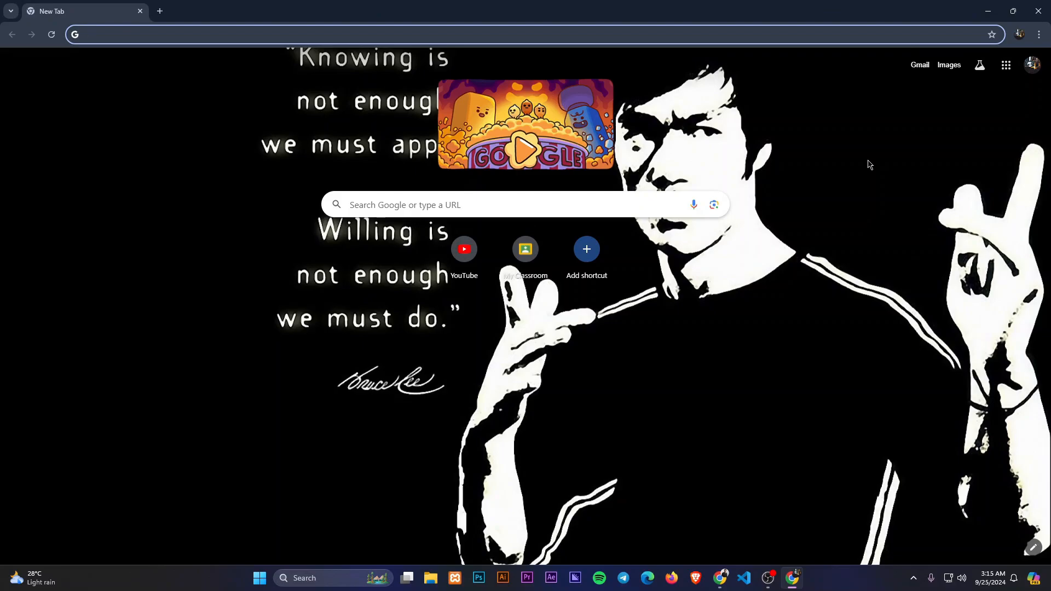
Step: Open Google Sheets from the list of Google apps
click(1007, 68)
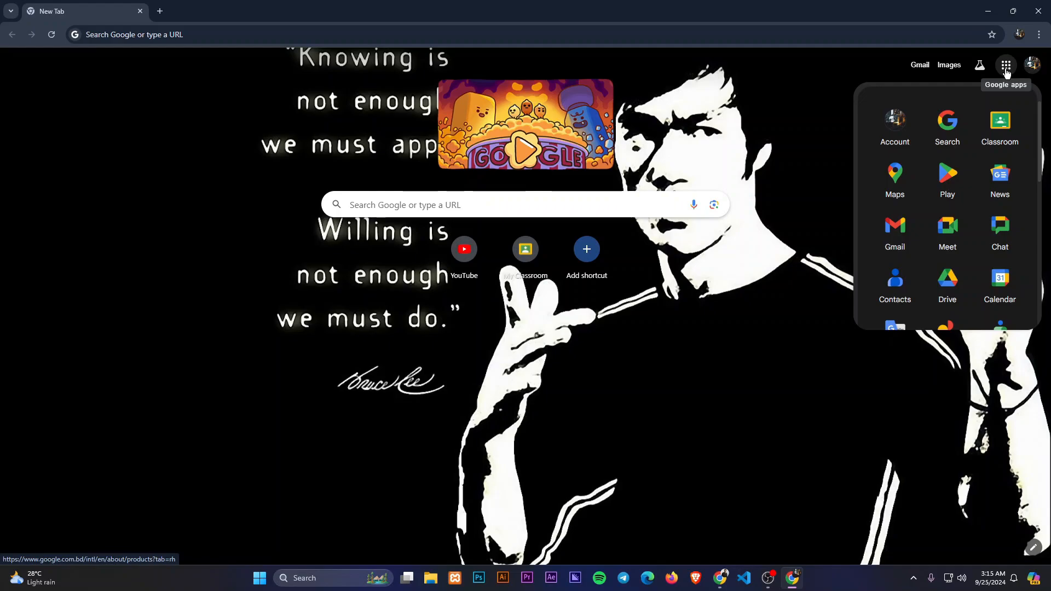
scroll(957, 210, down, 5)
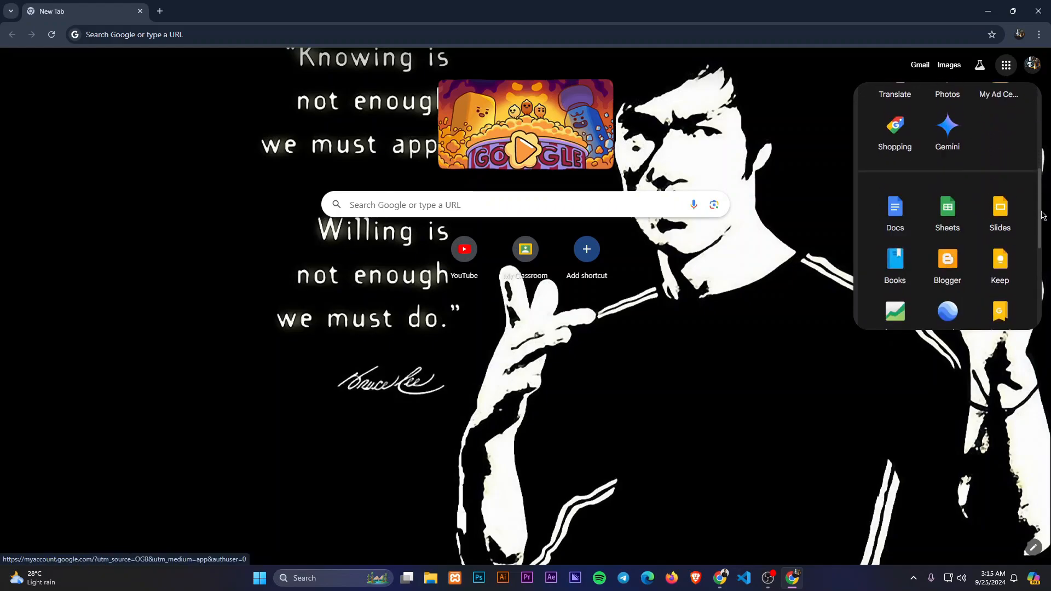
click(957, 211)
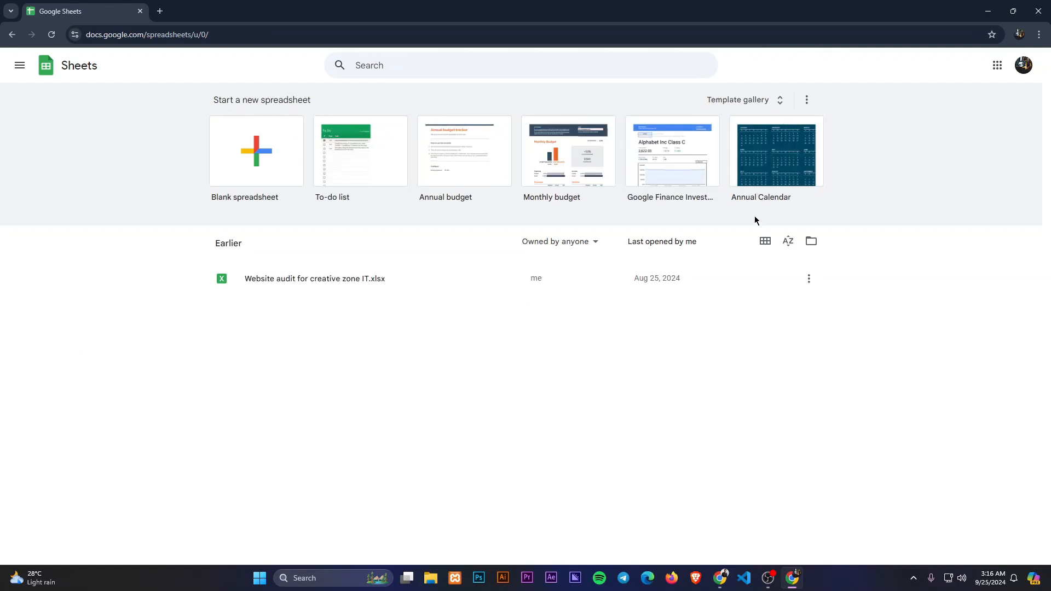
Step: Browse the full template gallery, create a blank spreadsheet from it and dismiss the pre-built table suggestions
click(780, 99)
scroll(876, 328, down, 10)
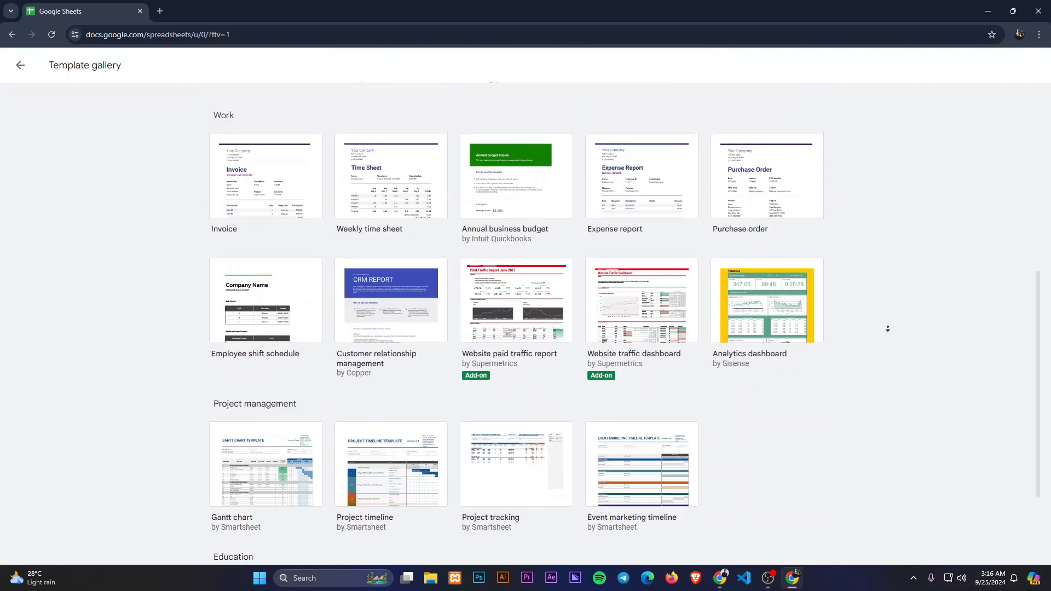
scroll(875, 343, up, 10)
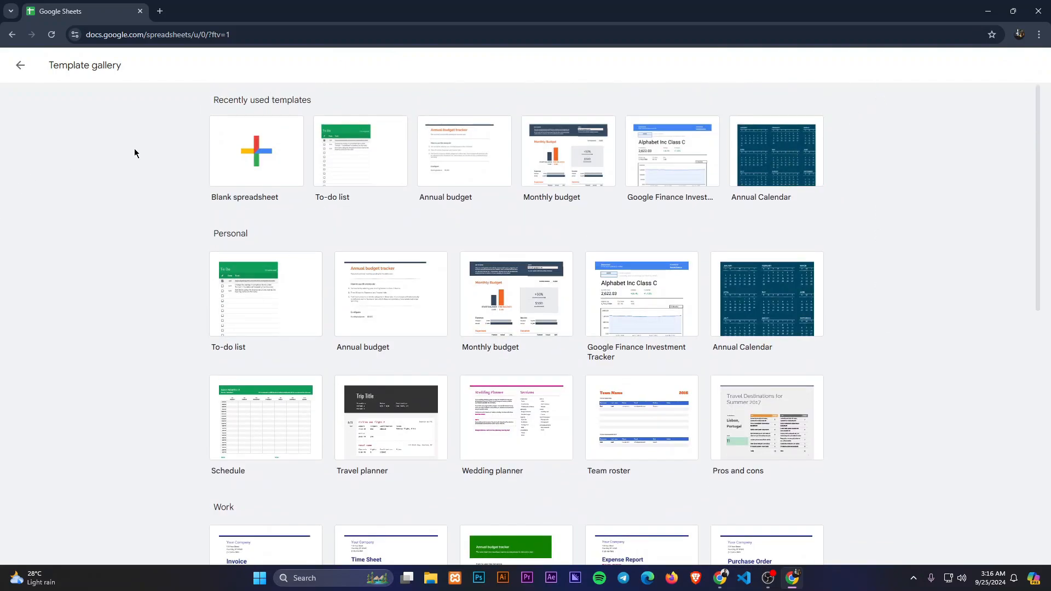
click(239, 152)
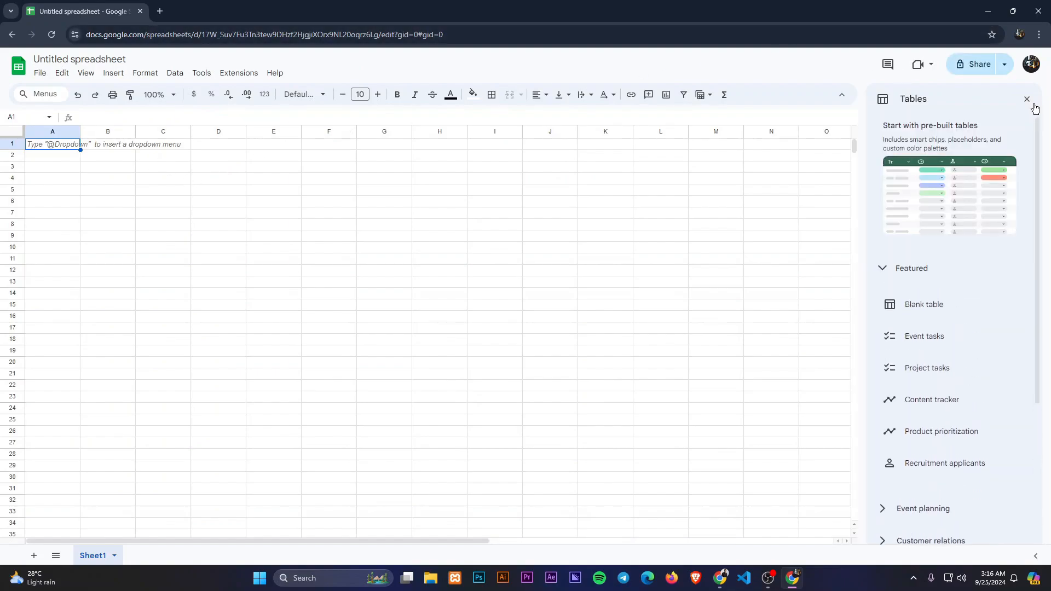
click(1027, 100)
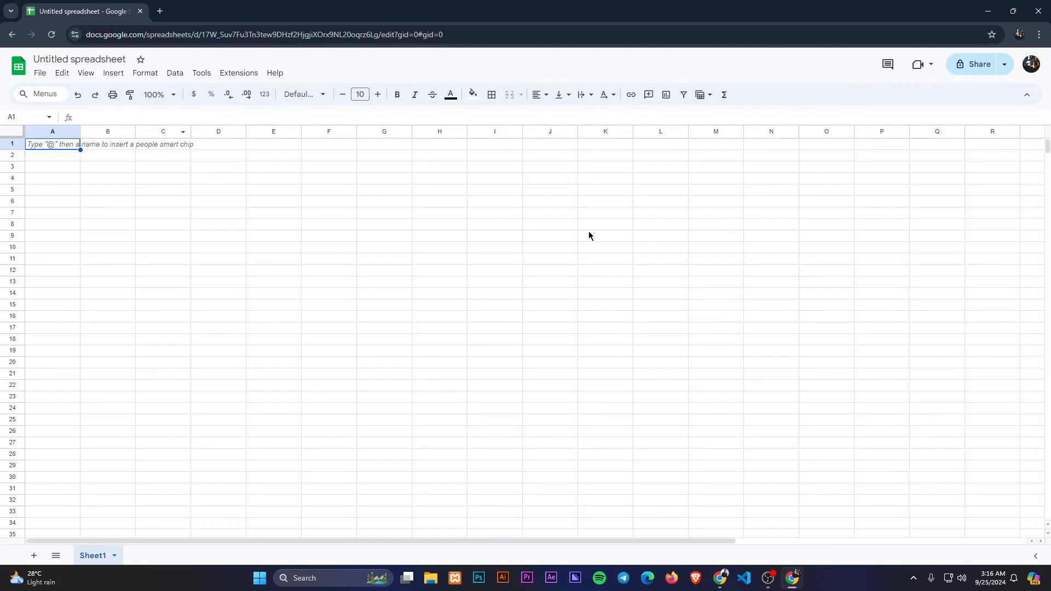
Step: Select column A, row 2 and cell A1 in turn to show a column, a row and a cell
click(52, 131)
click(6, 158)
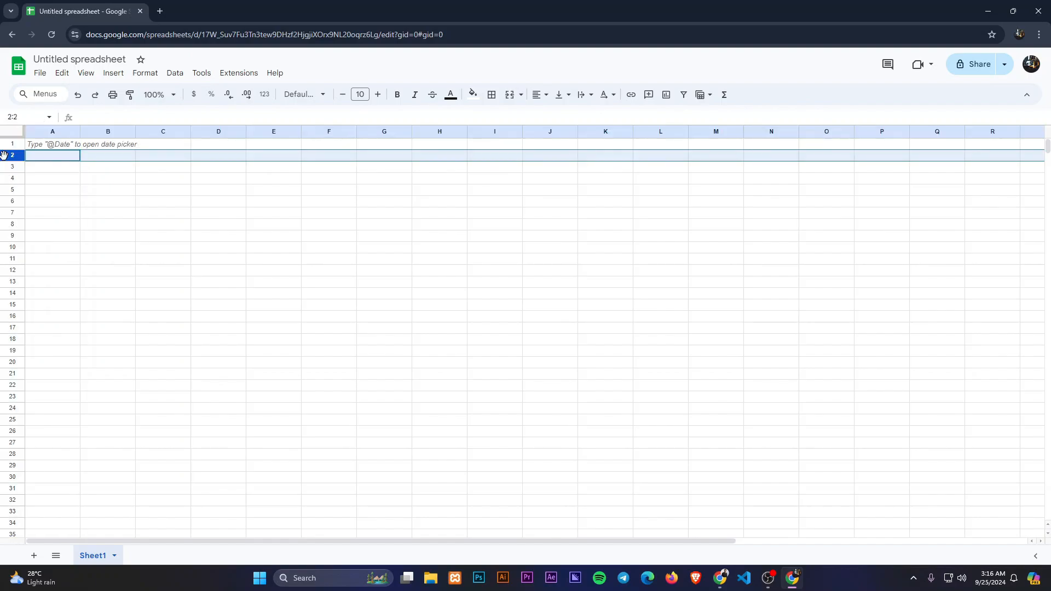
click(63, 144)
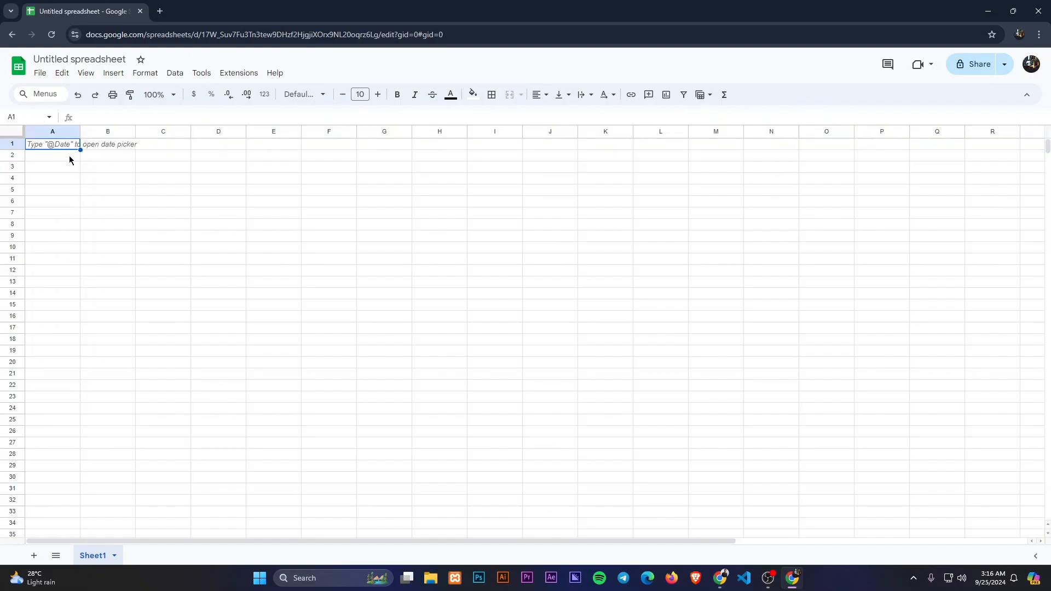
click(42, 75)
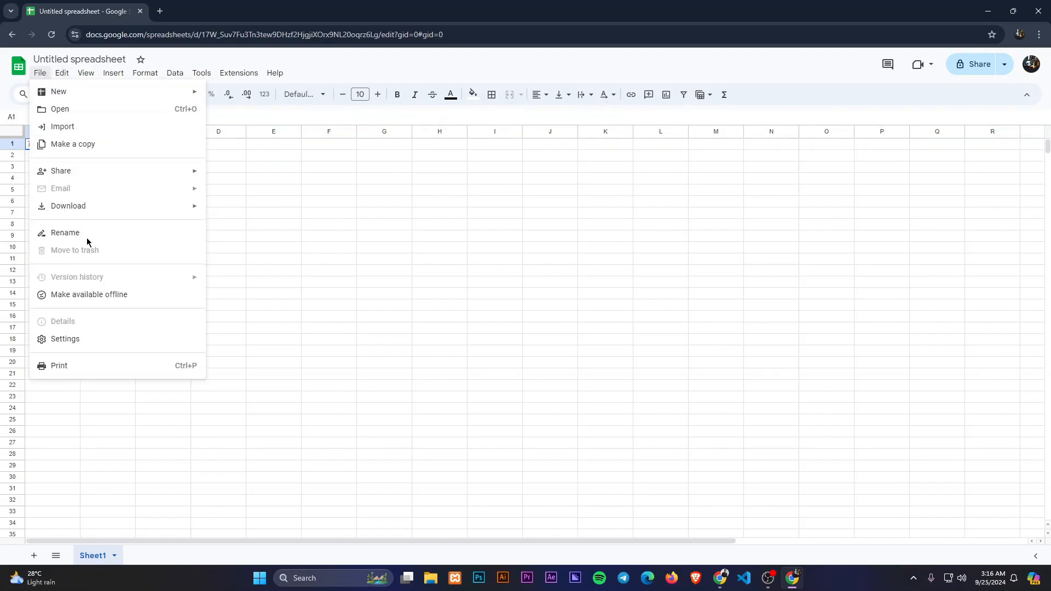
mouse_move(71, 77)
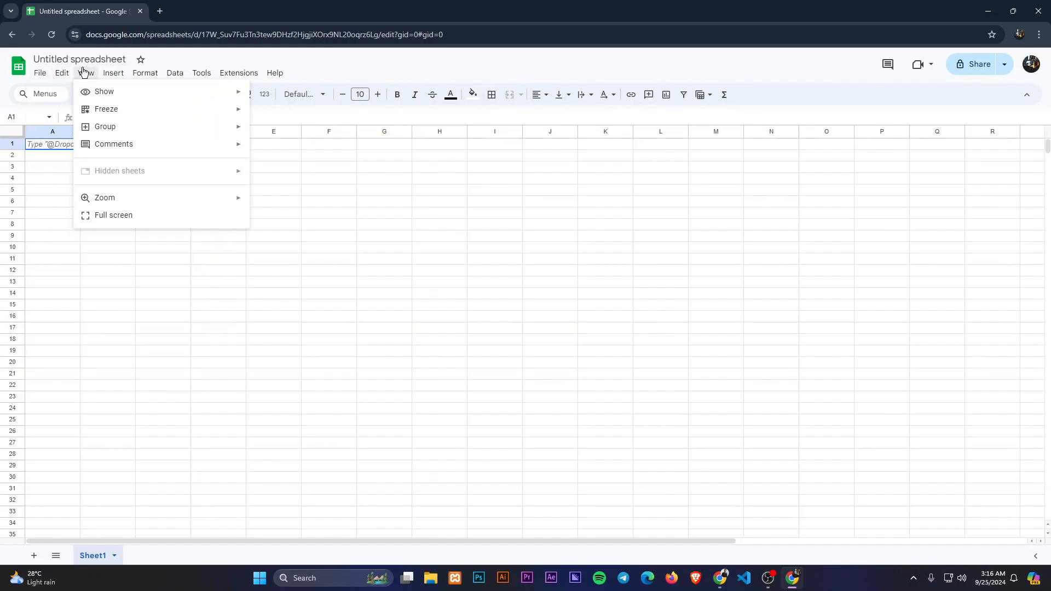
mouse_move(106, 101)
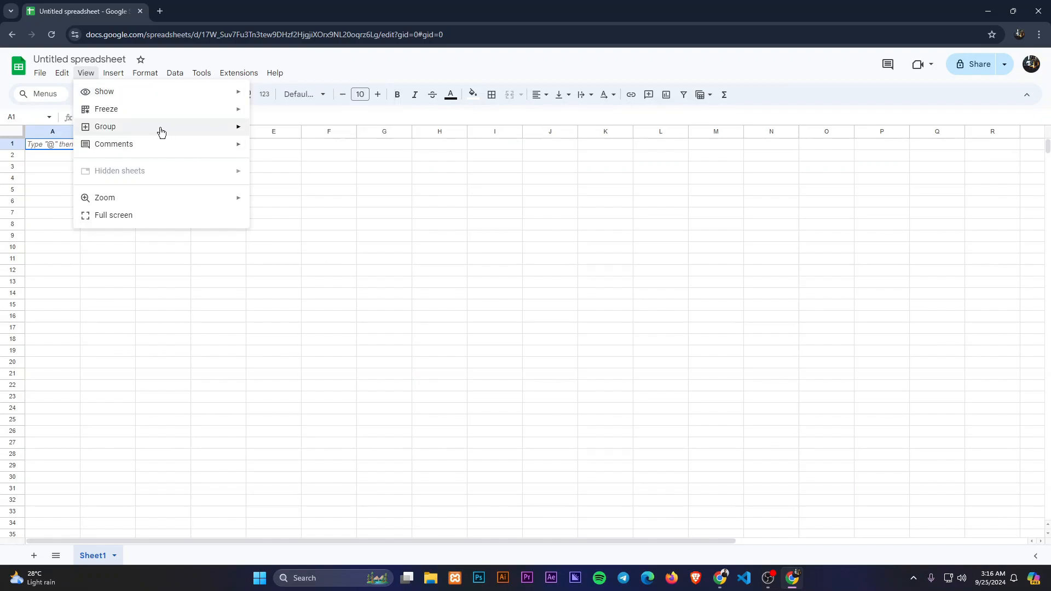
Step: Preview the pre-built Product prioritization table in the sheet and close the table suggestions without inserting one
mouse_move(117, 156)
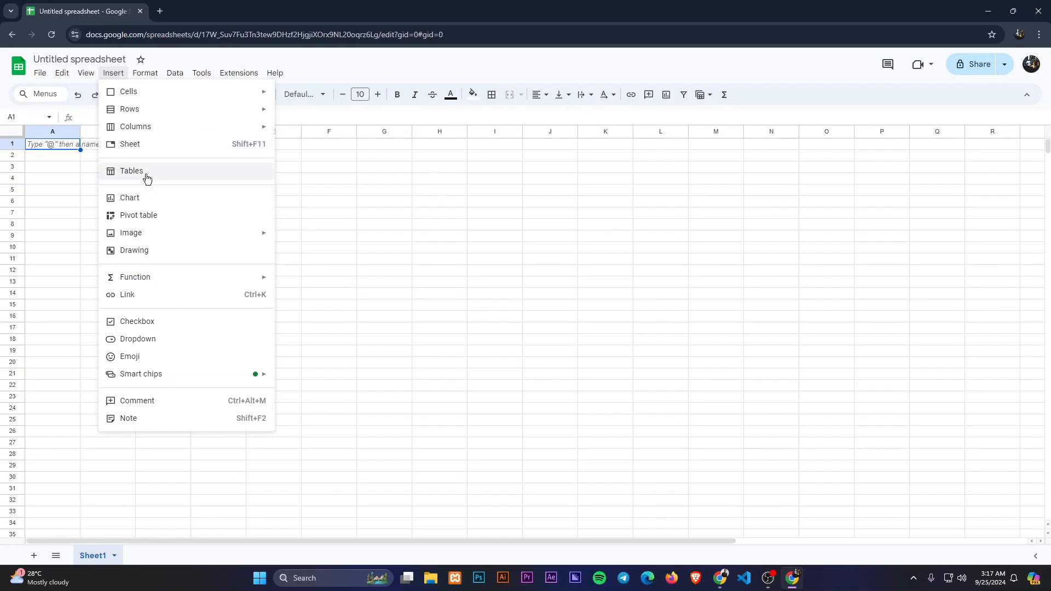
click(146, 176)
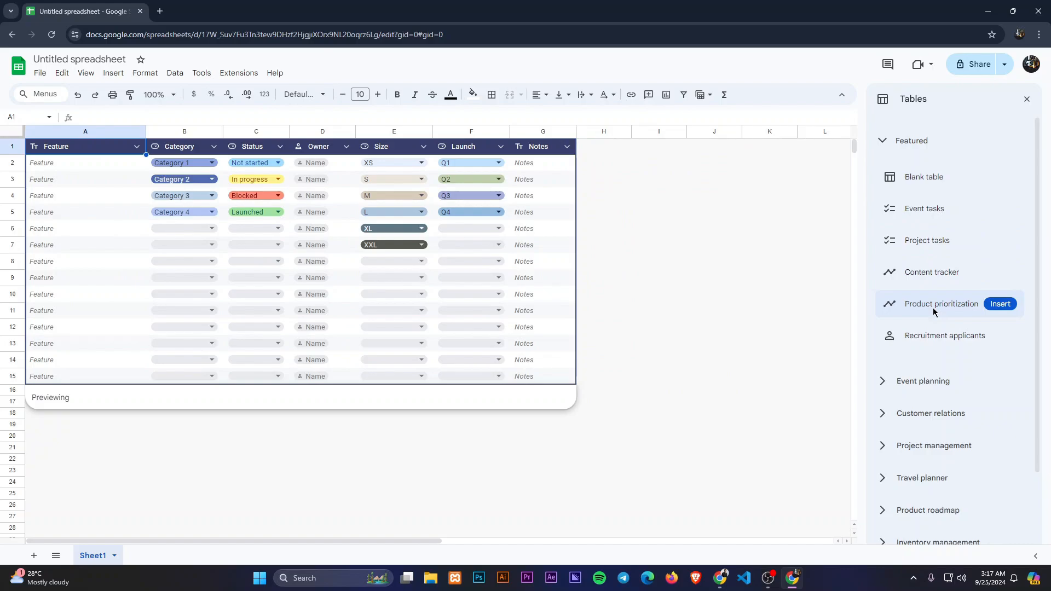
click(1028, 99)
Step: Try the Simple Light and Streamline themes, apply Simple Light to the spreadsheet and close the theme settings
click(114, 73)
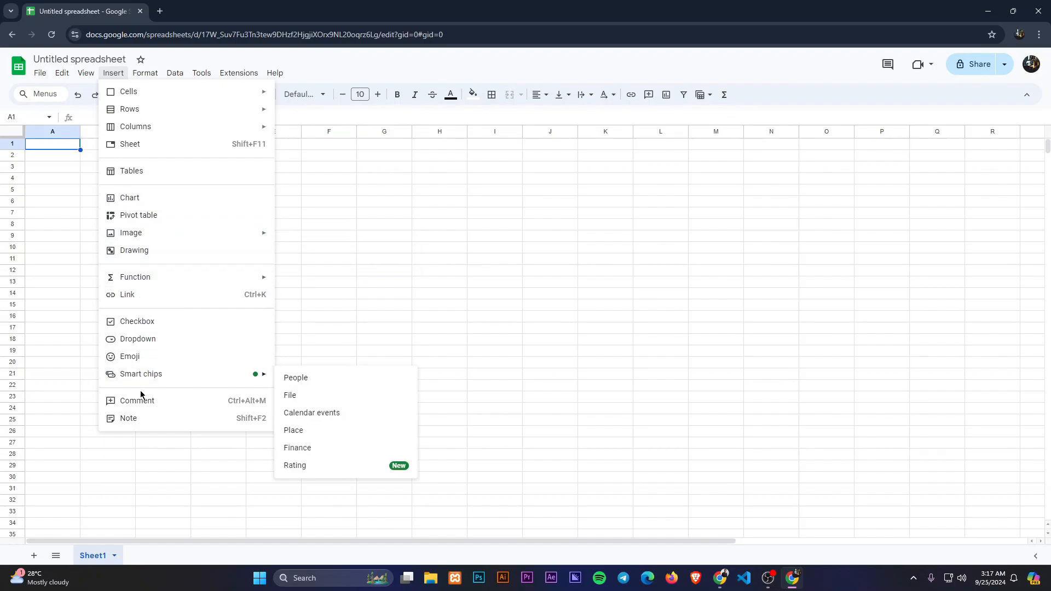
mouse_move(145, 73)
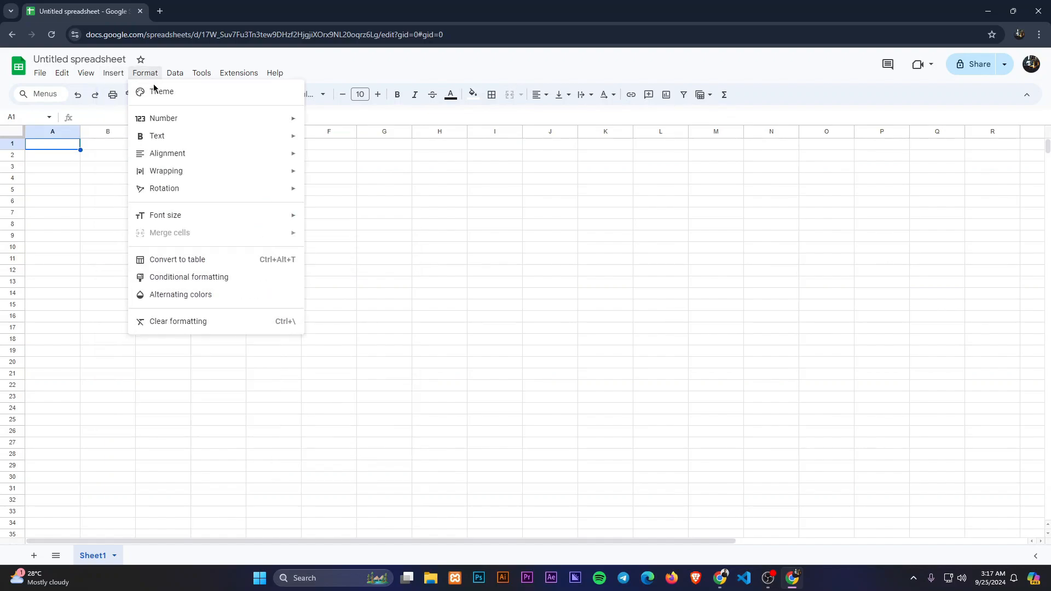
click(171, 99)
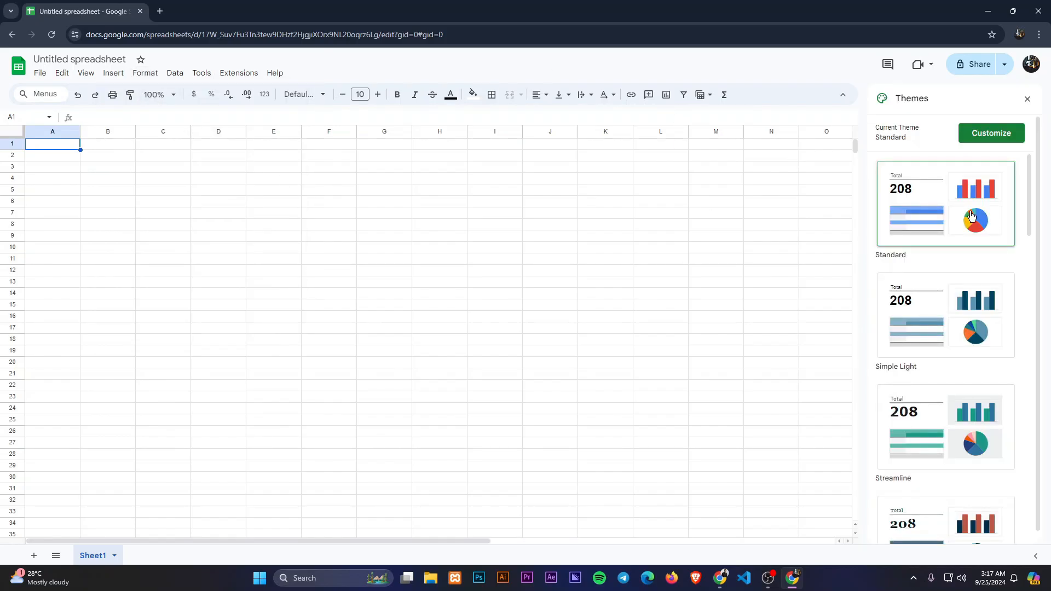
click(917, 323)
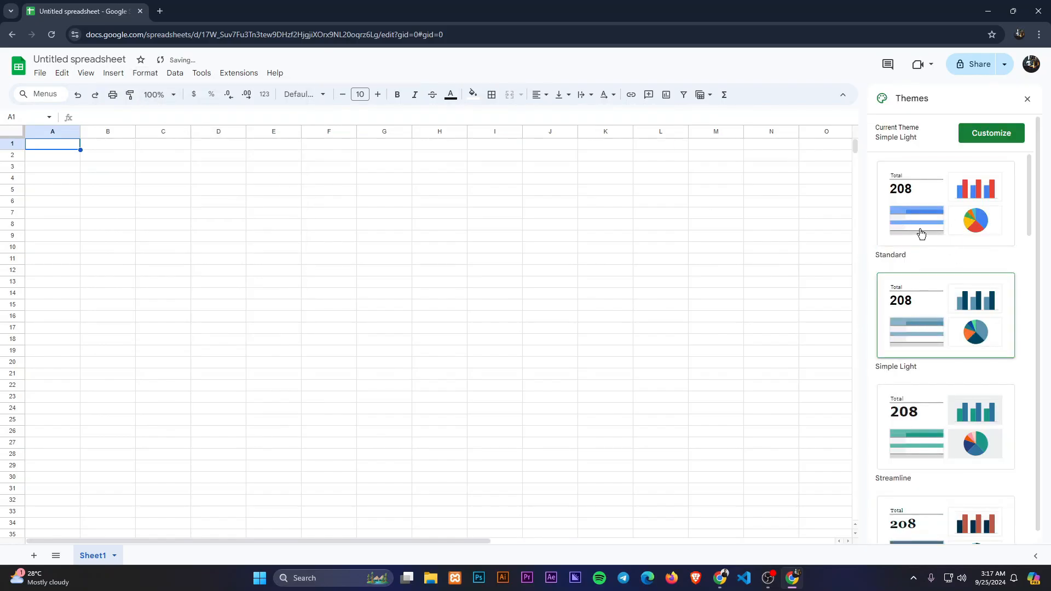
click(967, 426)
click(963, 305)
click(995, 135)
click(995, 134)
click(1027, 99)
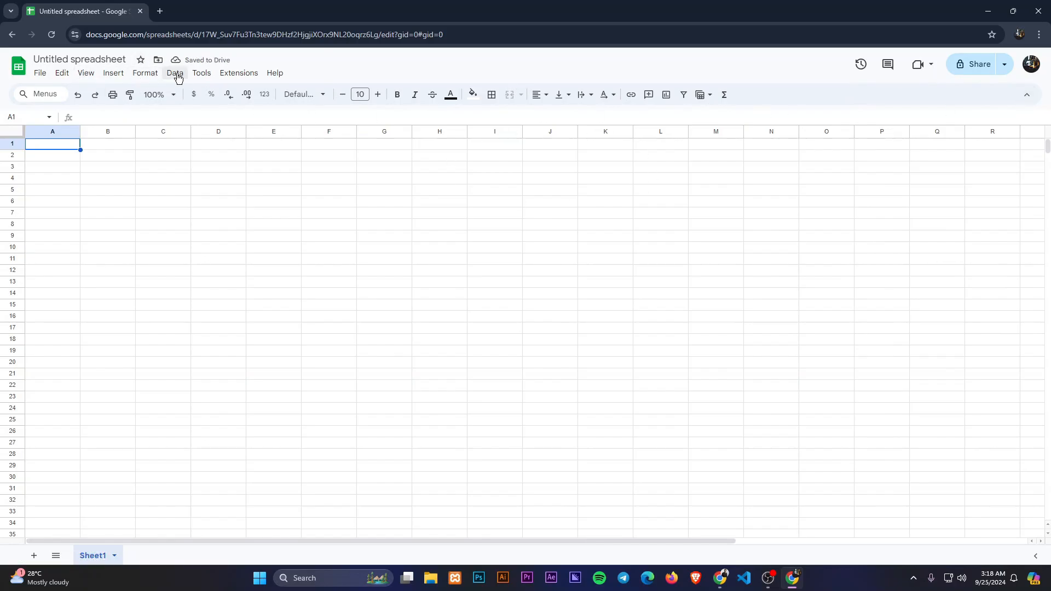
Step: Examine the available formatting options for numbers, text, alignment, wrapping, rotation and font size
click(146, 73)
mouse_move(209, 120)
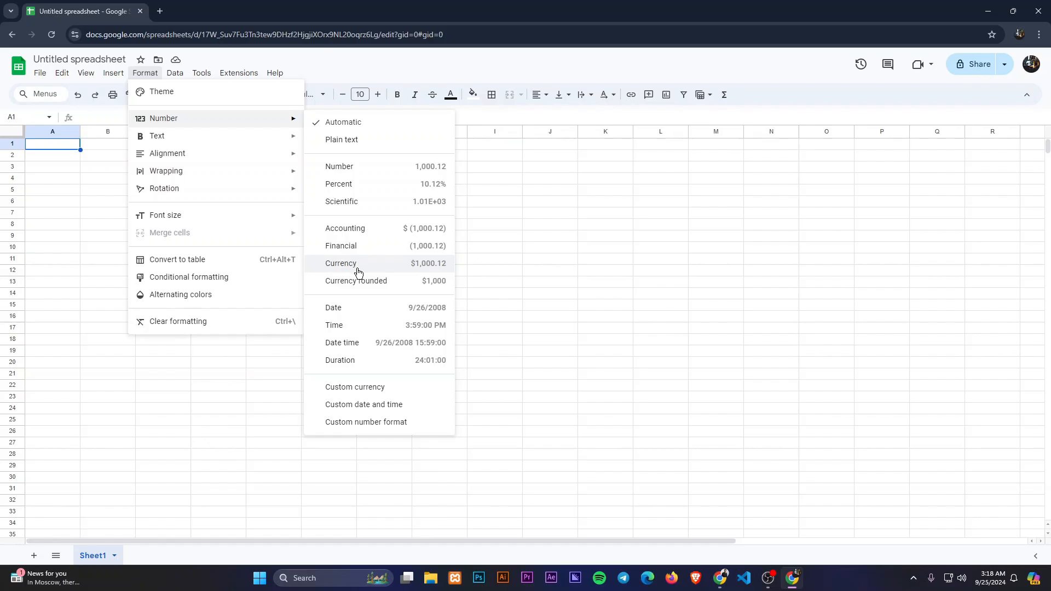
mouse_move(246, 135)
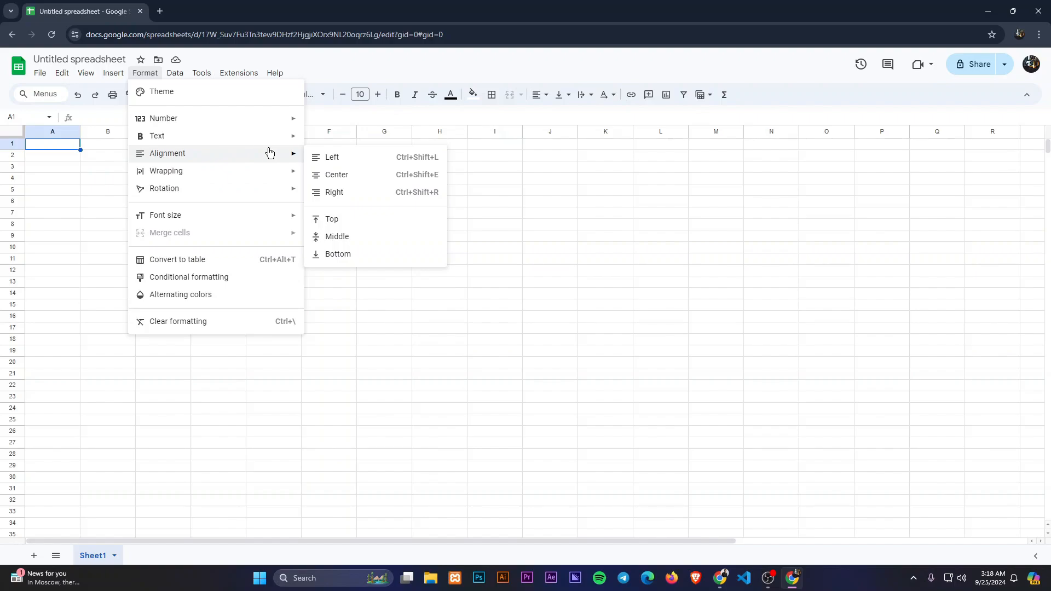
mouse_move(229, 180)
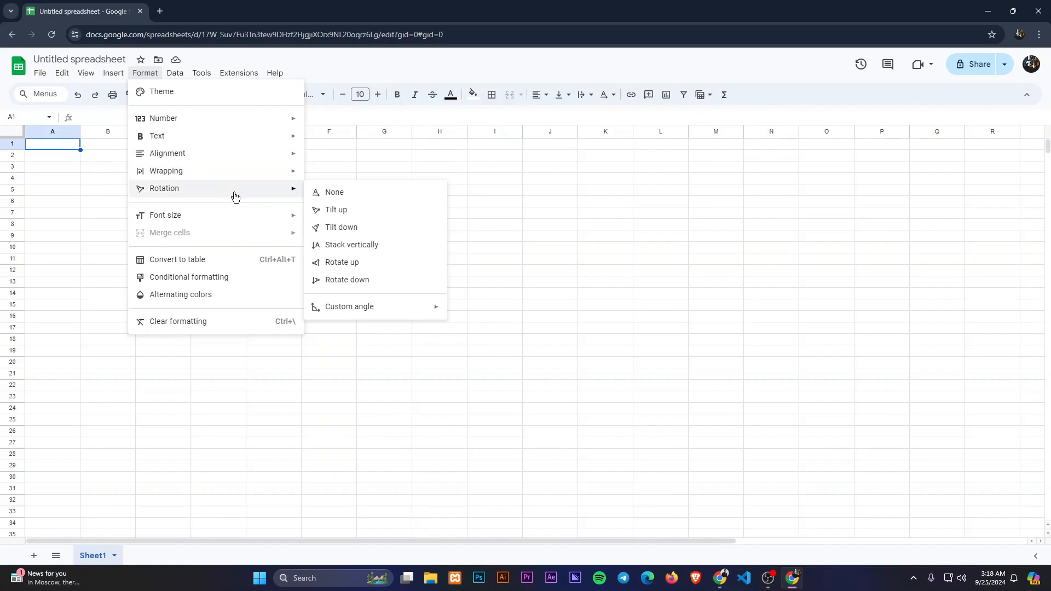
mouse_move(233, 220)
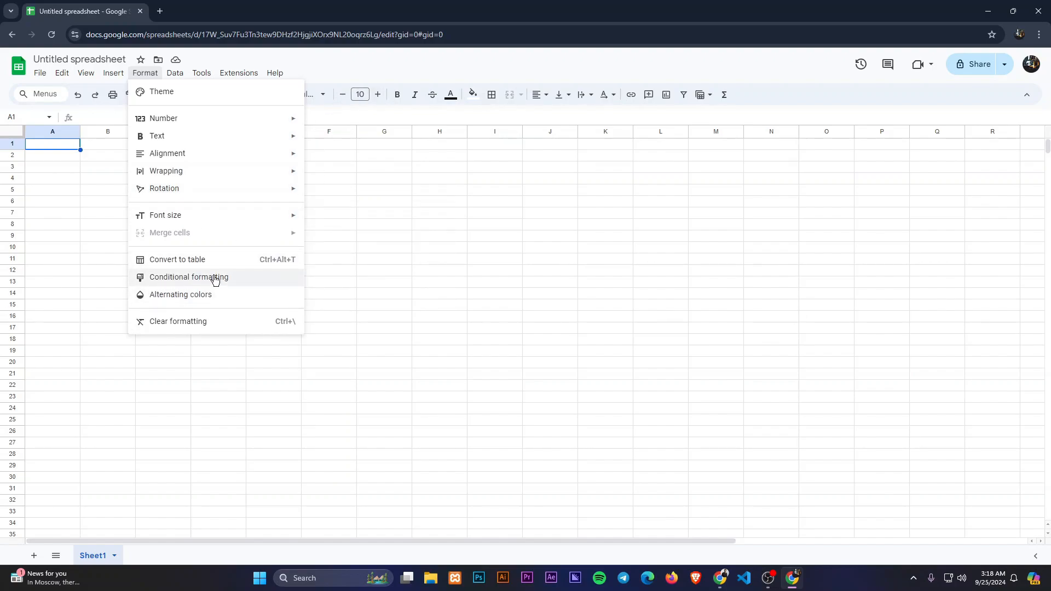
click(180, 77)
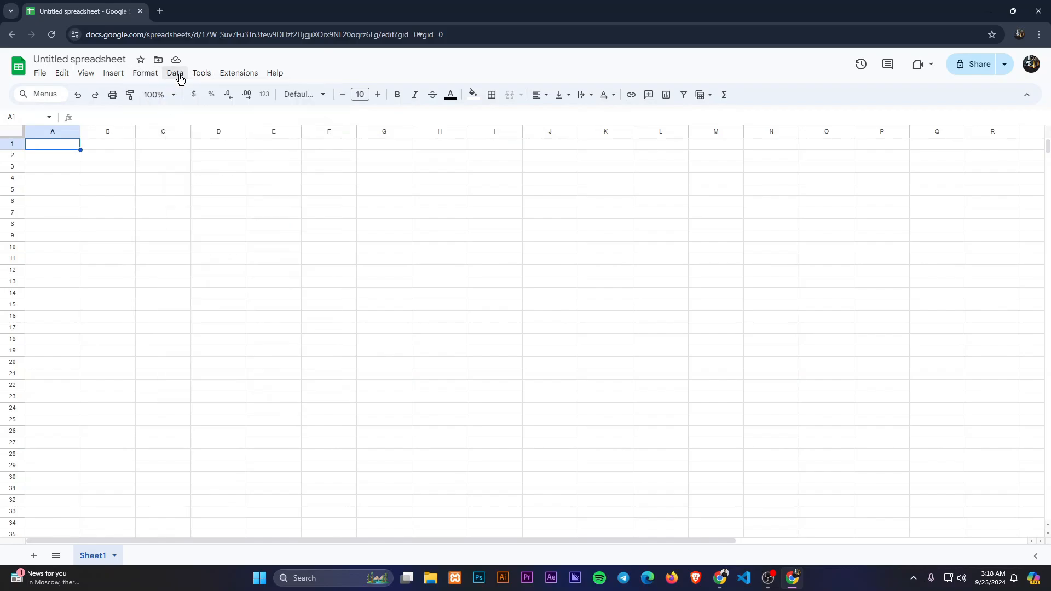
Step: Examine the sheet sorting, data connector, spelling and suggestion control options, plus the available help entries
click(180, 77)
mouse_move(242, 100)
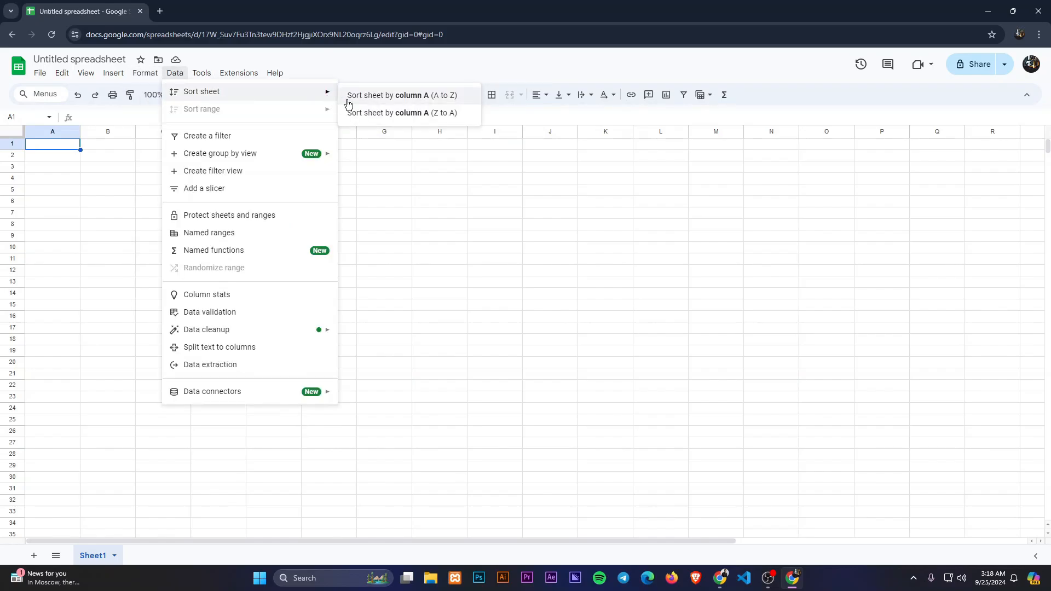
mouse_move(282, 95)
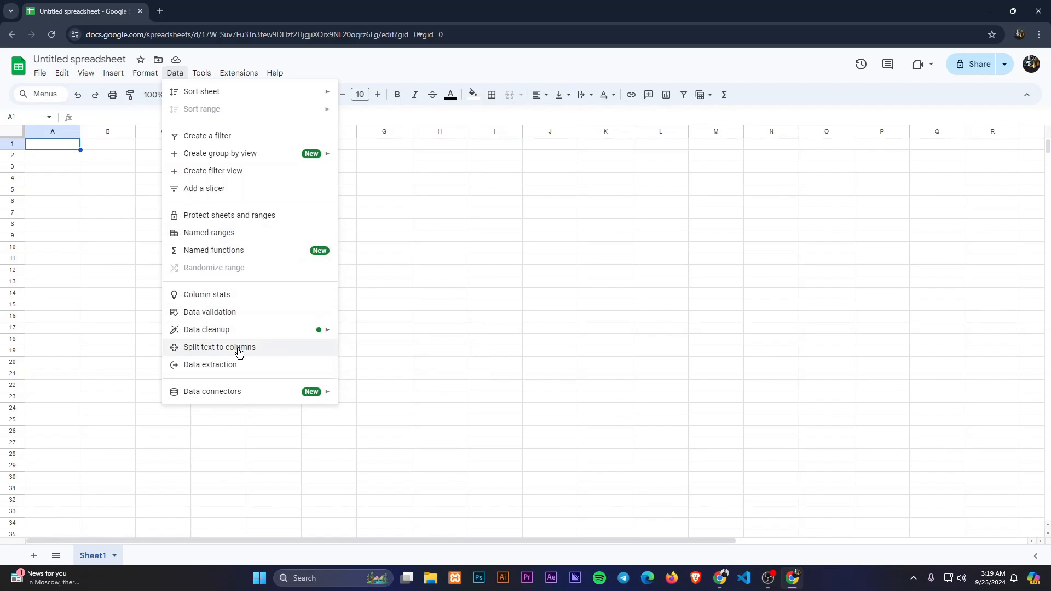
mouse_move(252, 395)
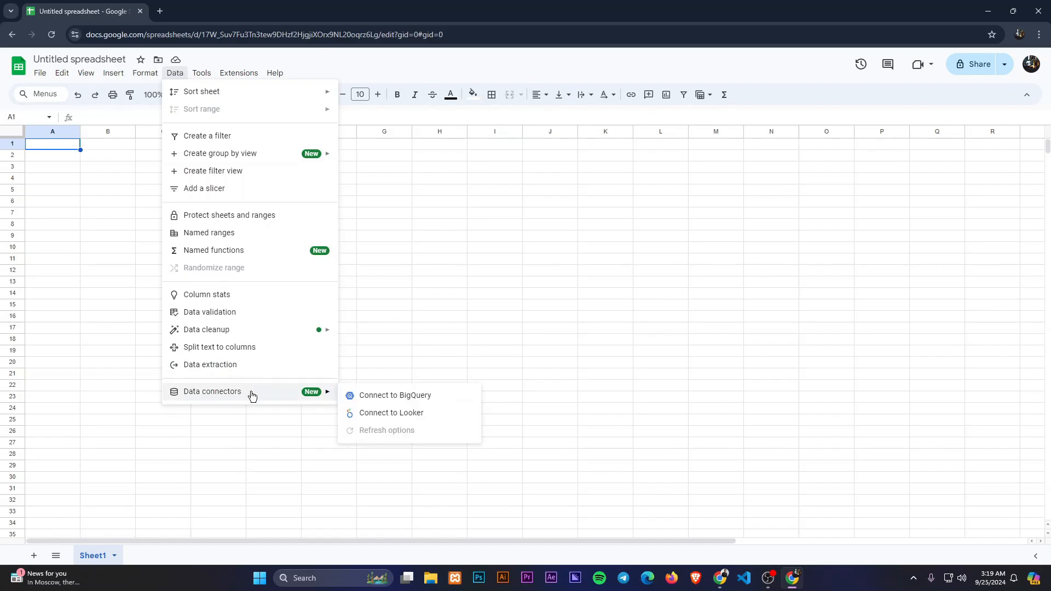
mouse_move(202, 76)
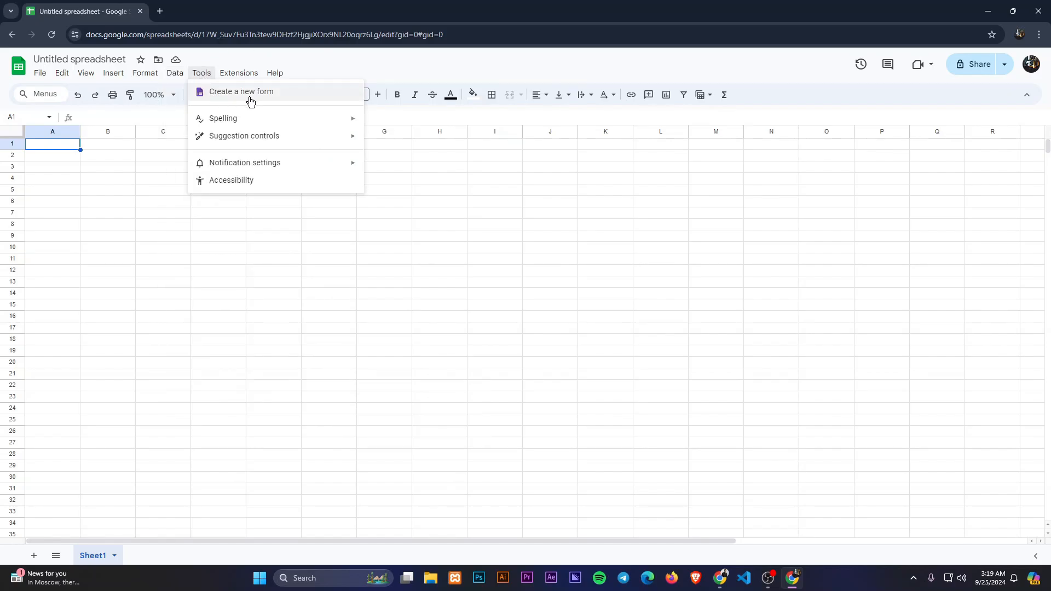
mouse_move(286, 120)
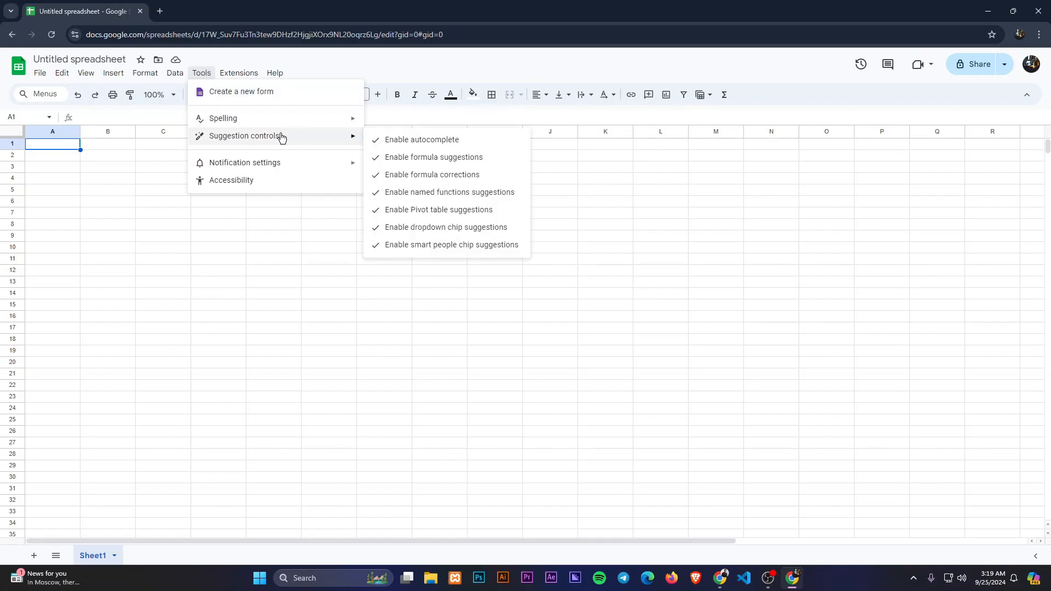
mouse_move(239, 70)
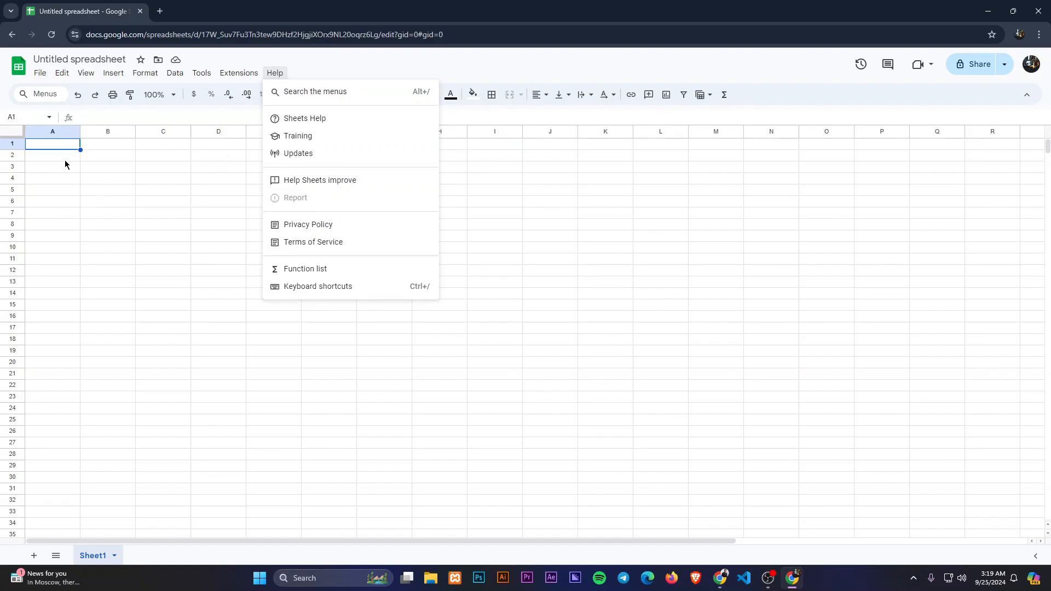
Step: Enter the column headers SL No in A2 and Item Name in B2
click(65, 157)
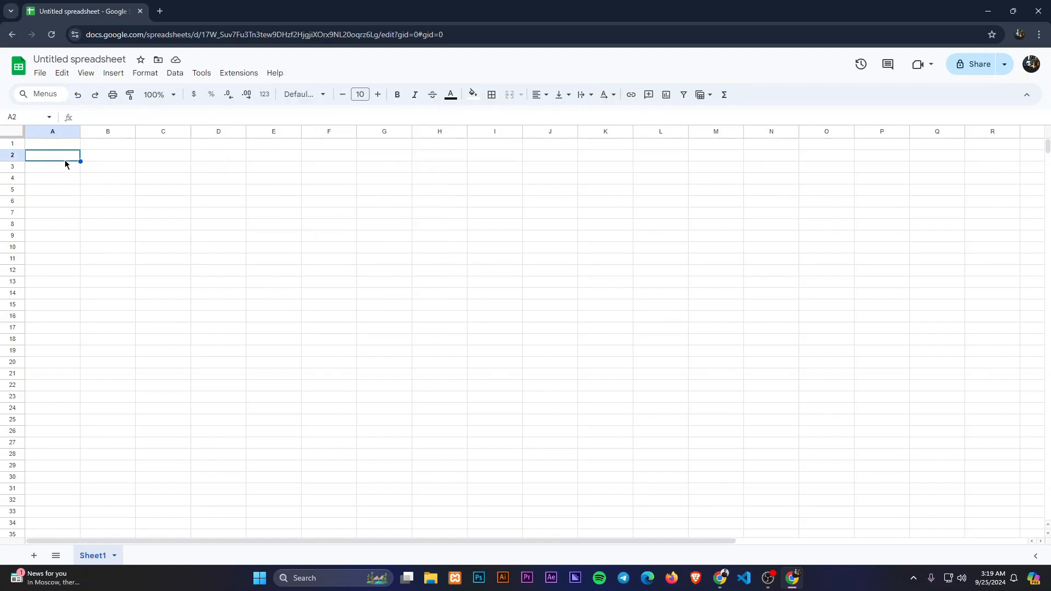
text(SL No)
key(Tab)
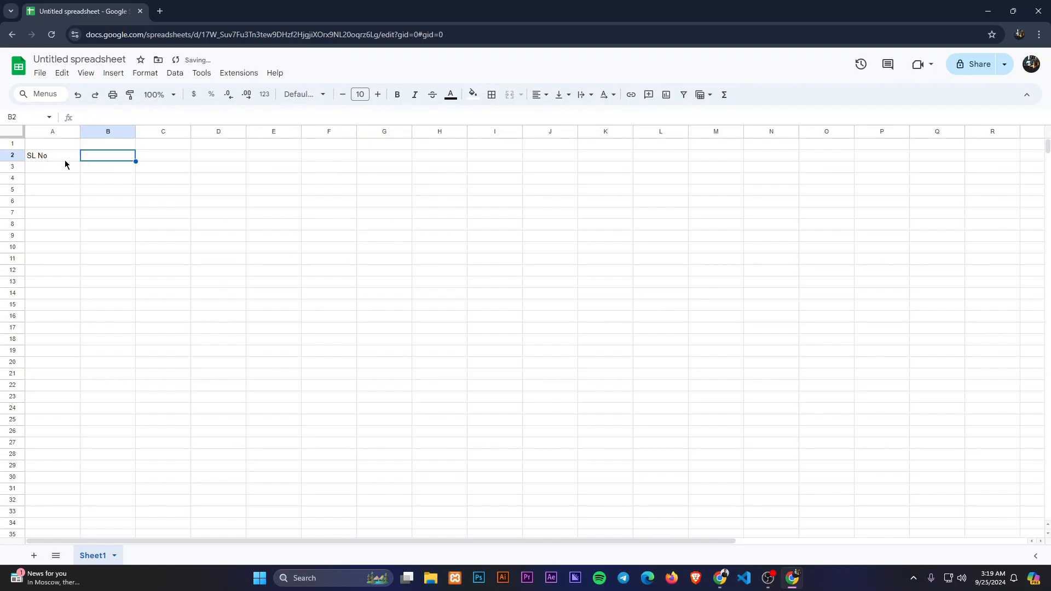
text(Item nqam)
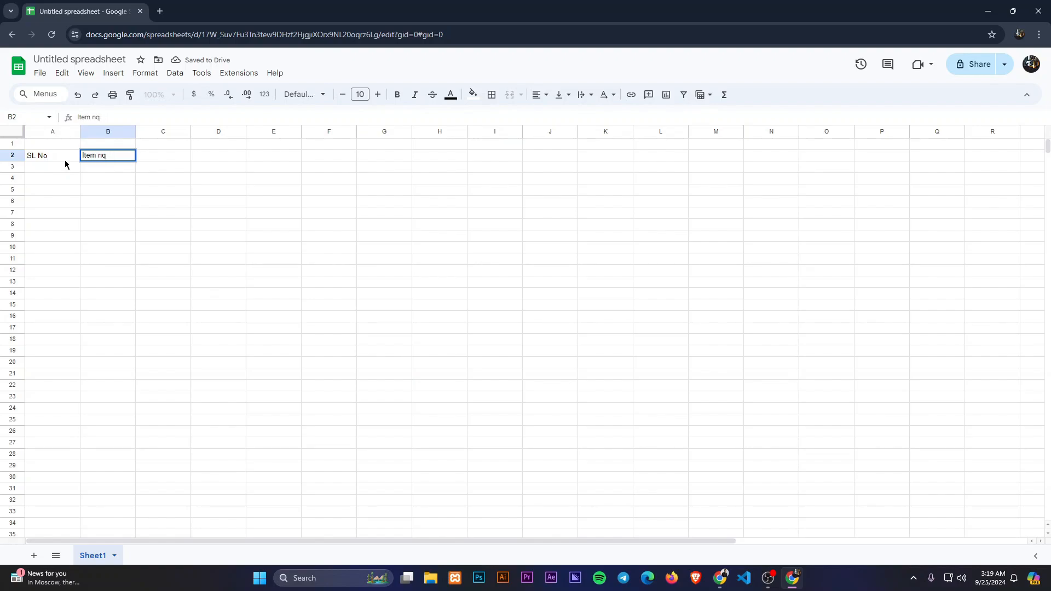
key(BackSpace)
key(BackSpace)
text(Name)
key(Tab)
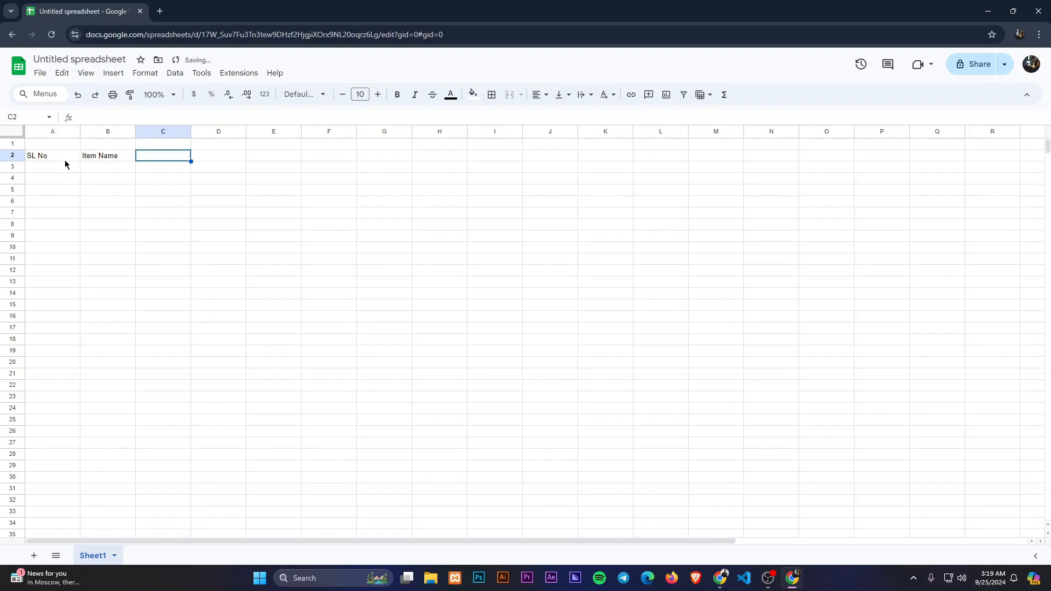
Step: Add the headers Unit Price, Quantity and Total in cells C2 to E2
text(Unit)
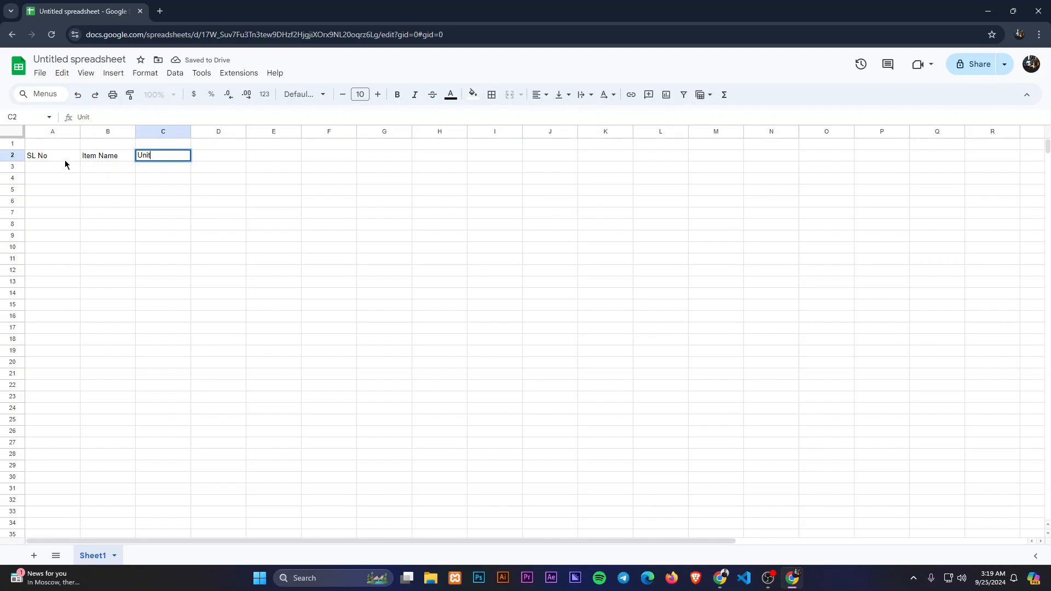
text( Price)
key(Tab)
text(Q)
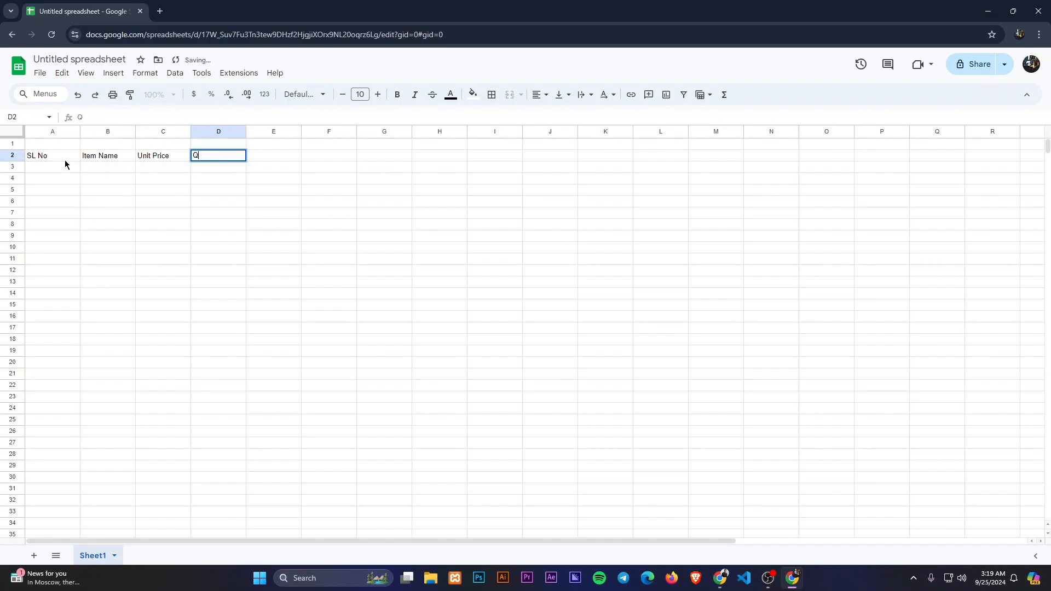
text(uantity)
key(Tab)
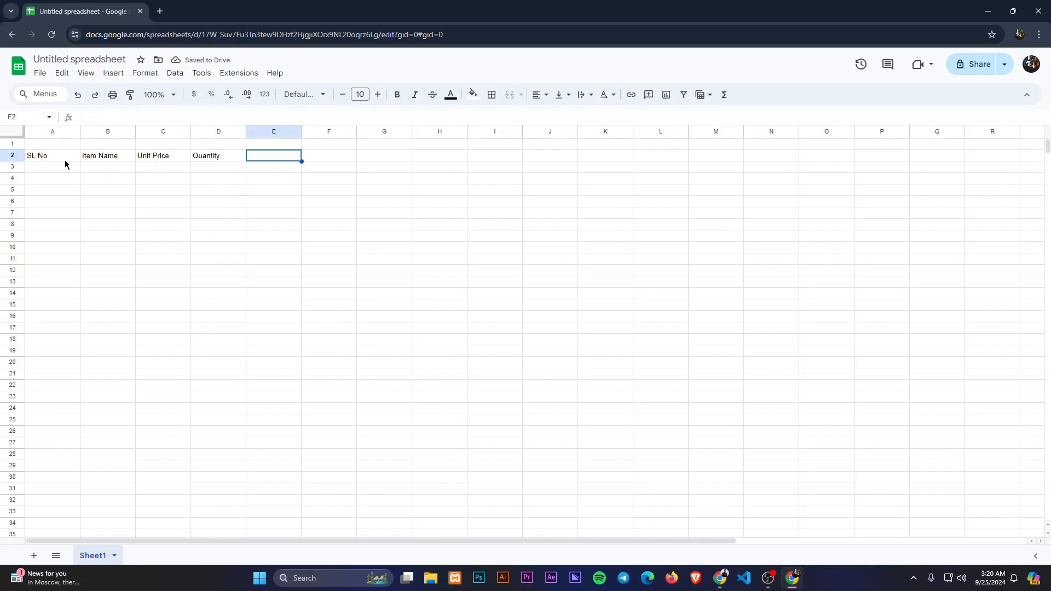
text(Total)
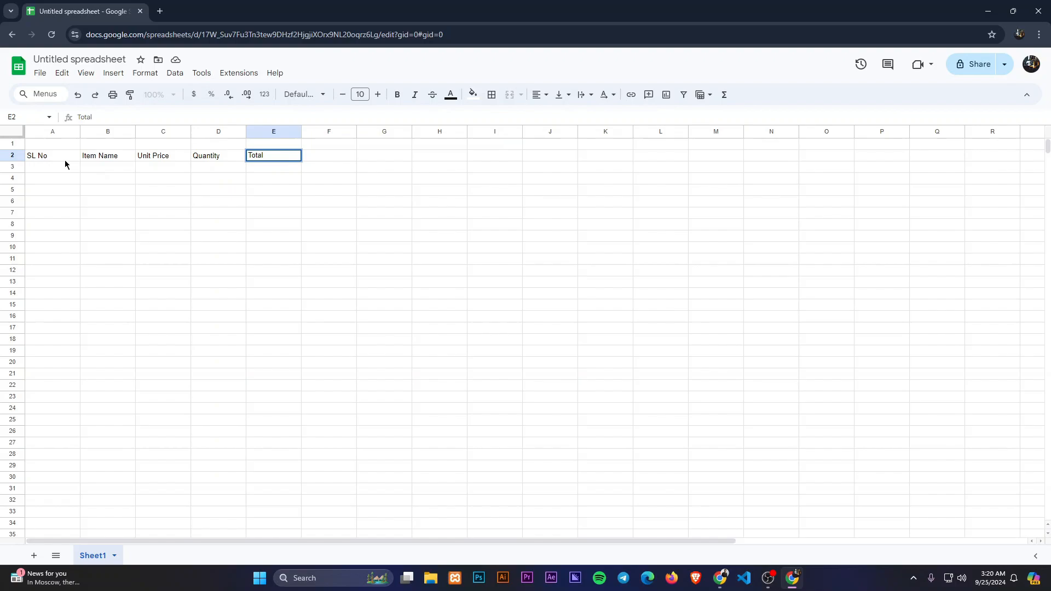
key(Tab)
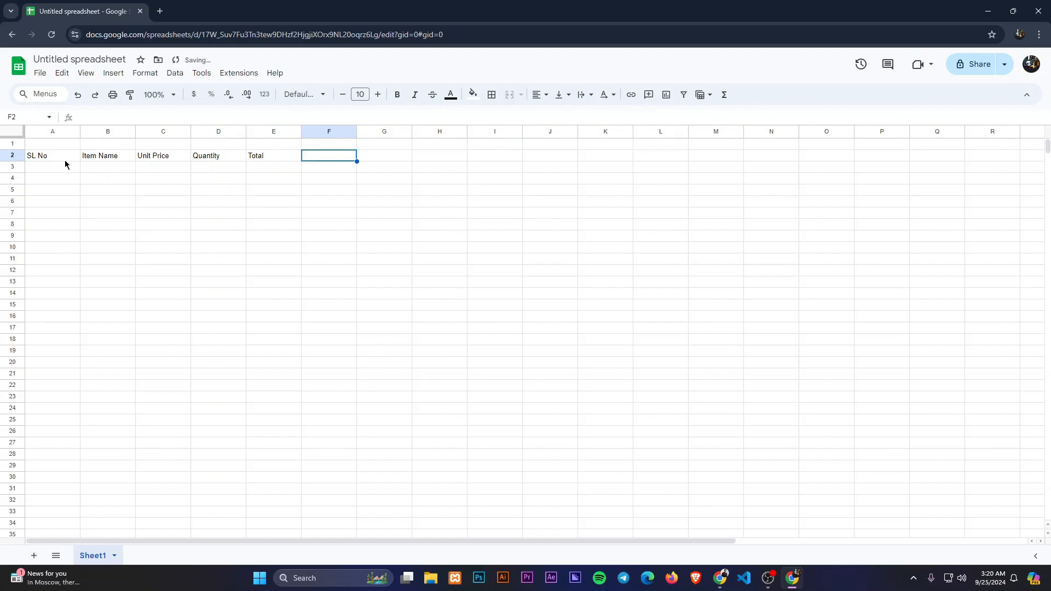
Step: Complete the header row with Commision in F2 and Net Pay in G2
text(Commi)
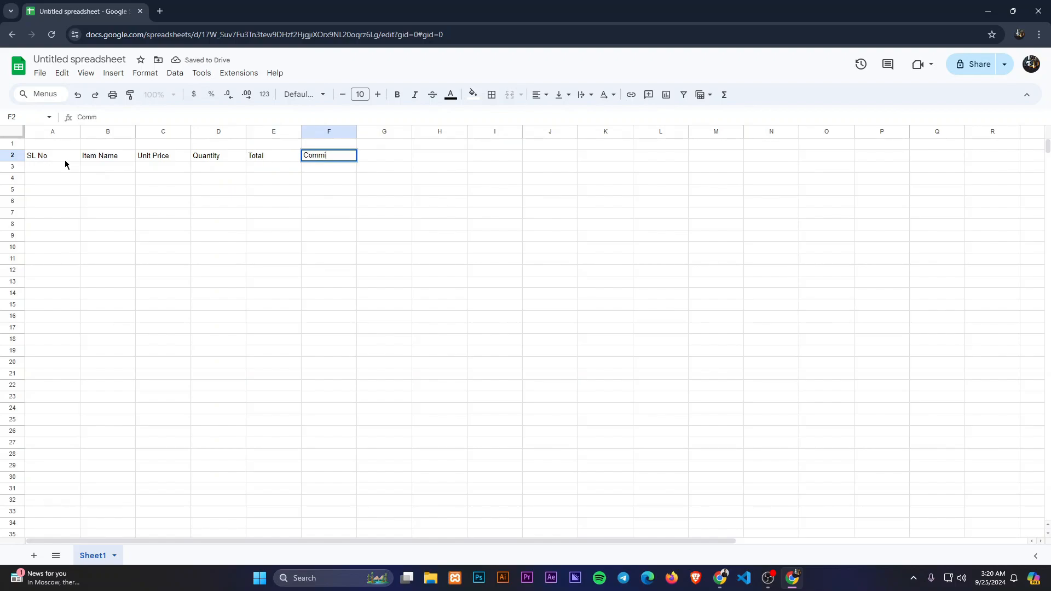
text(sion)
key(Tab)
text(ne)
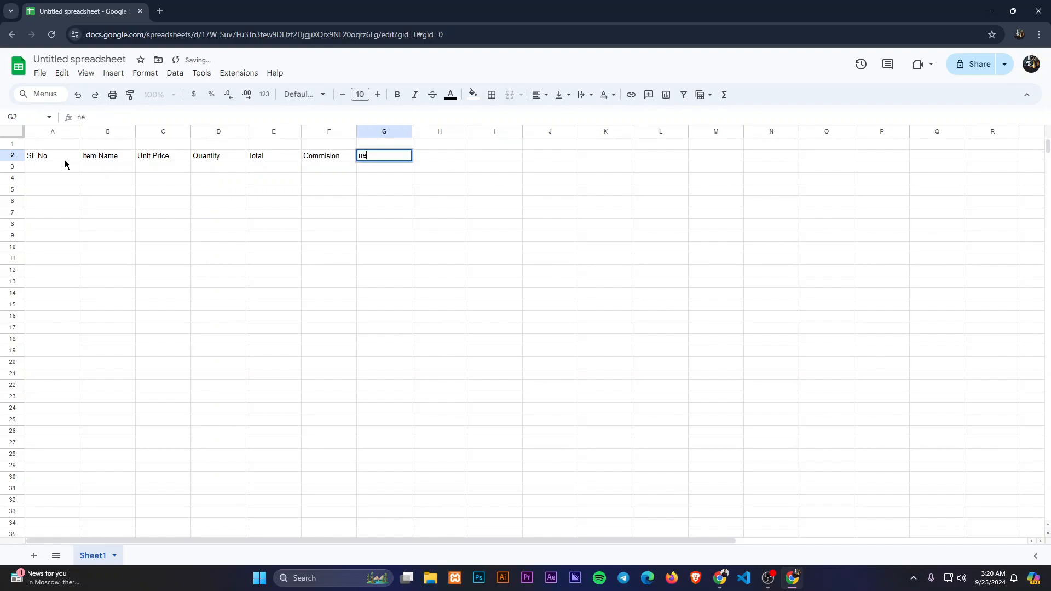
key(BackSpace)
text(Net Pay)
key(Return)
Step: List the items Book, Pen, Pencil, Eraser and Sharpner in cells A3 to A7
click(65, 164)
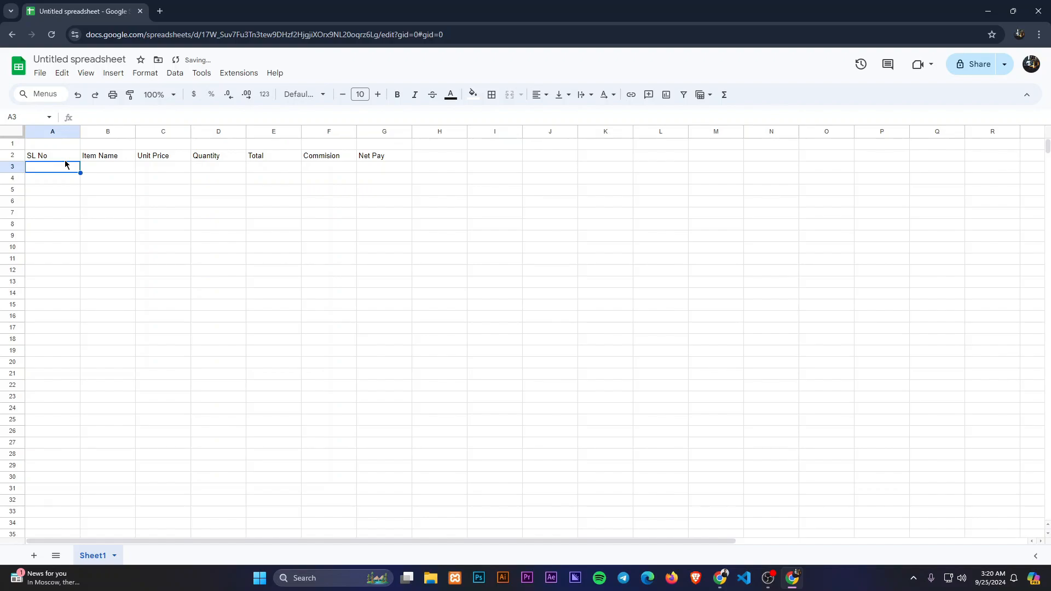
text(Book)
key(Return)
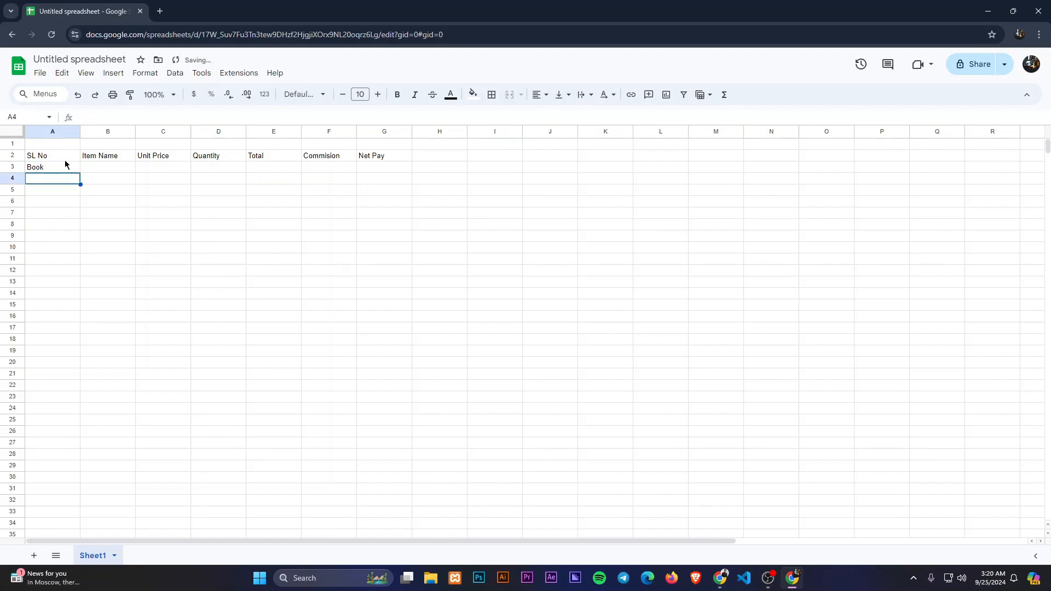
text(Pen)
key(Return)
text(P)
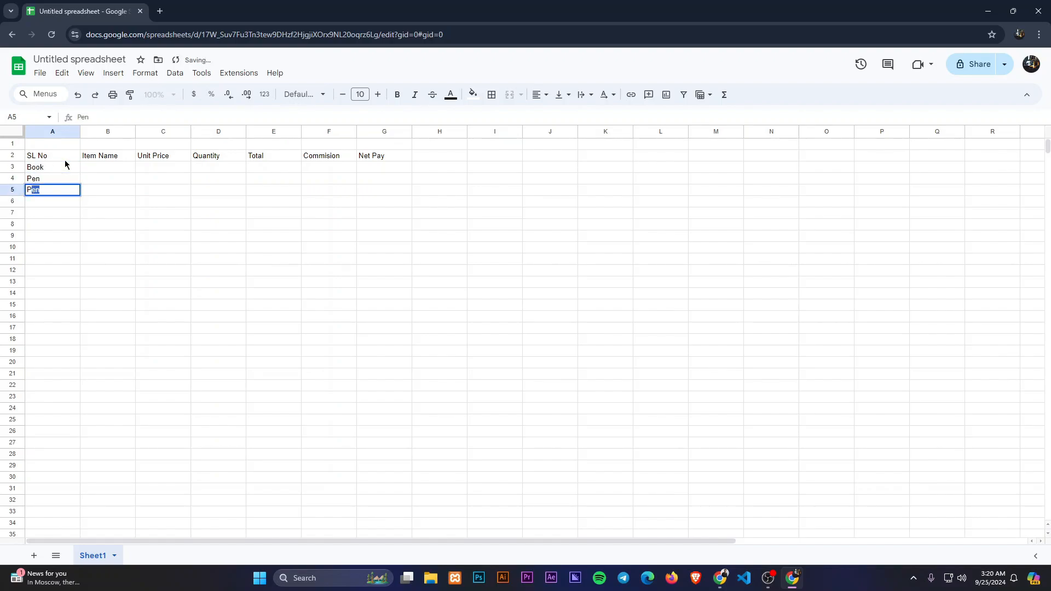
text(encil)
key(Return)
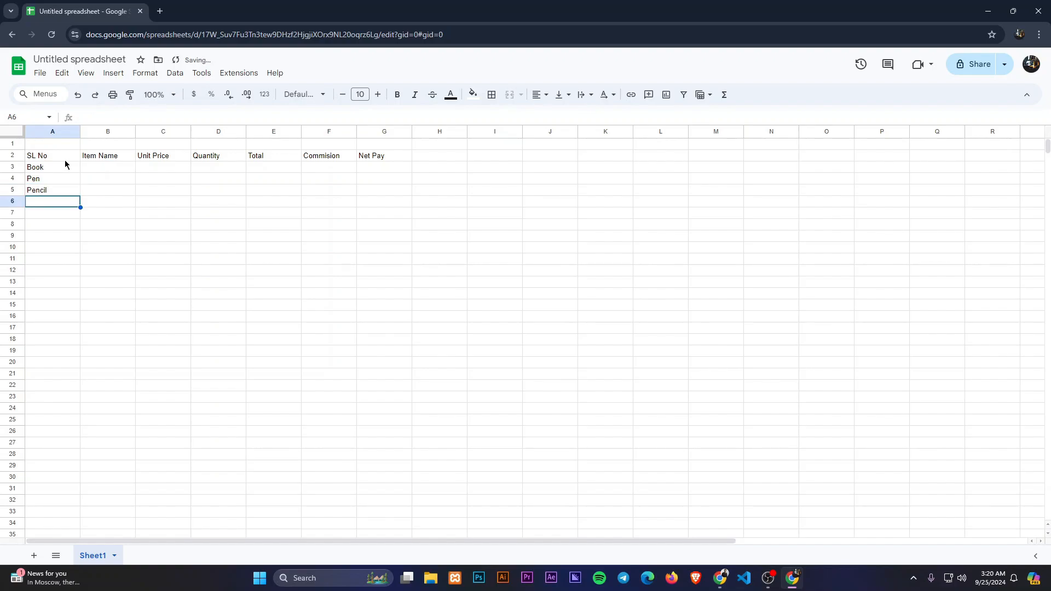
text(Eraser)
key(Return)
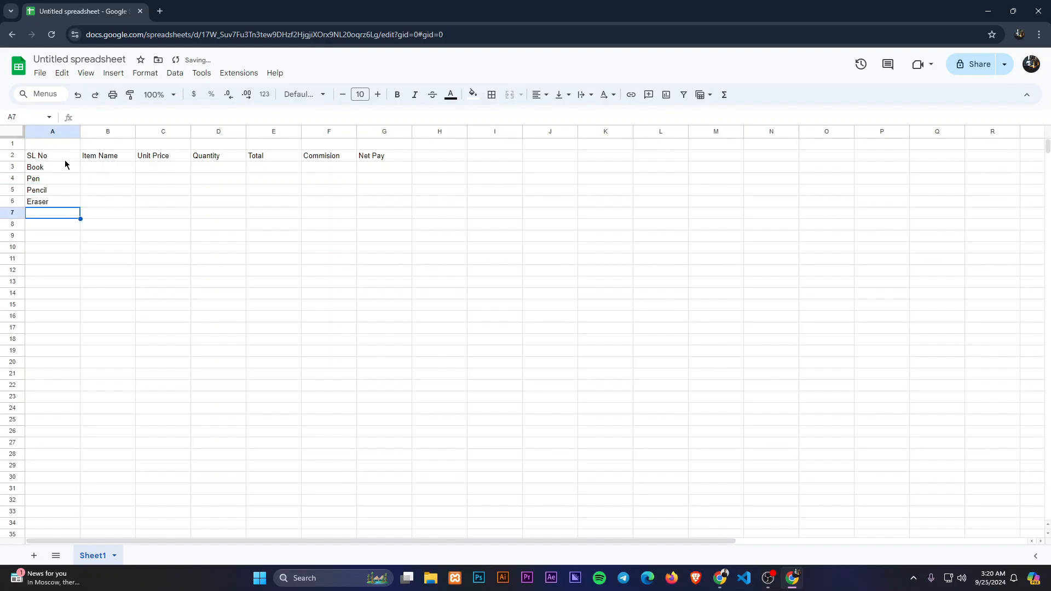
text(Sharpner)
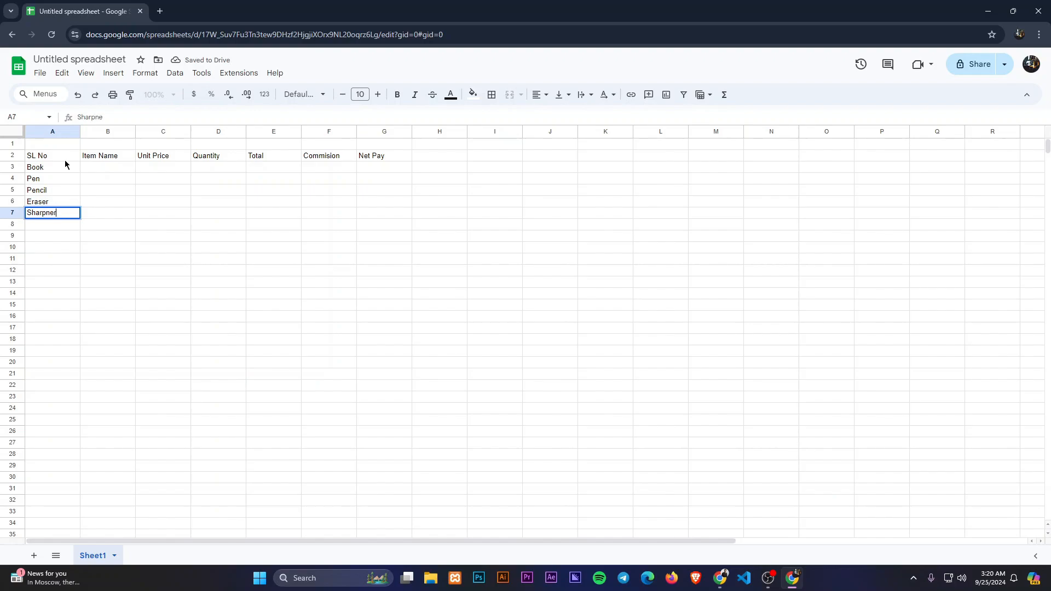
key(Tab)
Step: Move the five item names from A3:A7 to B3:B7 under the Item Name header
key(Up)
key(Up)
key(Up)
key(Up)
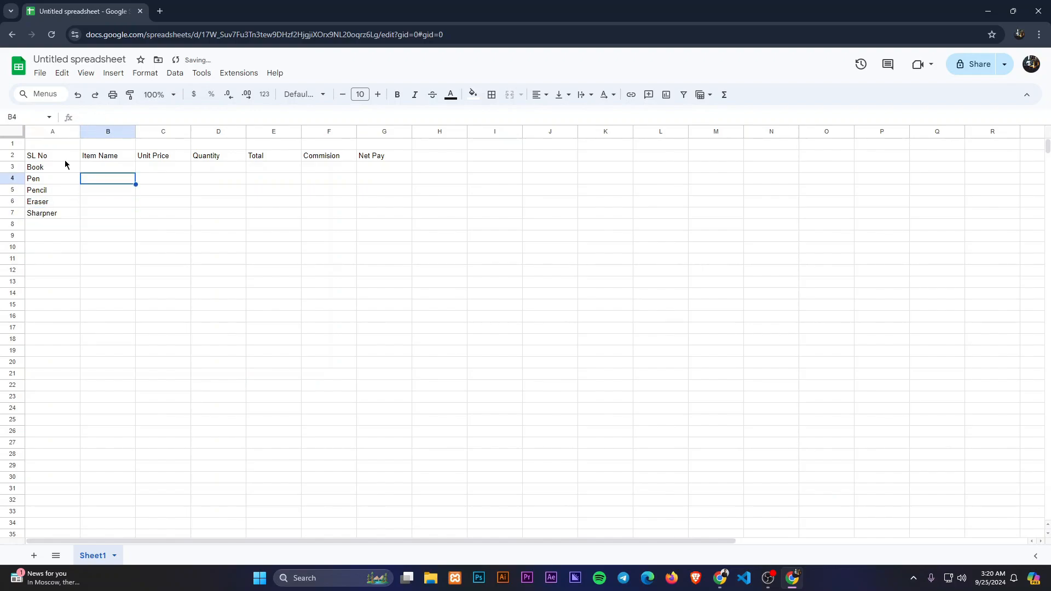
key(Down)
key(Left)
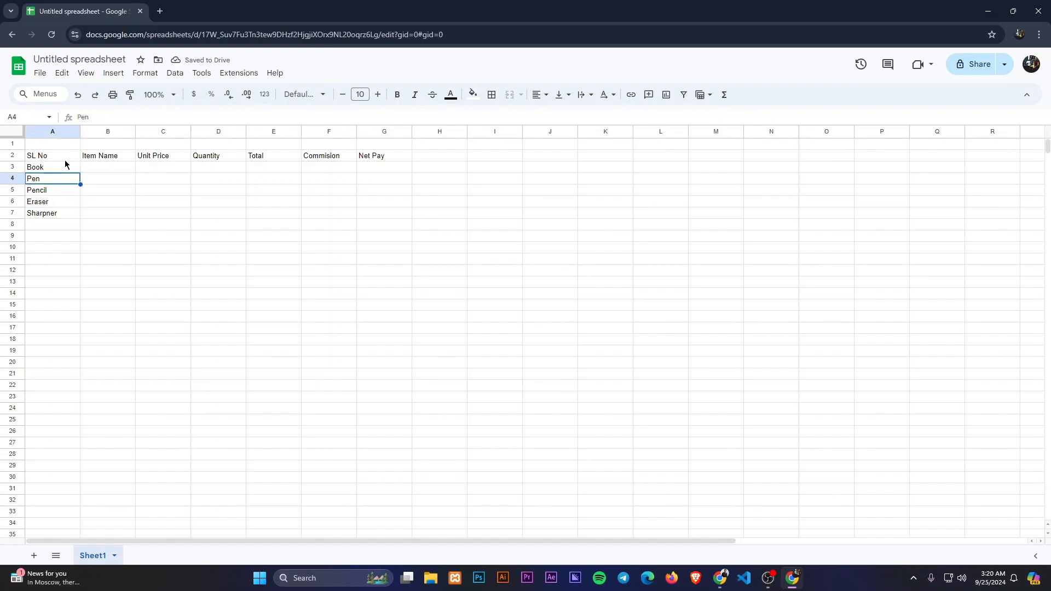
key(Up)
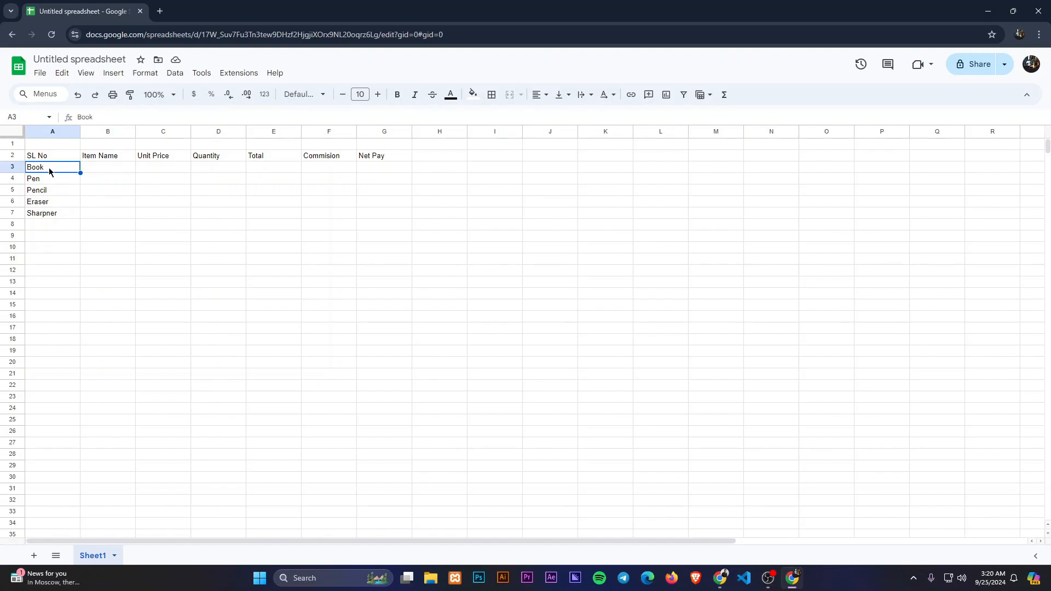
drag(44, 168, 49, 218)
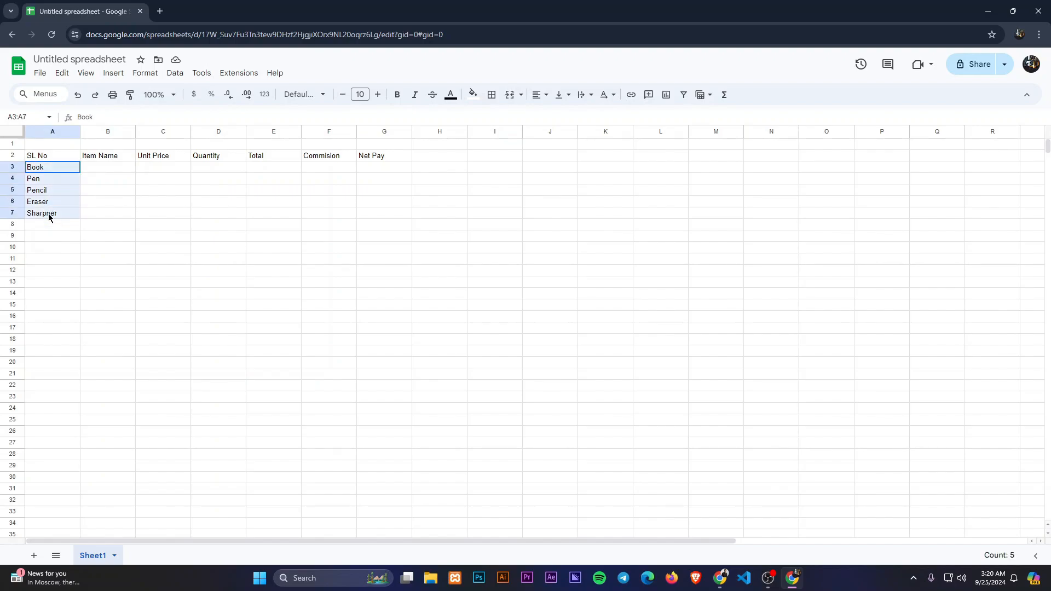
click(77, 183)
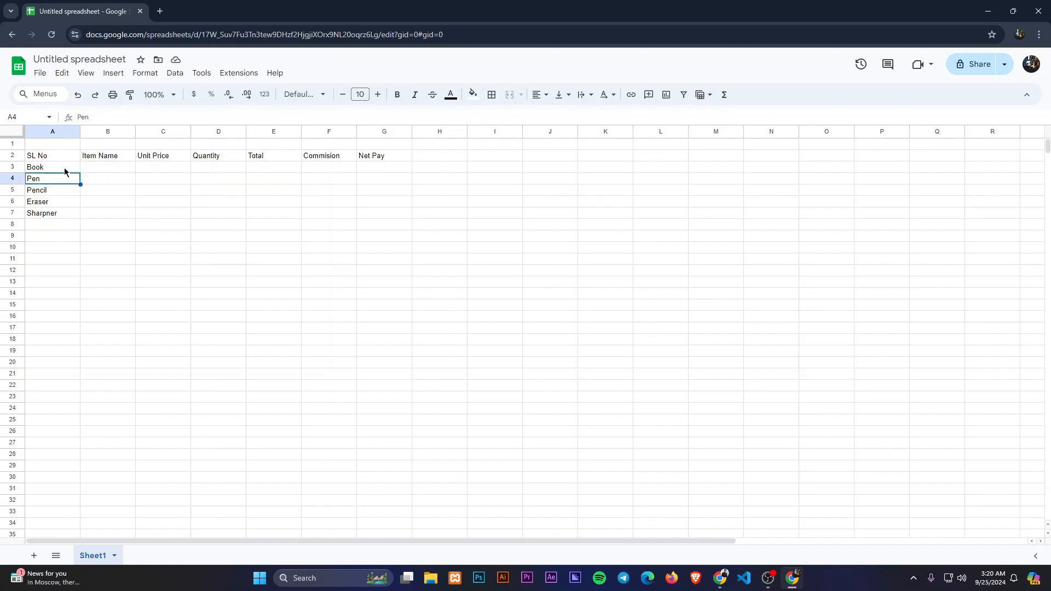
drag(64, 172, 87, 191)
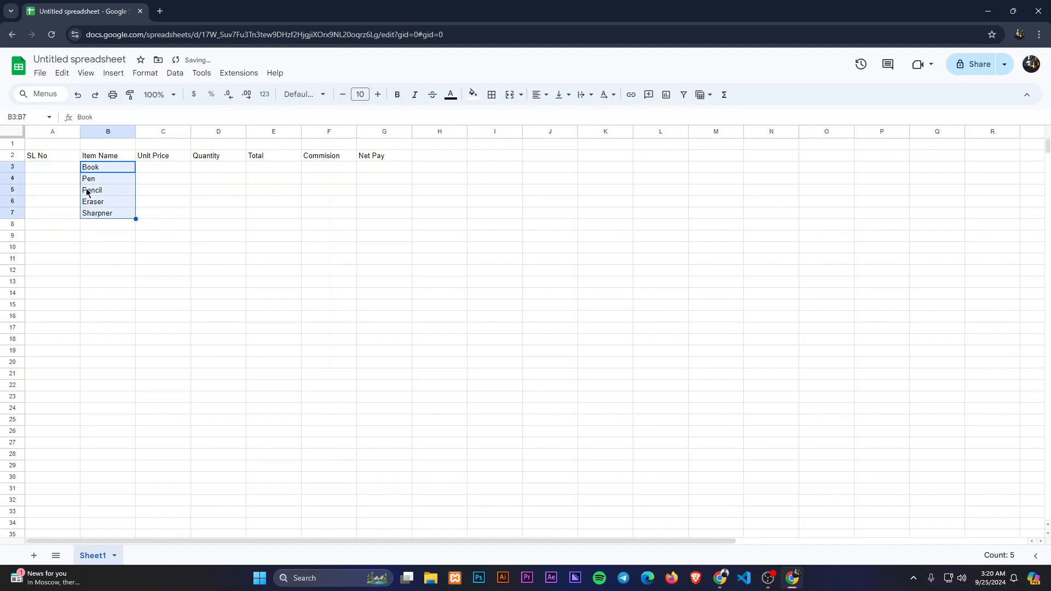
Step: Number the items in the SL No column by entering 1 and 2 and filling the series down to 5 in A7
click(51, 168)
text(1)
key(Return)
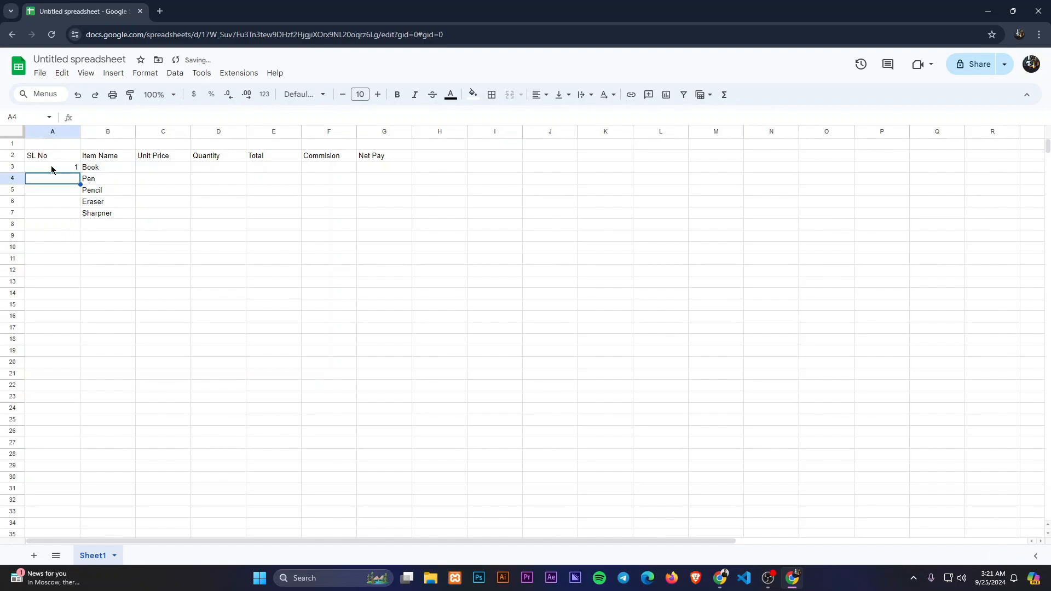
text(2)
click(49, 167)
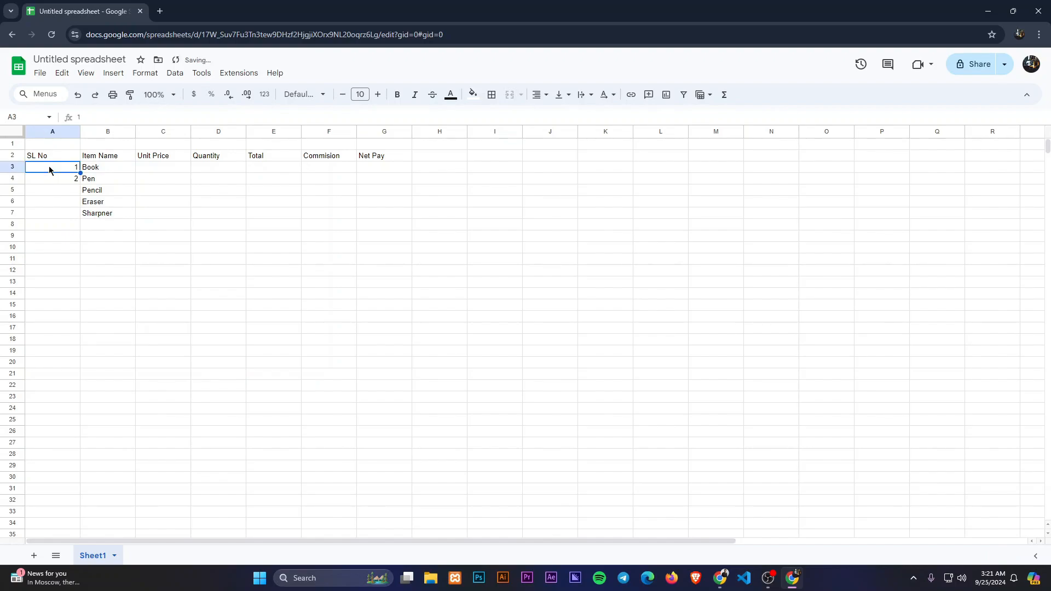
drag(49, 169, 75, 219)
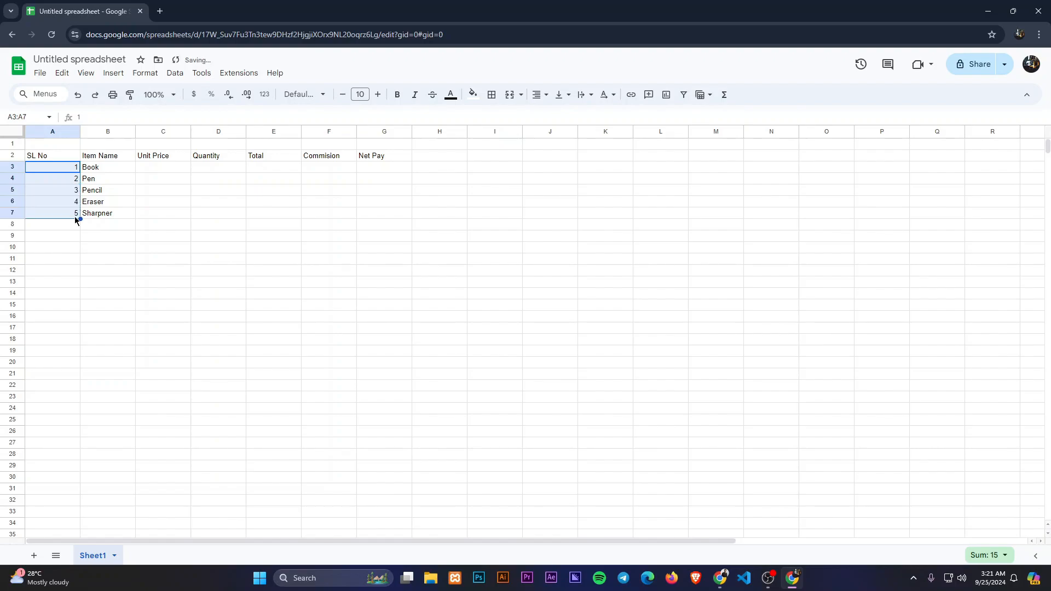
Step: Enter the unit prices 52, 42, 5, 5 and 10 in cells C3 to C7
click(148, 171)
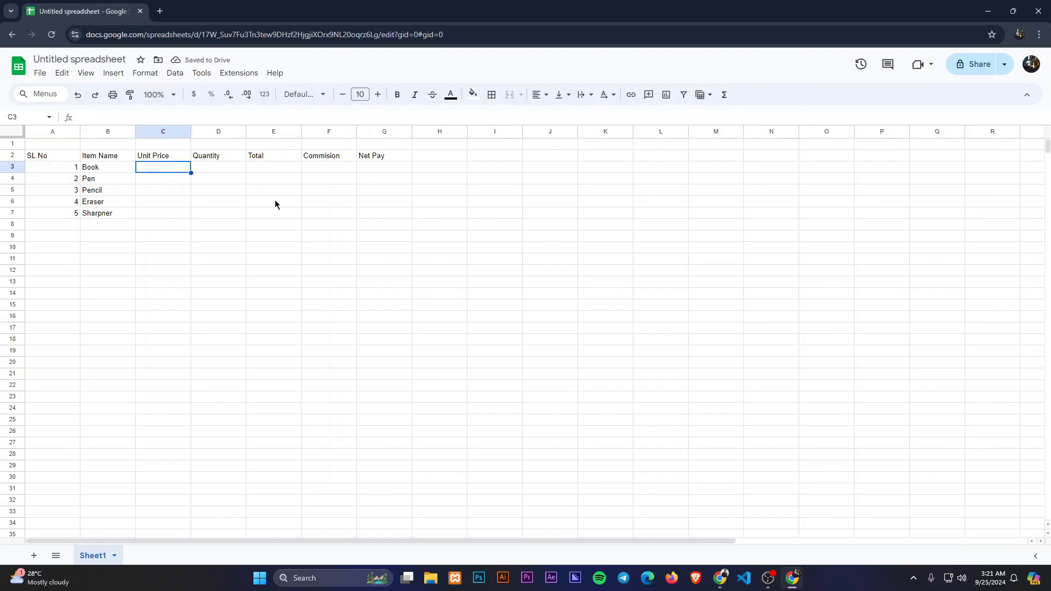
text(52)
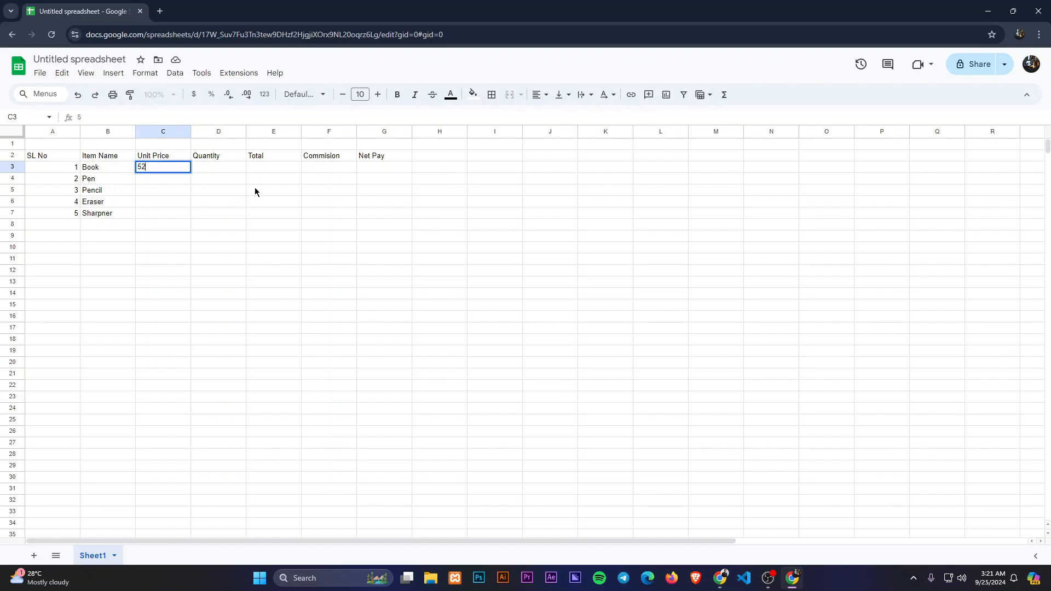
key(Return)
text(42)
key(Return)
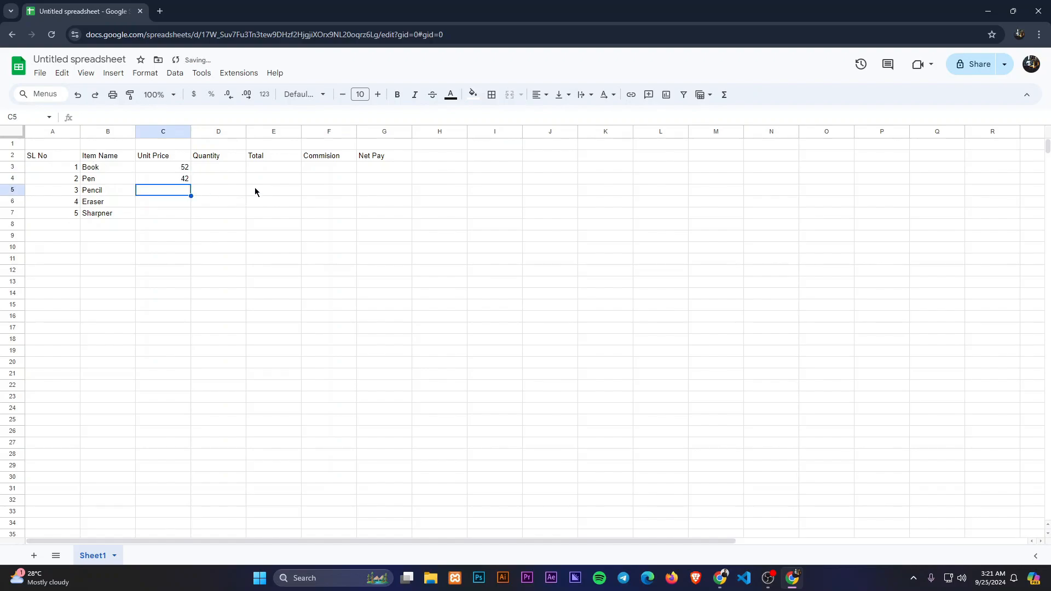
text(5)
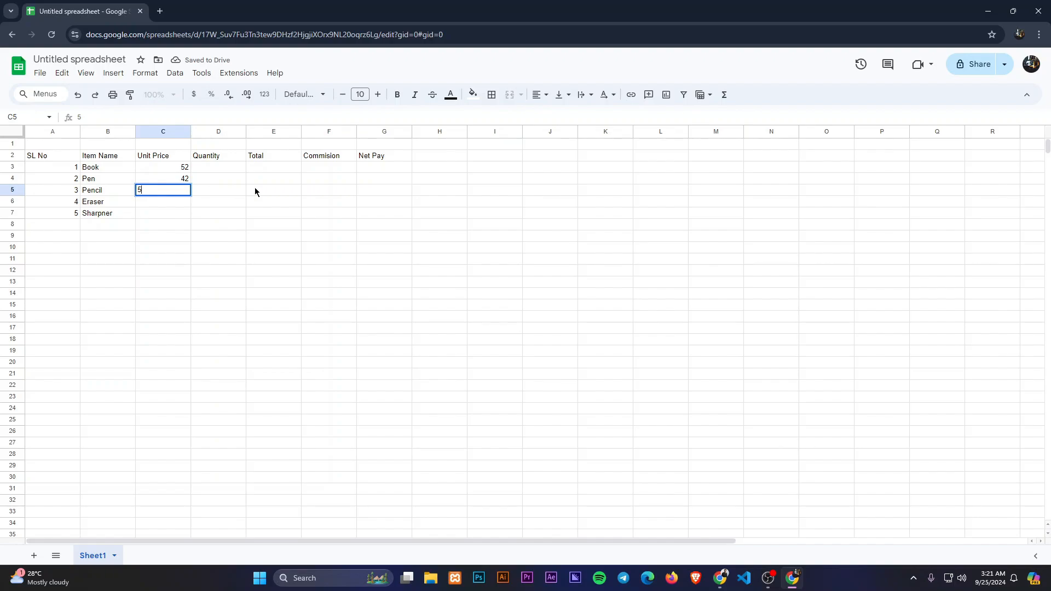
key(Return)
text(5)
key(Return)
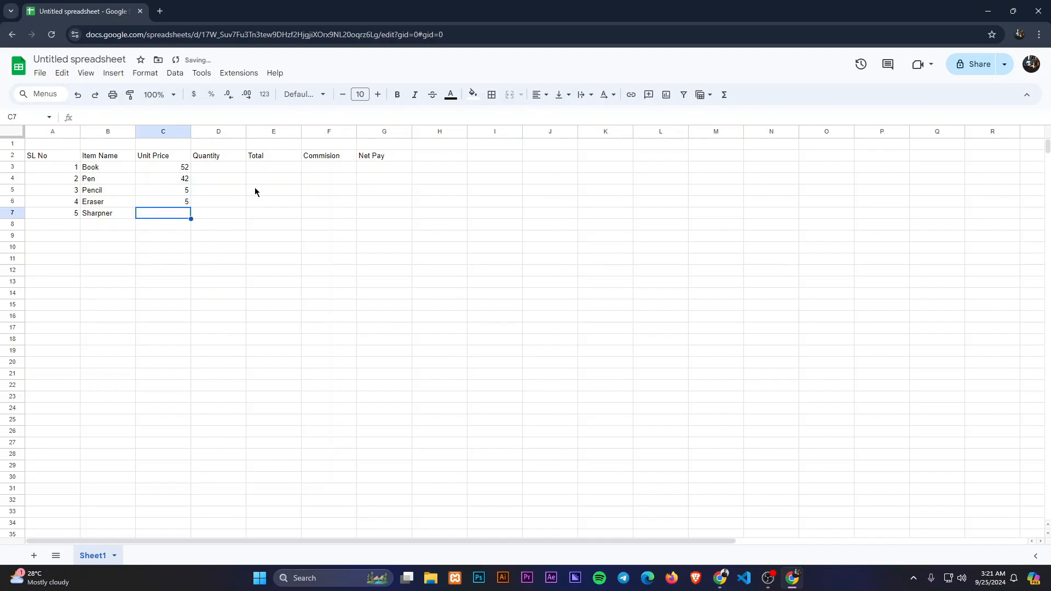
text(10)
key(Tab)
Step: Enter the quantities 500, 450, 1000, 2200 and 700 in cells D3 to D7
key(Up)
key(Up)
key(Up)
key(Up)
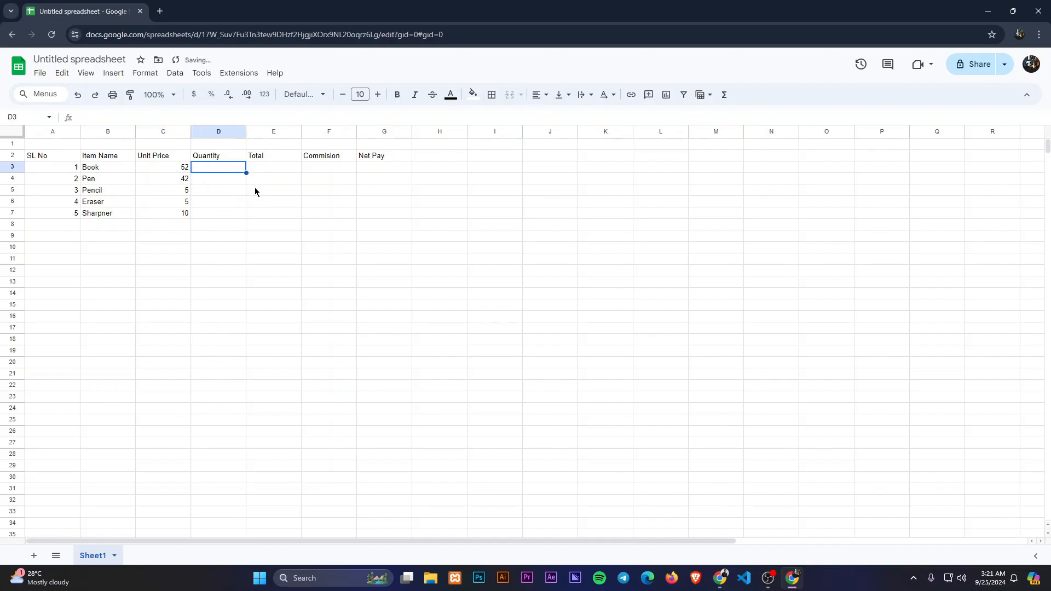
text(500)
key(Return)
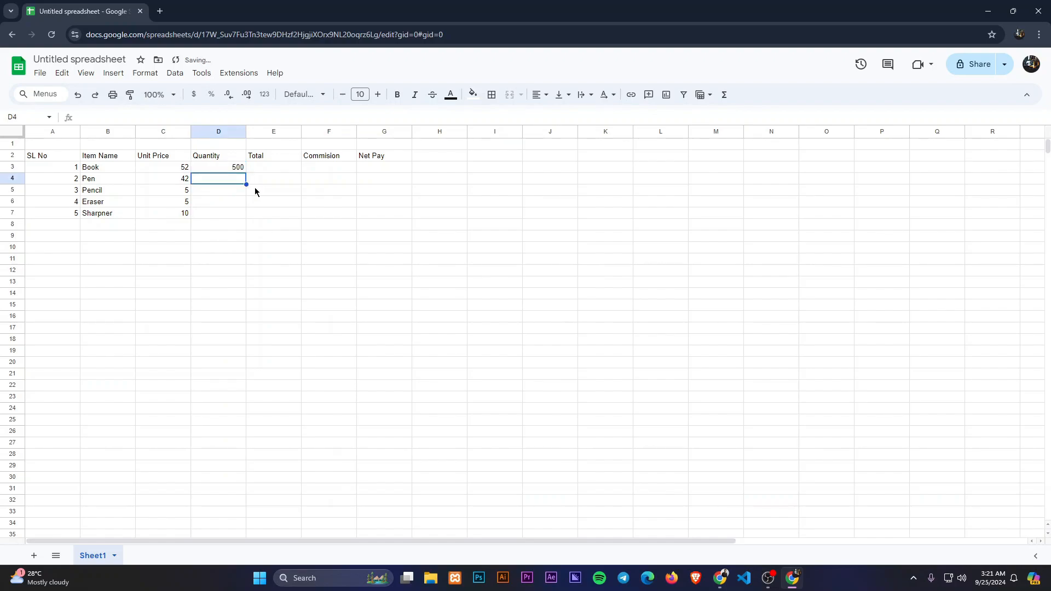
text(450)
key(Return)
text(100)
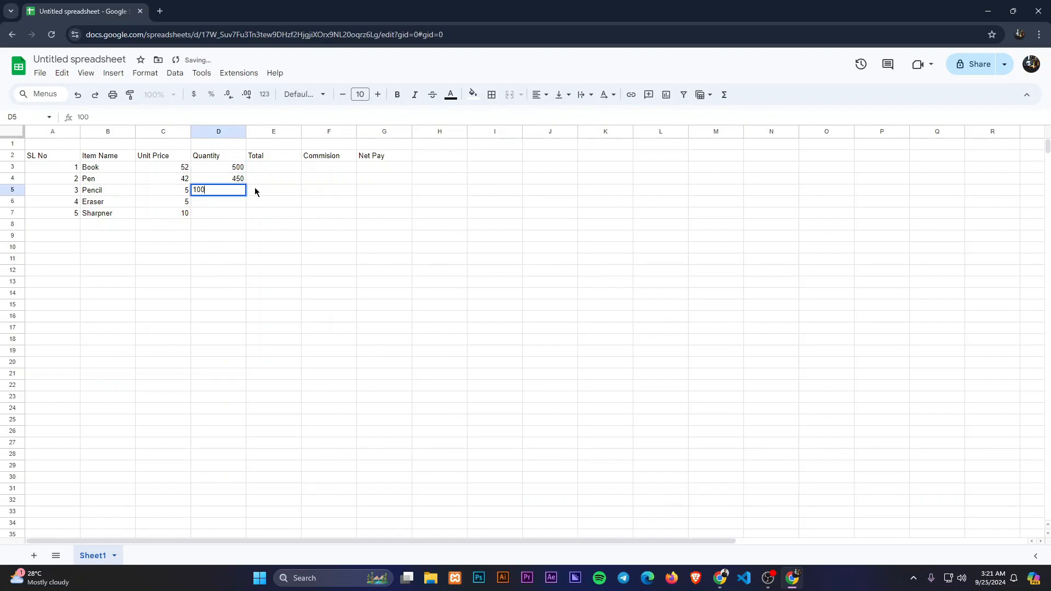
text(0)
key(Return)
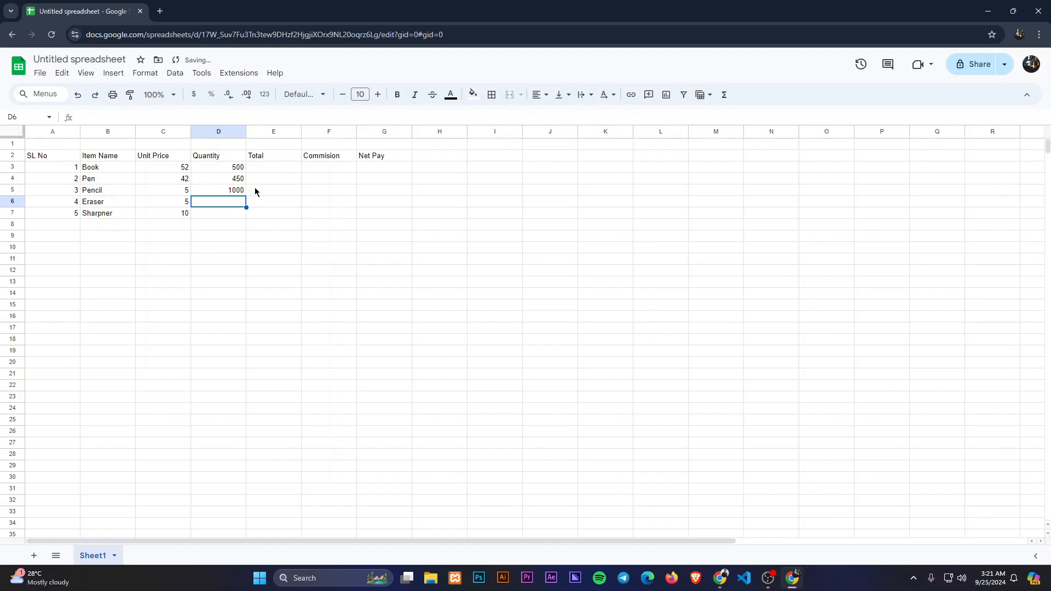
text(25)
key(BackSpace)
text(2)
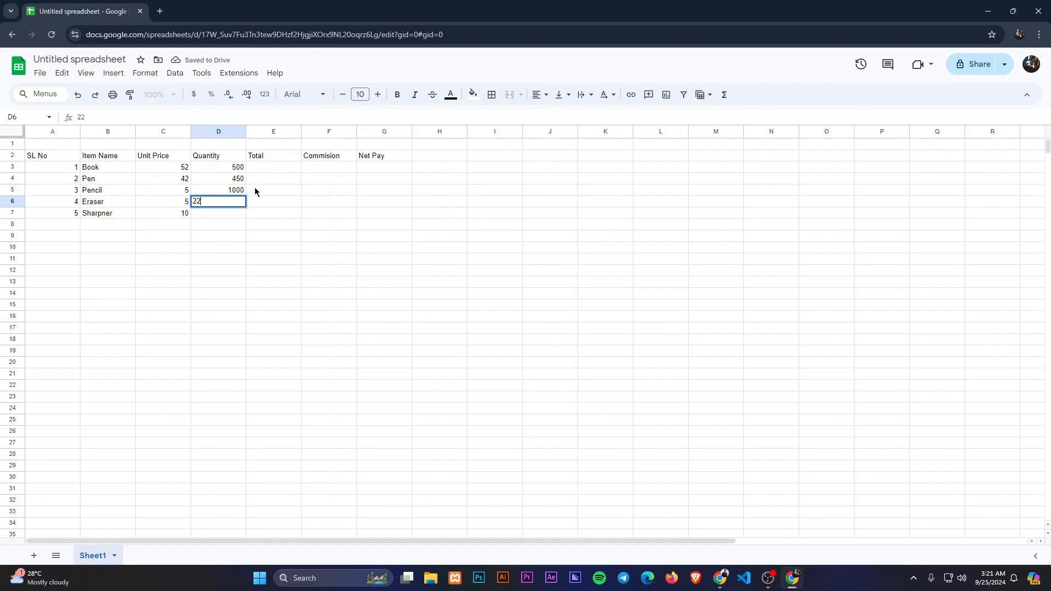
text(000)
key(Return)
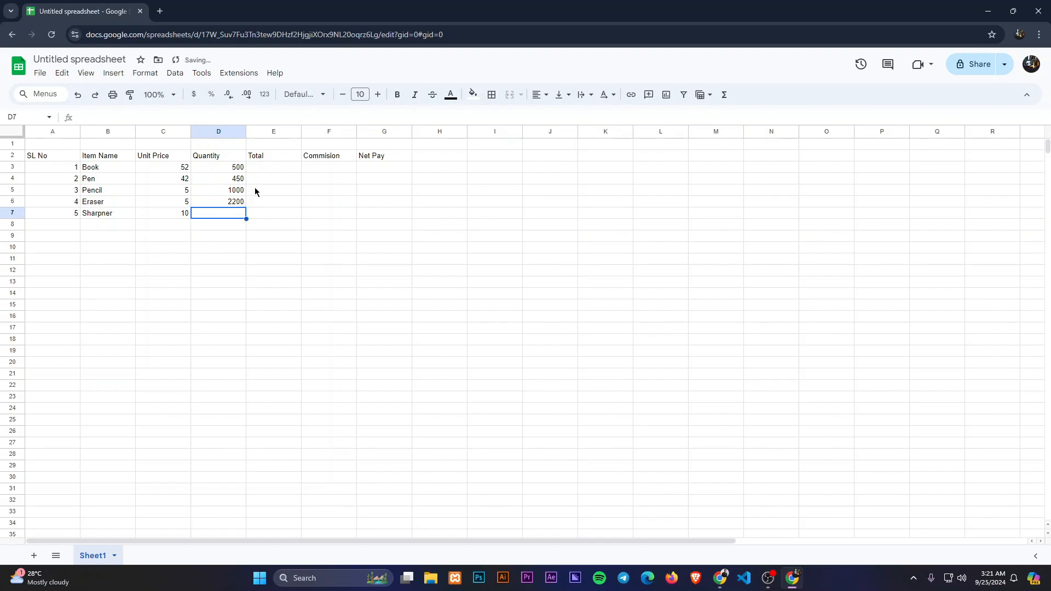
text(700)
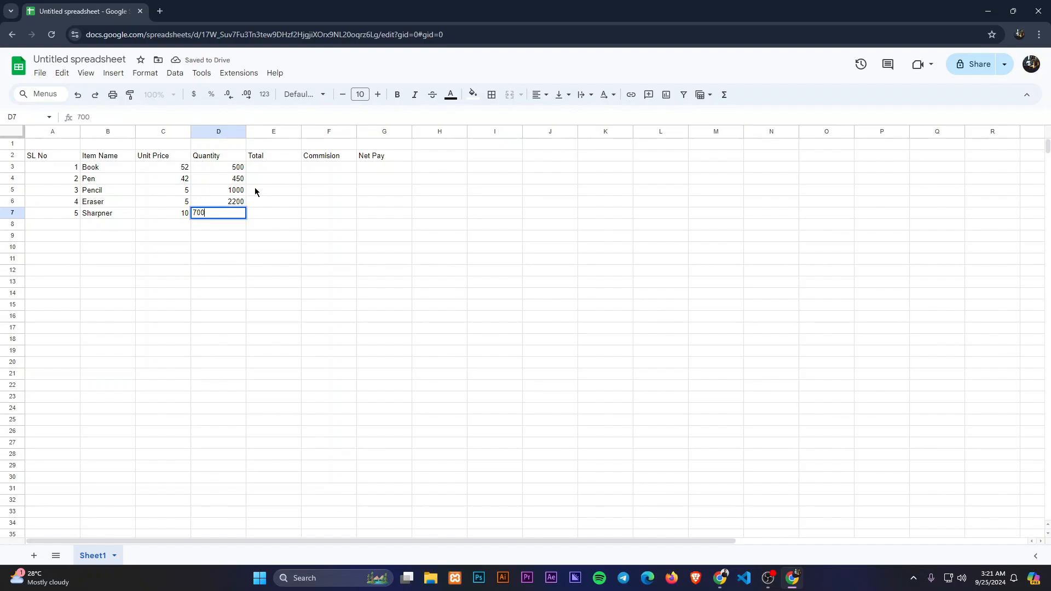
key(Tab)
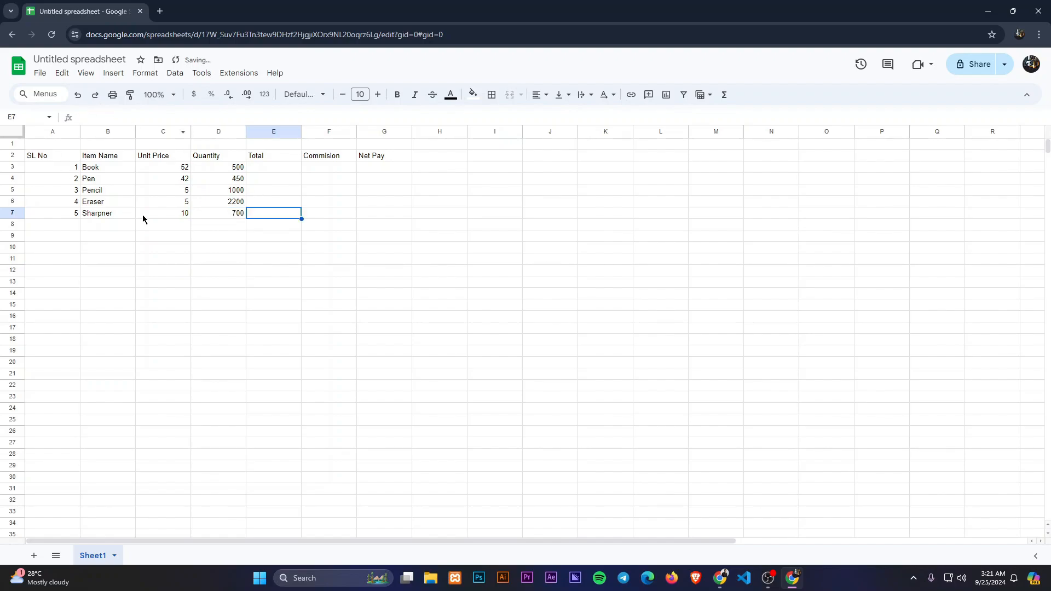
Step: Calculate the Total in E3 with =C3*D3, fill it down to E7 and check the copied formulas
click(260, 169)
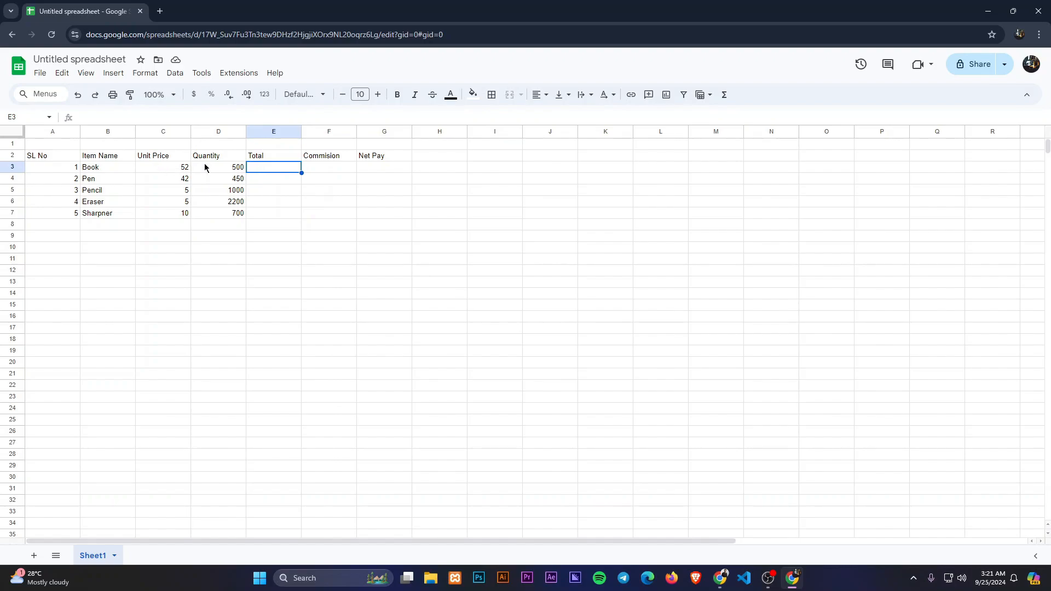
text(=)
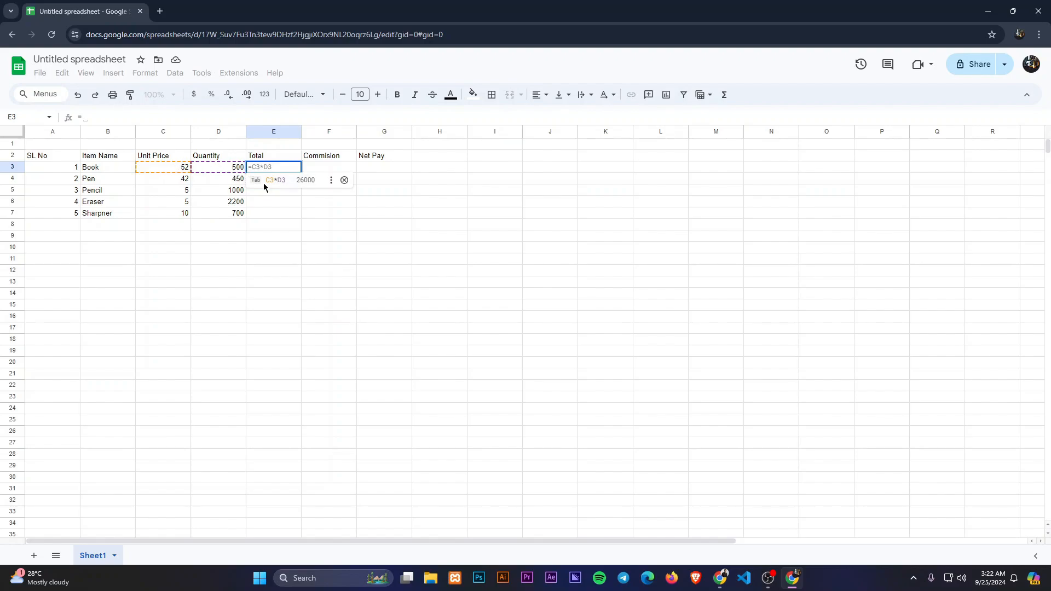
key(Tab)
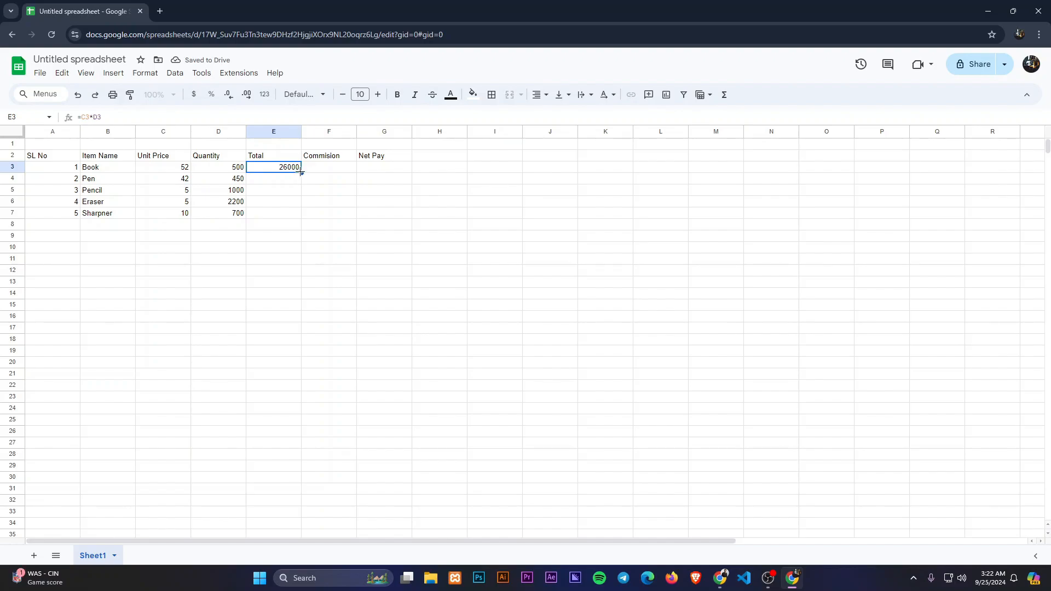
drag(301, 172, 295, 216)
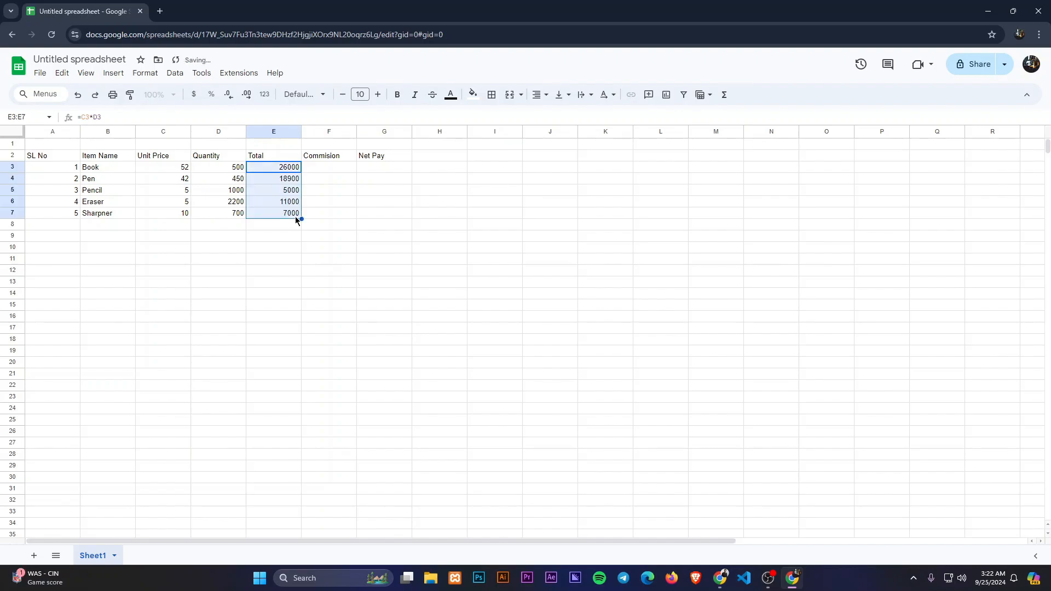
click(334, 222)
click(285, 214)
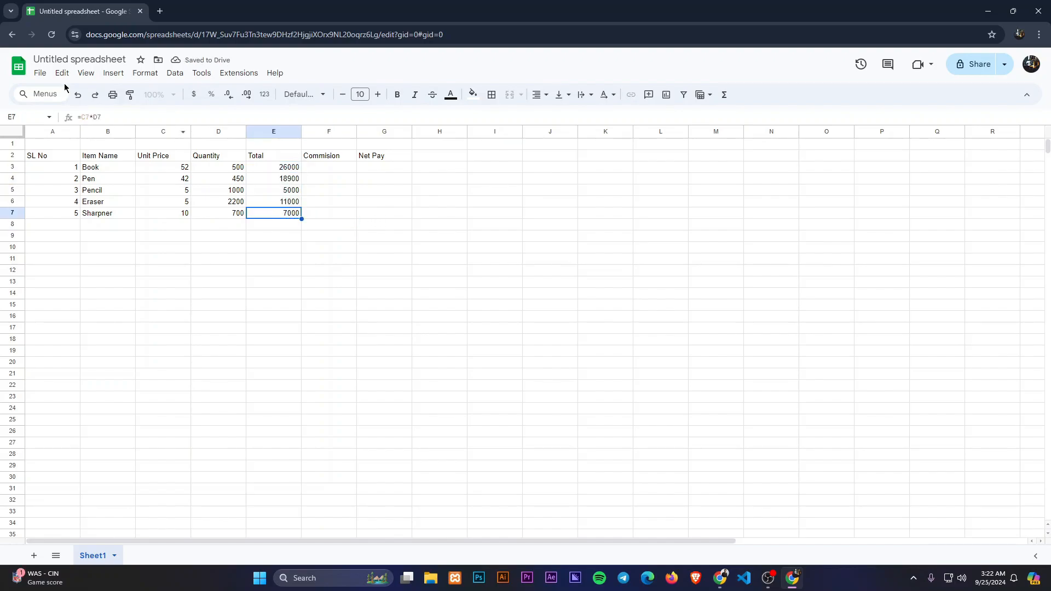
click(275, 201)
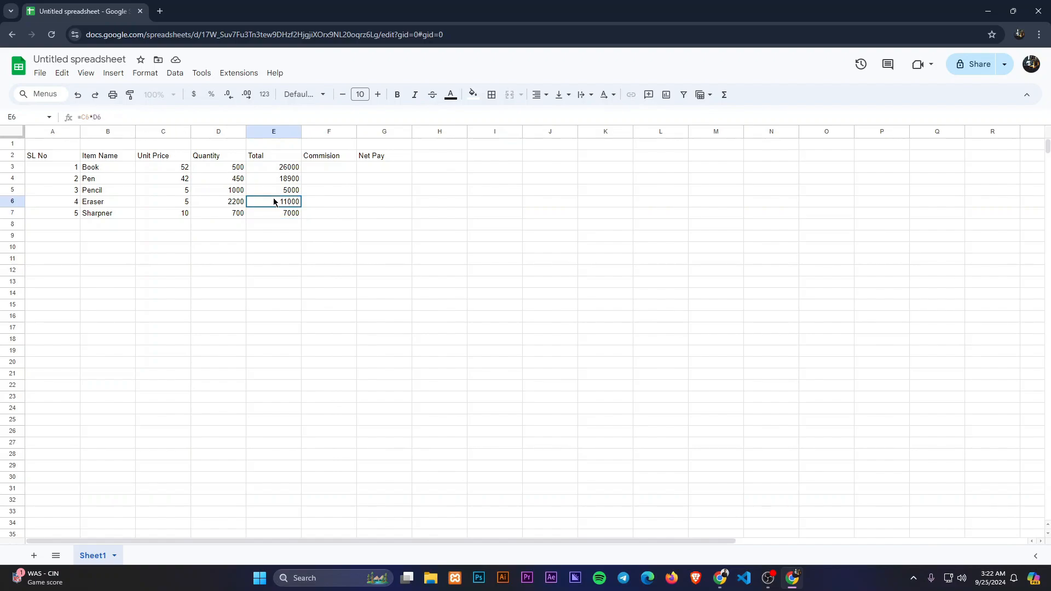
click(274, 192)
click(269, 176)
click(286, 165)
Step: Calculate the Commision in F3 with =E3*10% and autofill the formula down to F7
click(325, 166)
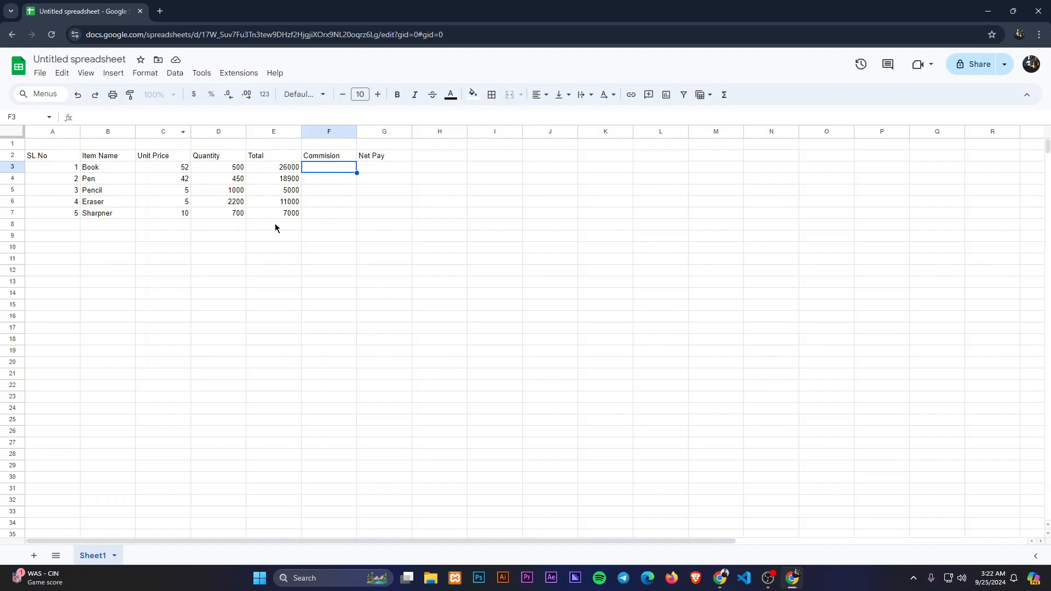
text(=)
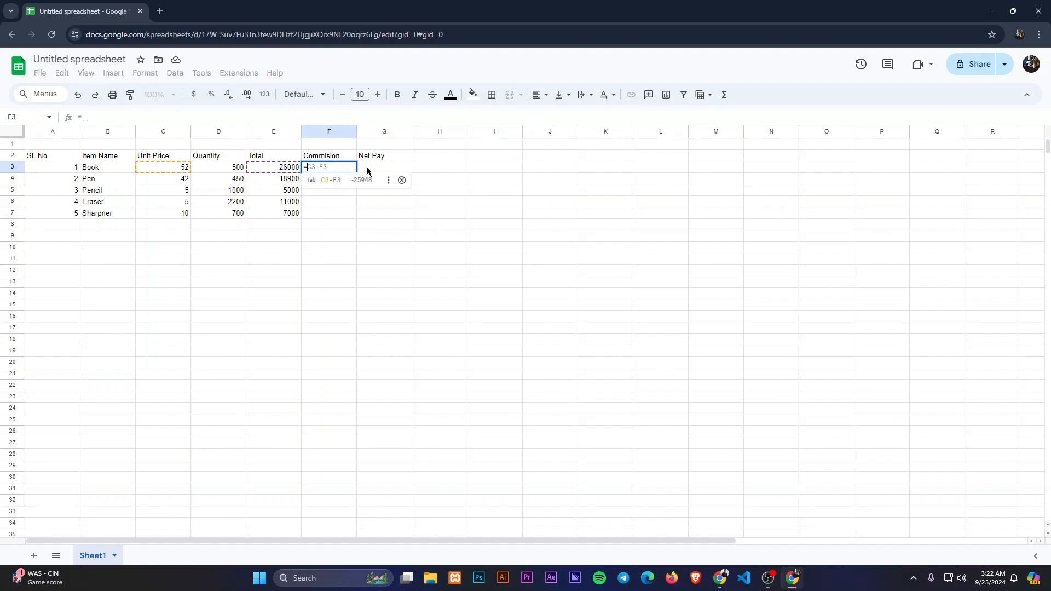
click(277, 170)
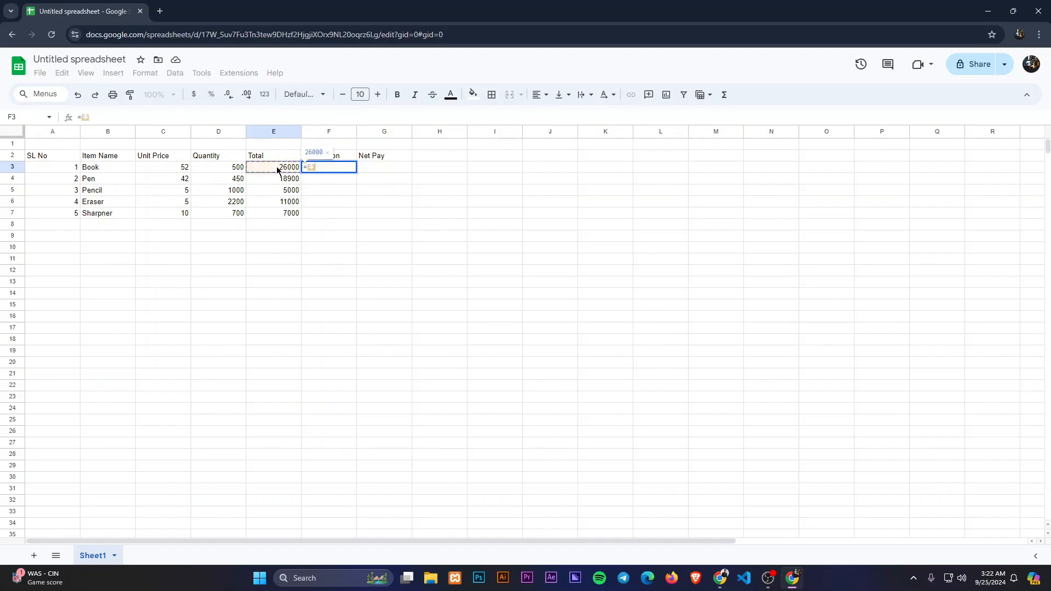
text(*)
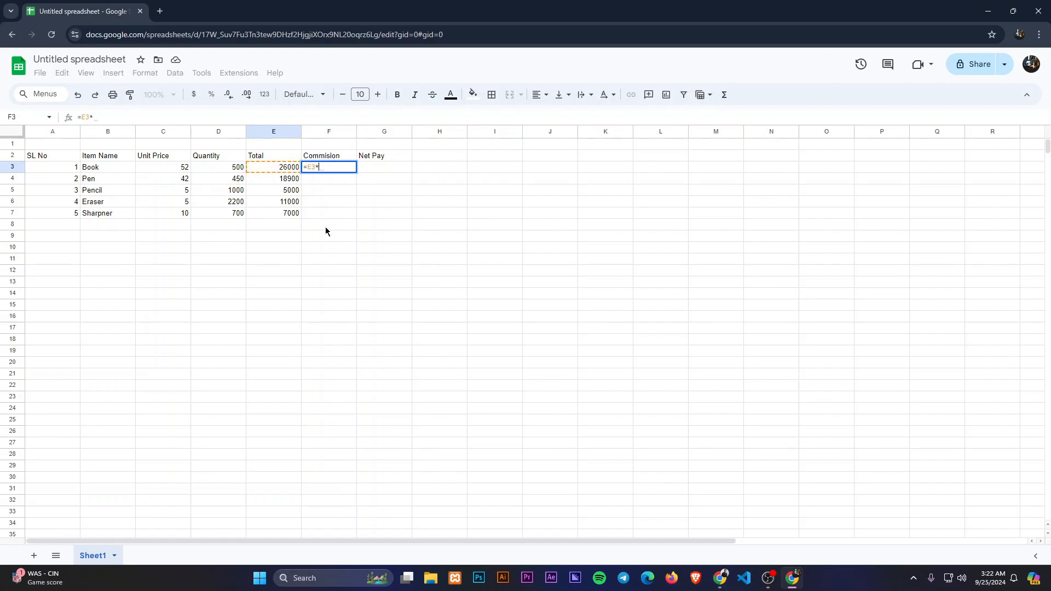
text(10%)
key(Return)
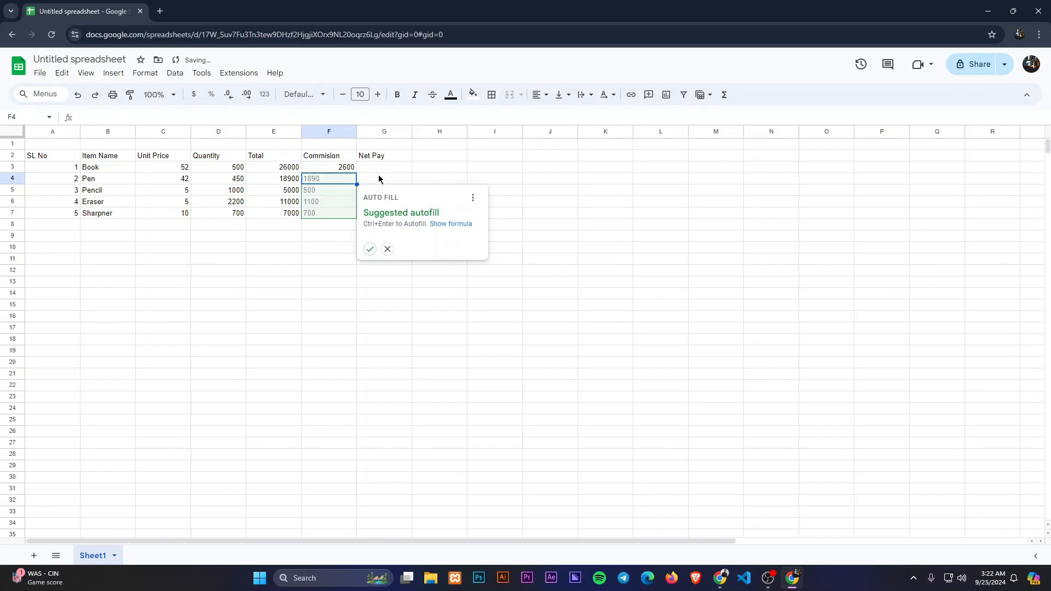
click(370, 249)
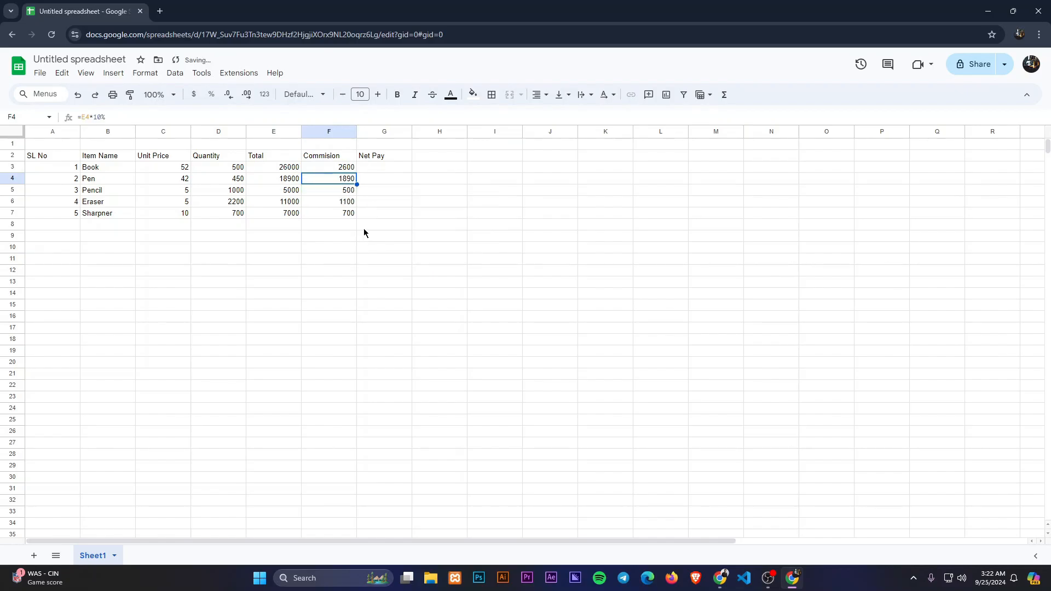
click(364, 228)
click(327, 178)
click(336, 192)
click(331, 202)
Step: Change the Sharpner commission formula in F7 to use a rate of 7%
click(326, 214)
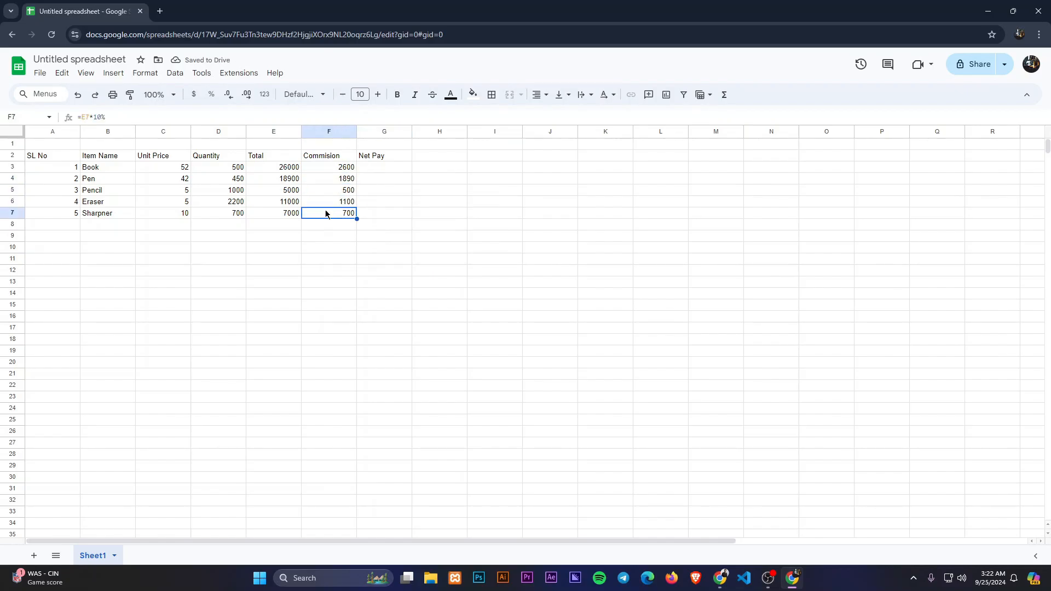
click(94, 116)
key(BackSpace)
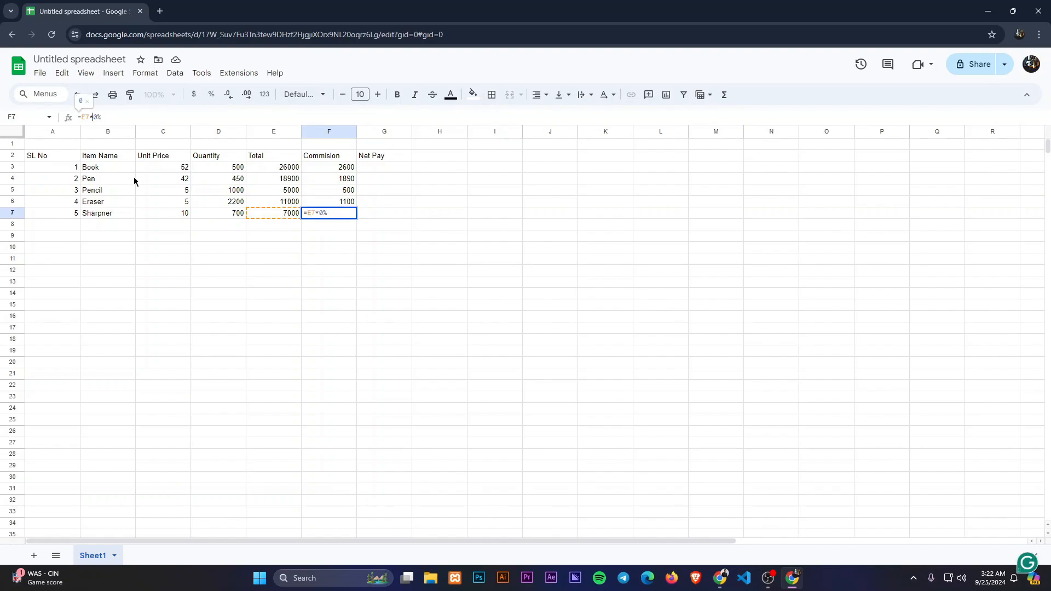
key(Delete)
text(7)
key(Return)
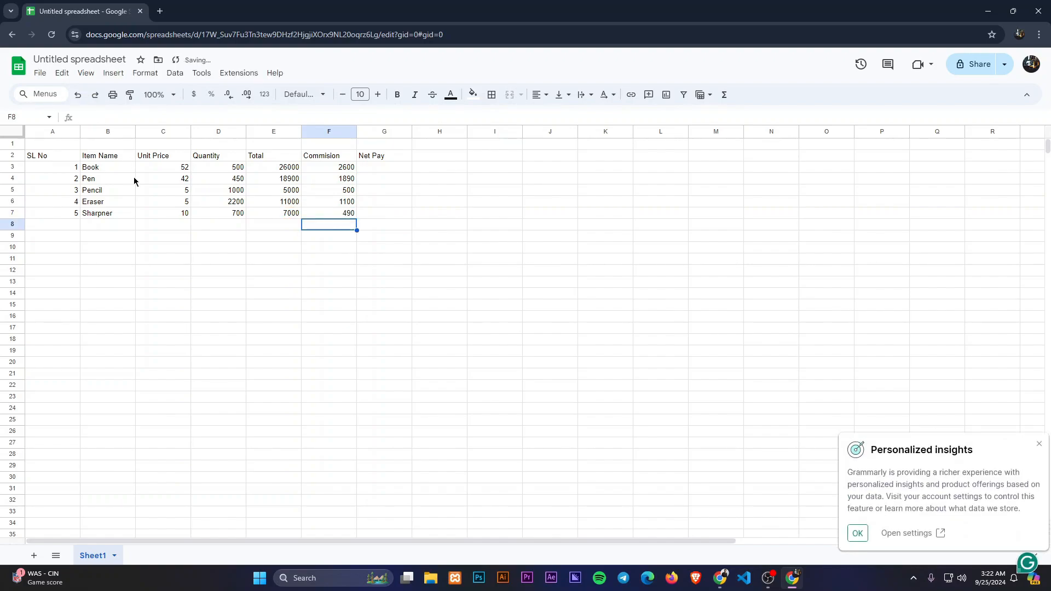
Step: Change the Eraser commission formula in F6 to use a rate of 15%
click(331, 201)
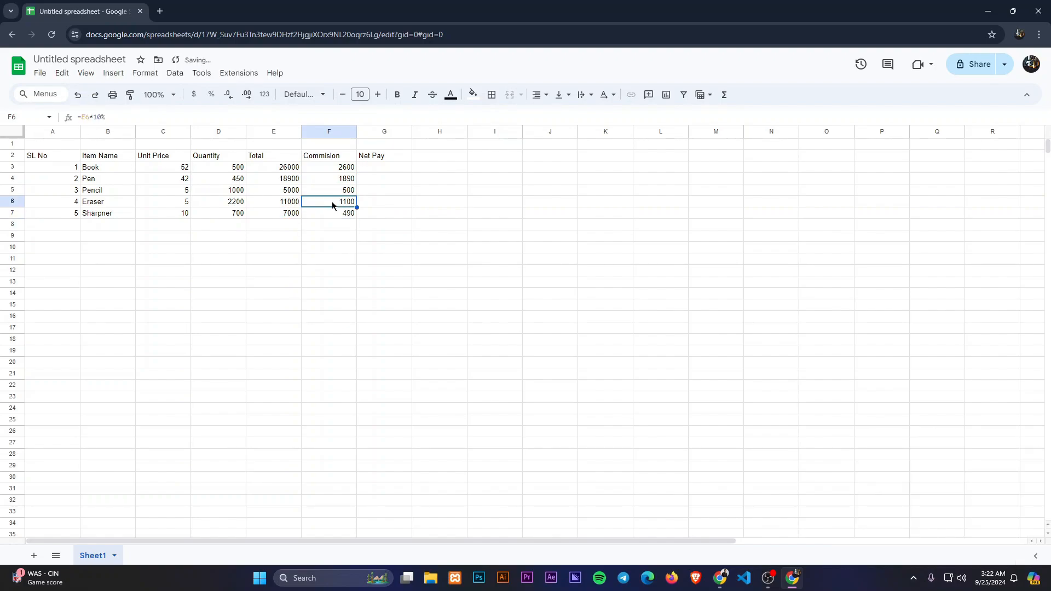
click(98, 114)
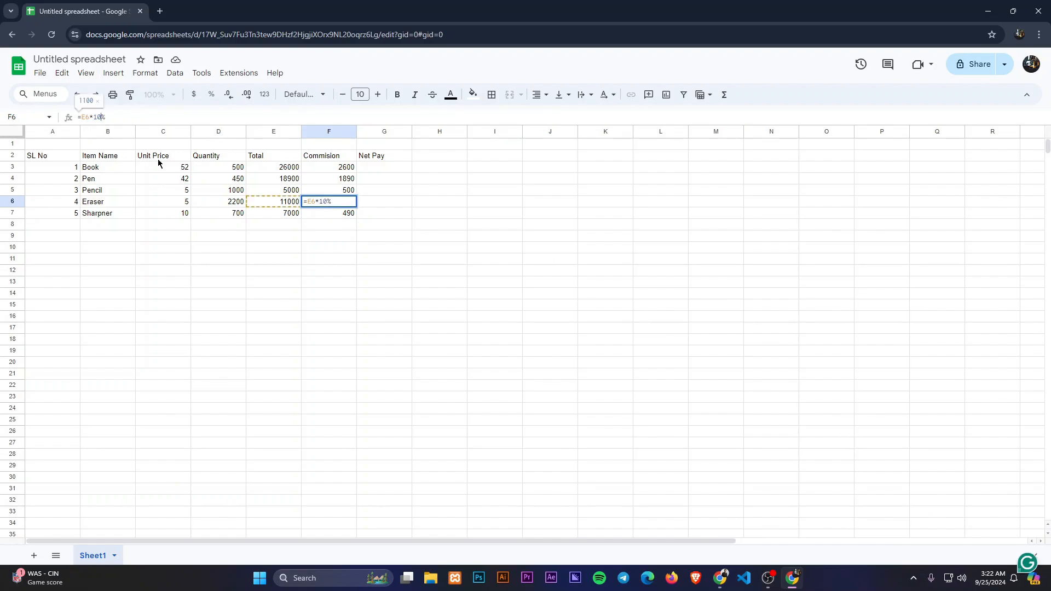
key(BackSpace)
text(5)
key(Return)
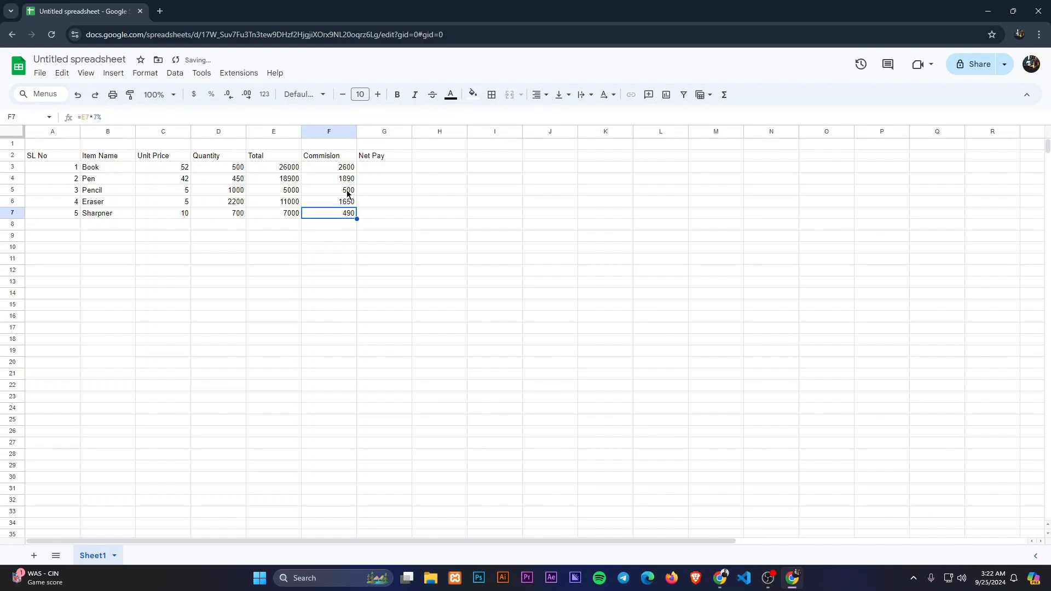
Step: Calculate the Net Pay in G3 with =E3-F3 and fill the formula down to G7
click(390, 167)
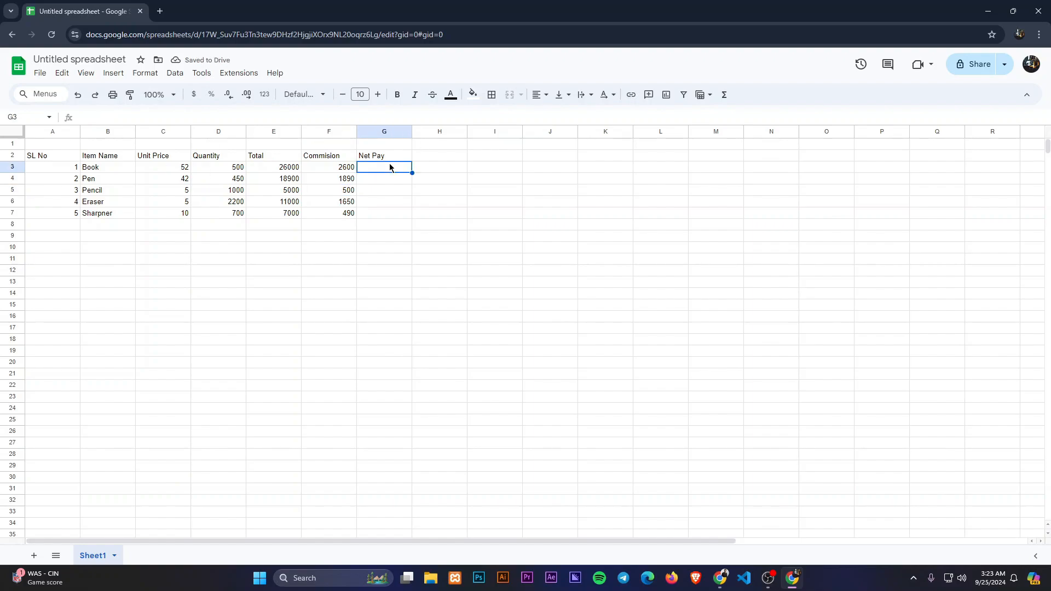
text(=)
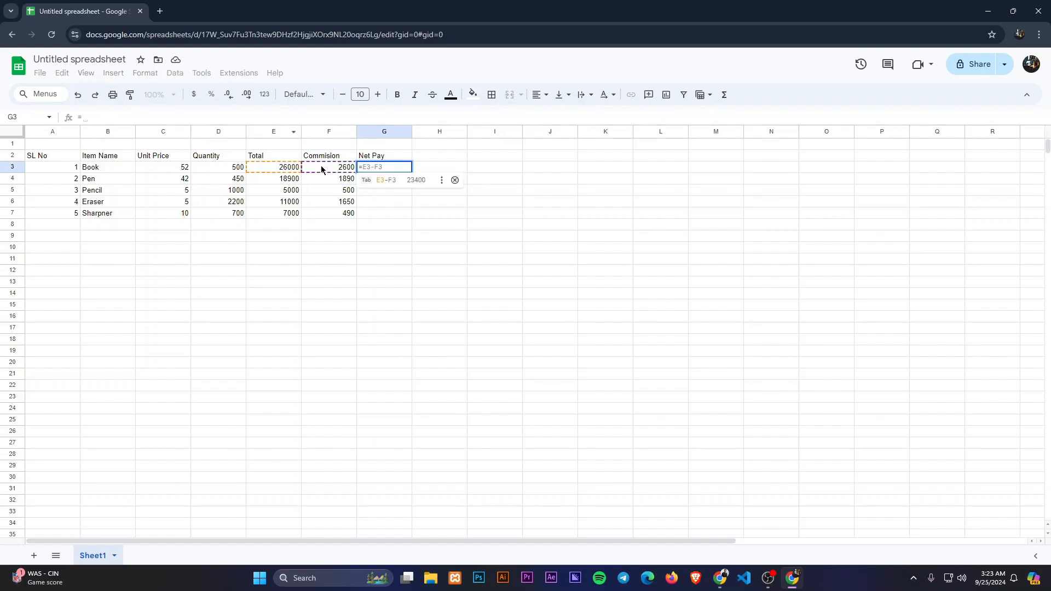
key(Tab)
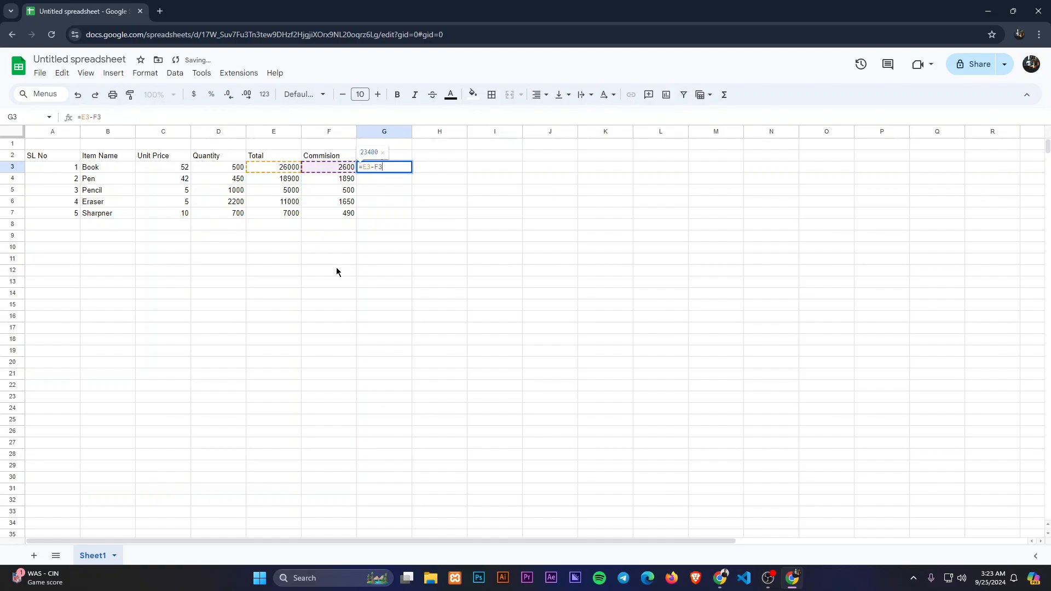
key(Tab)
click(403, 167)
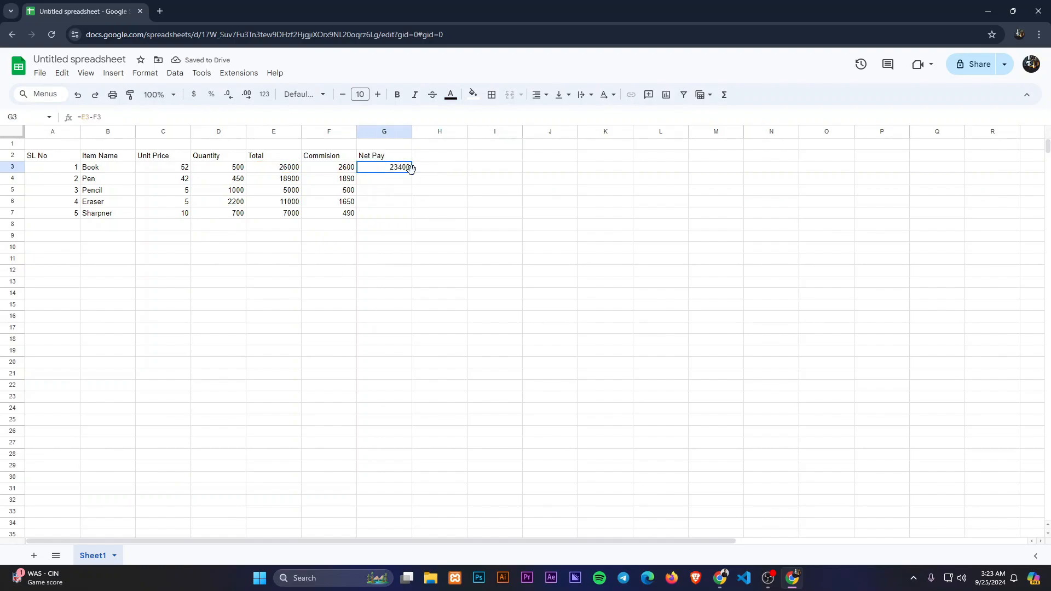
drag(412, 169, 411, 211)
click(456, 202)
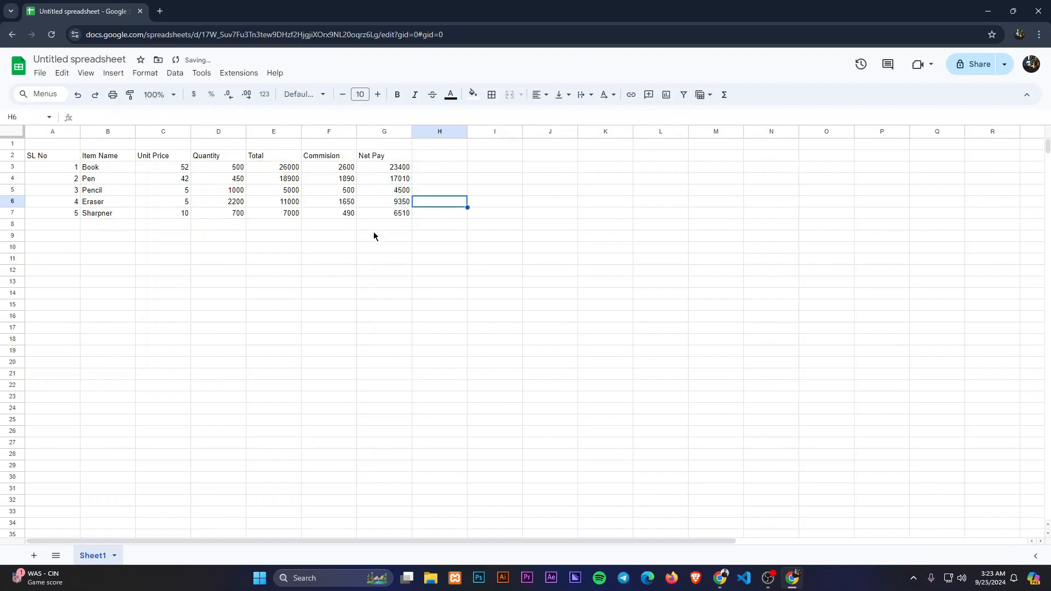
click(351, 235)
Step: Center the contents of the whole table, A2:G7, horizontally
drag(37, 155, 402, 216)
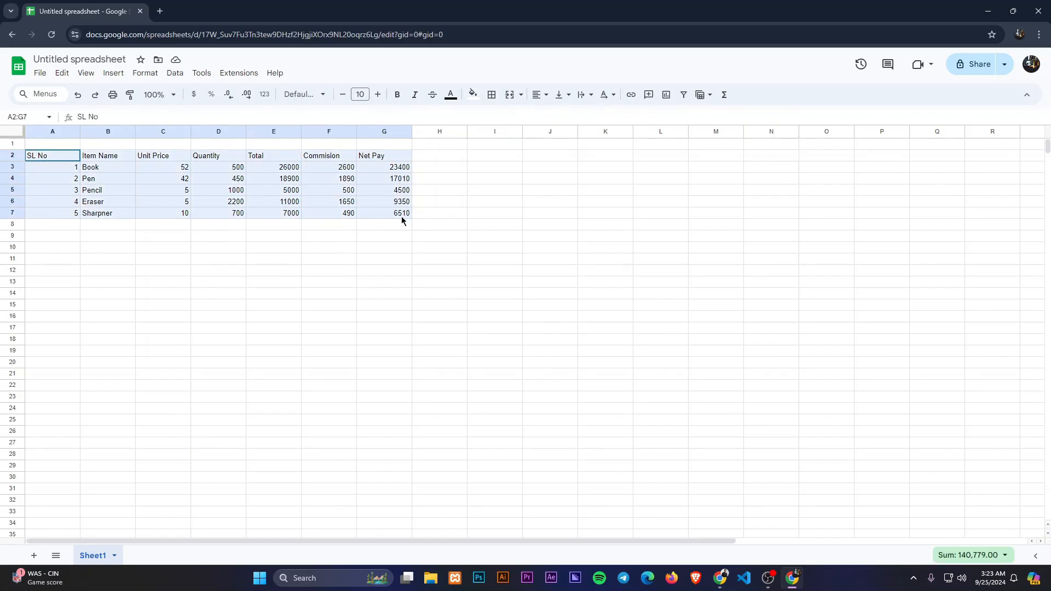
click(536, 94)
click(553, 112)
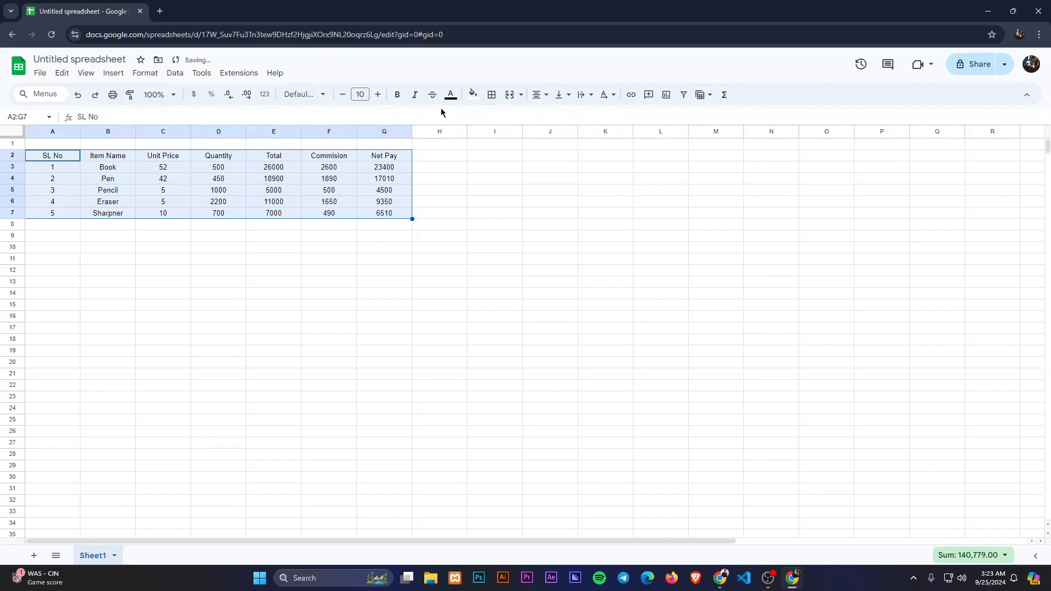
click(476, 202)
Step: Merge cells A1 to G1 above the table headers into one cell
drag(71, 144, 375, 146)
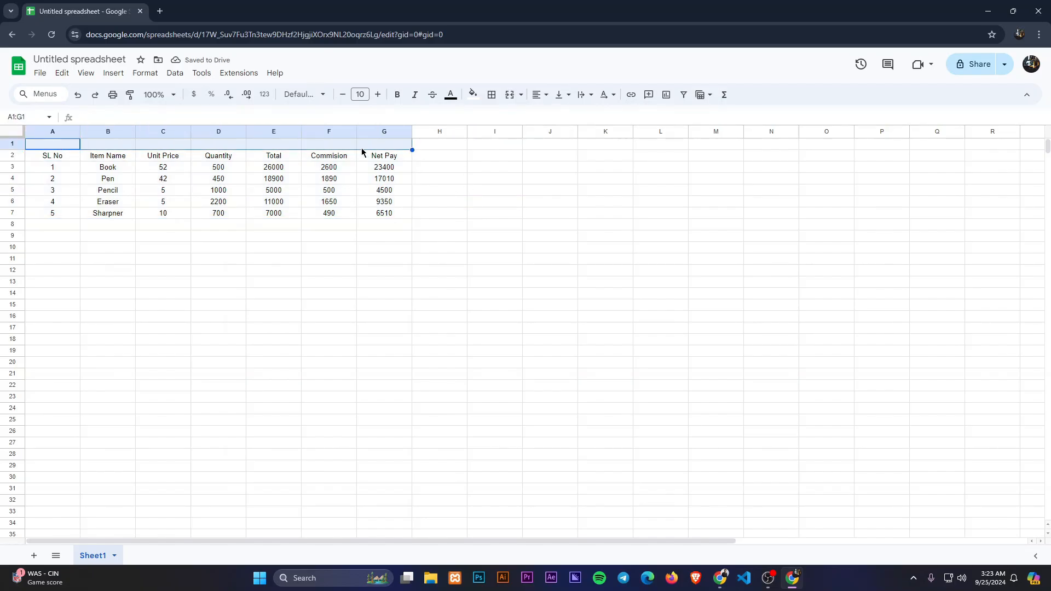
click(509, 95)
click(521, 94)
click(521, 95)
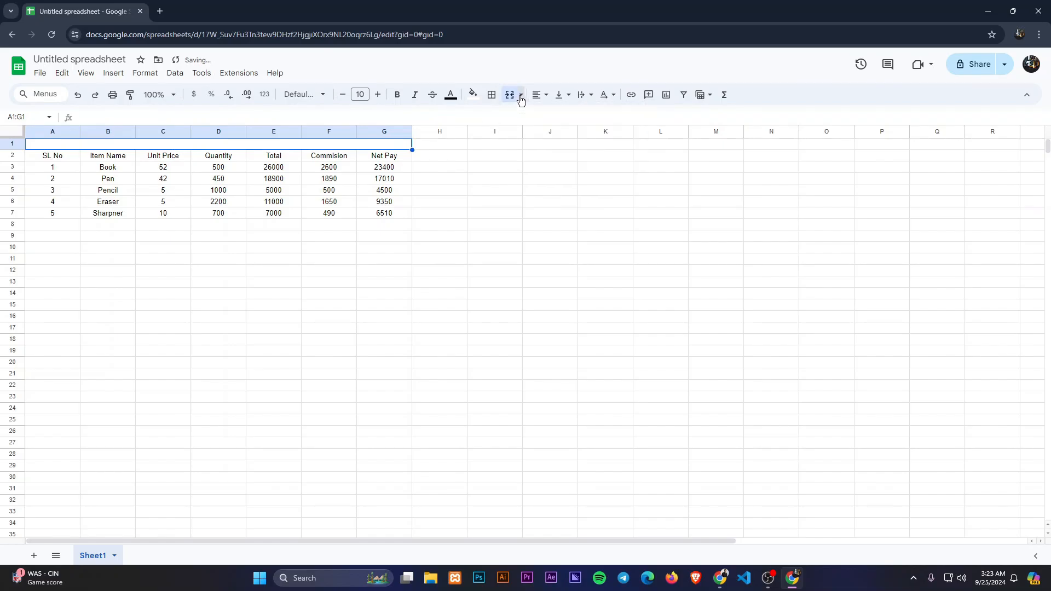
Step: Fill the merged cell A1:G1 with light blue and make row 1 about twice as tall
click(473, 96)
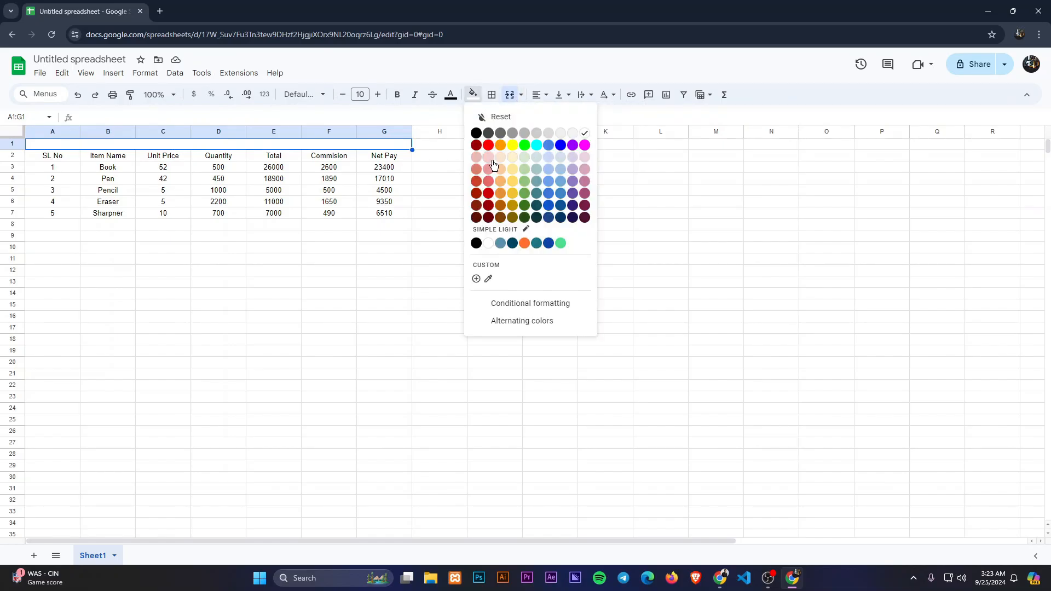
click(488, 182)
click(473, 97)
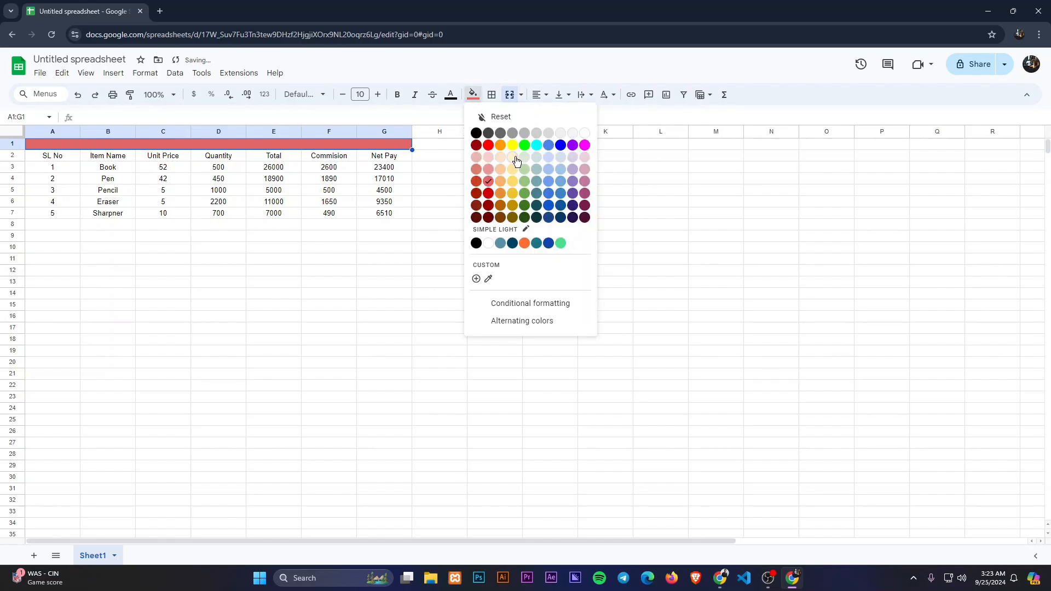
click(562, 181)
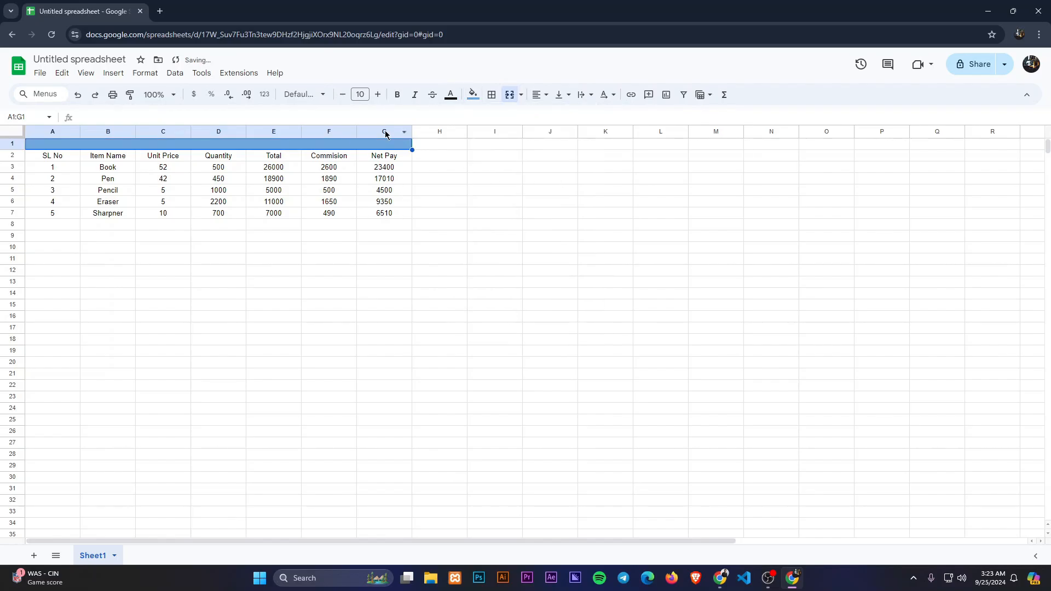
drag(11, 149, 12, 159)
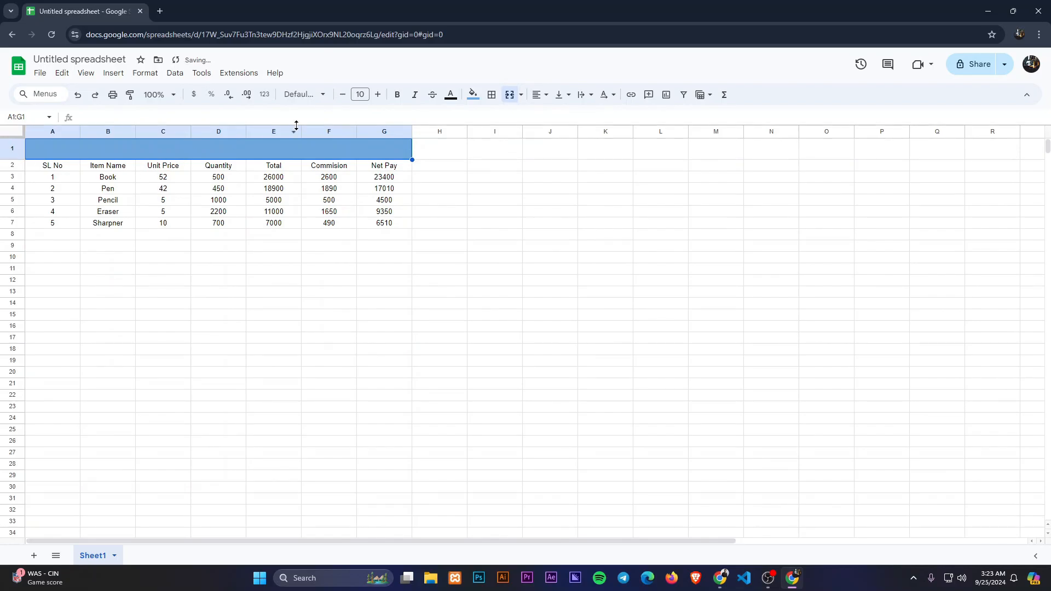
Step: Enter the title "Cash Memo" in the merged cell A1:G1 and center it horizontally and vertically
text(Cash )
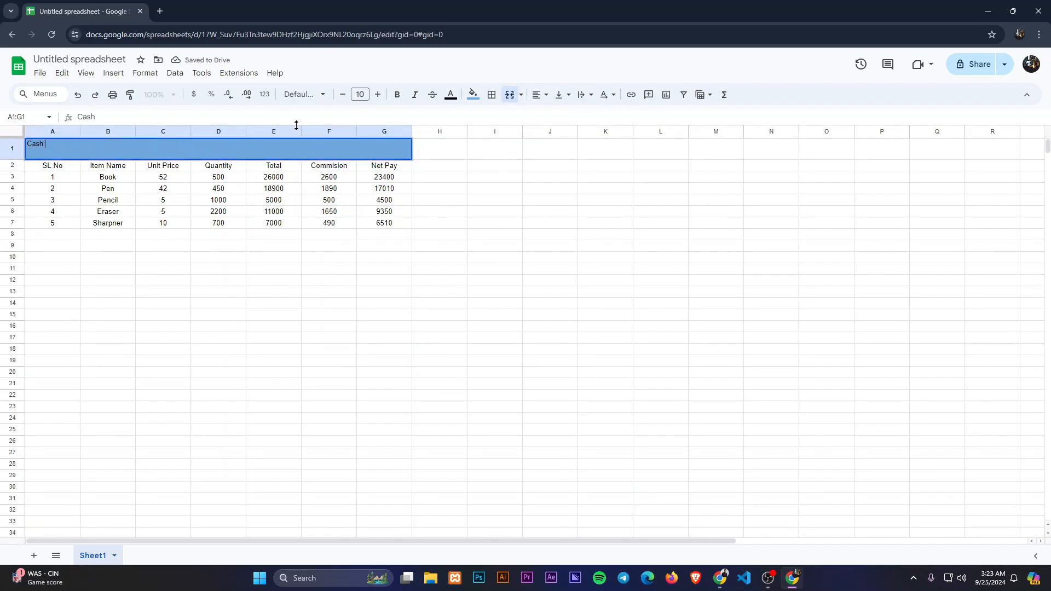
text(Memo)
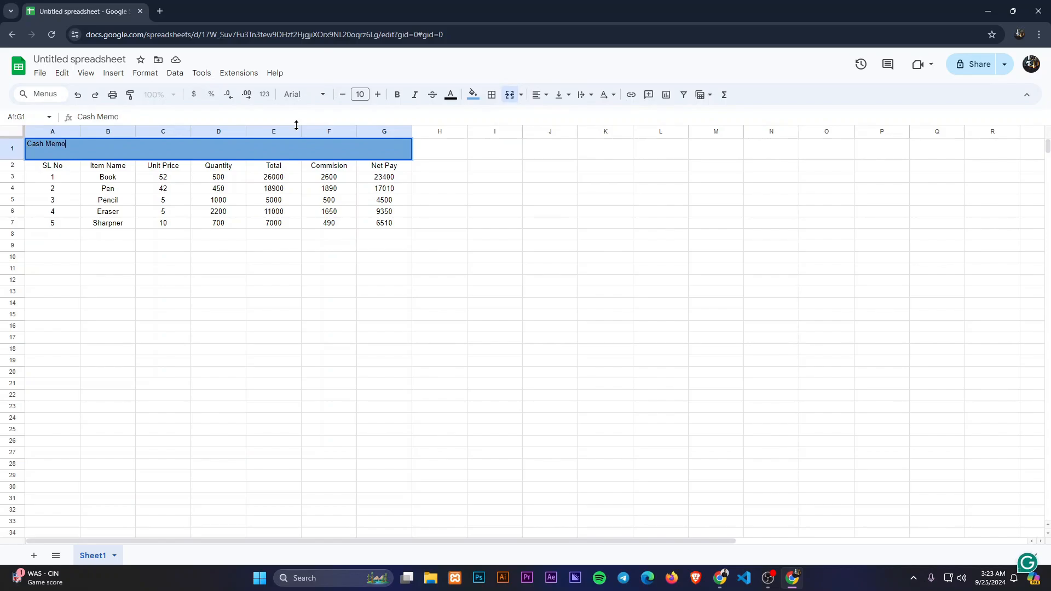
click(540, 94)
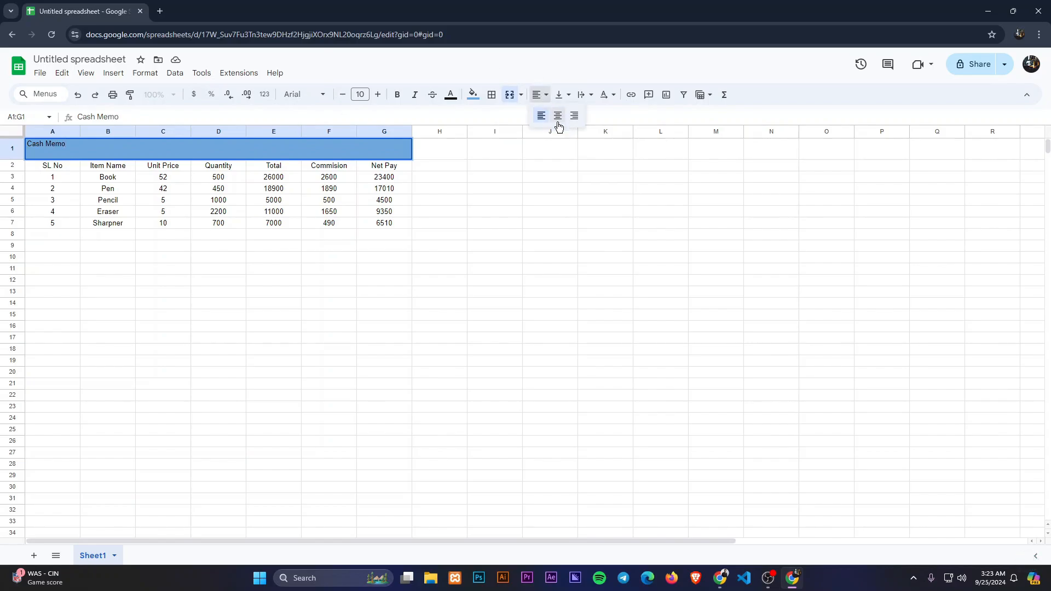
click(558, 115)
click(563, 95)
click(583, 115)
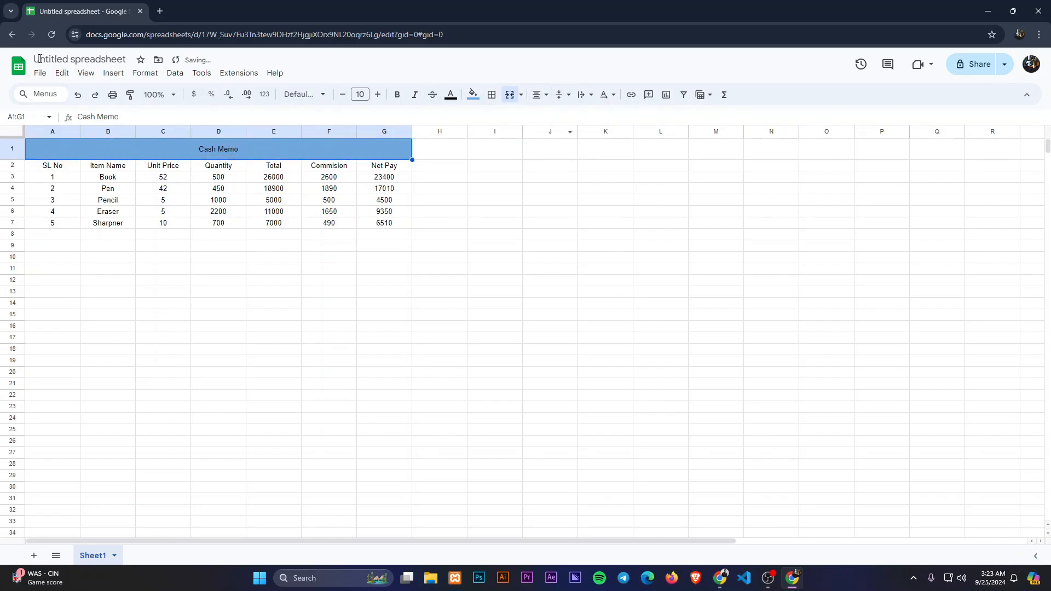
Step: Format the Cash Memo title in bold Times New Roman at font size 20
click(304, 95)
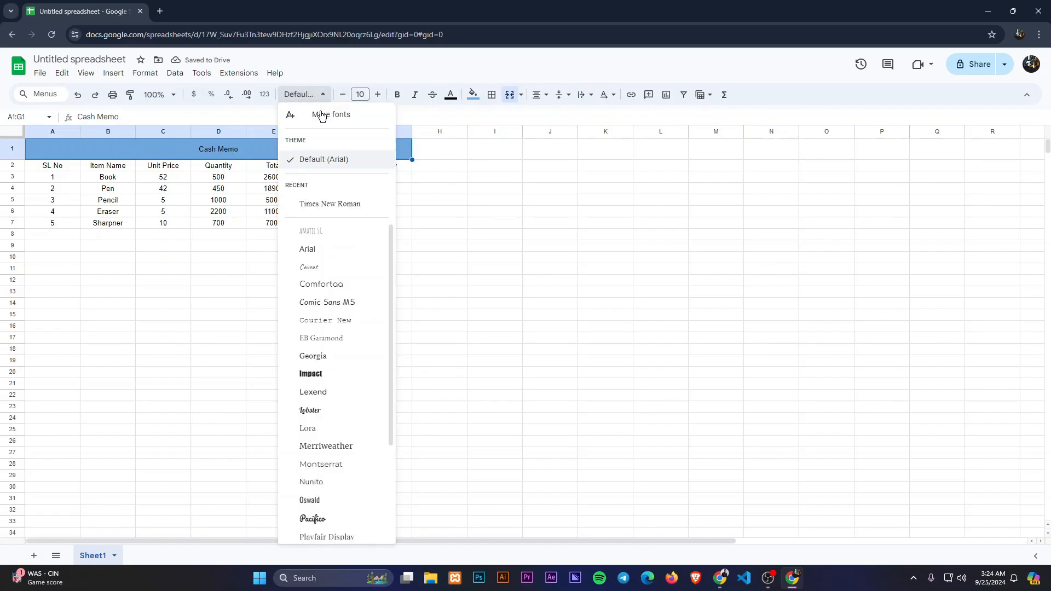
click(327, 202)
click(377, 94)
click(377, 95)
click(377, 95)
click(378, 95)
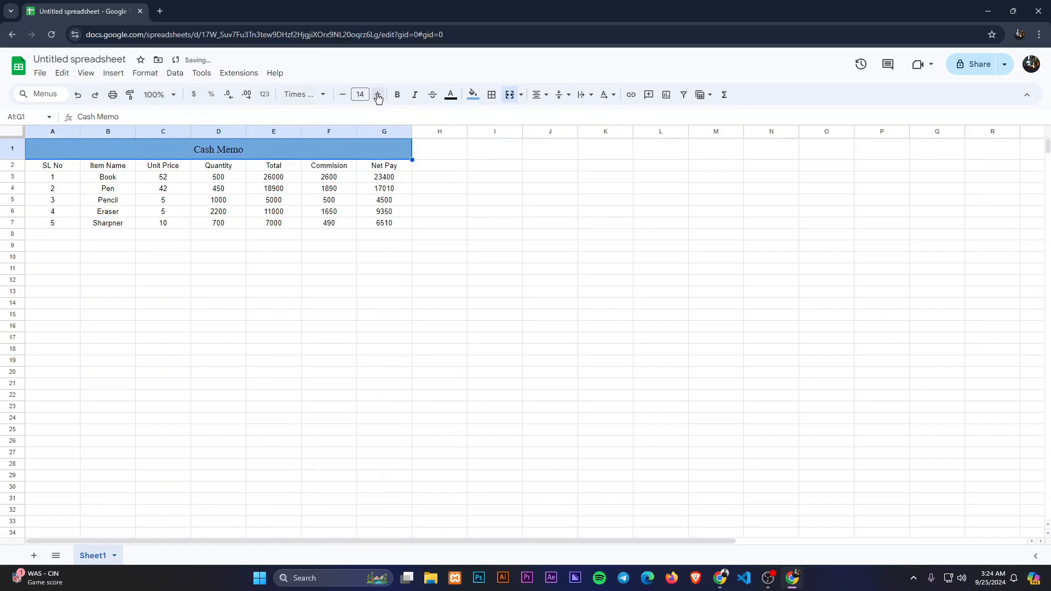
click(378, 95)
click(378, 95)
click(378, 95)
click(378, 95)
click(378, 95)
click(377, 95)
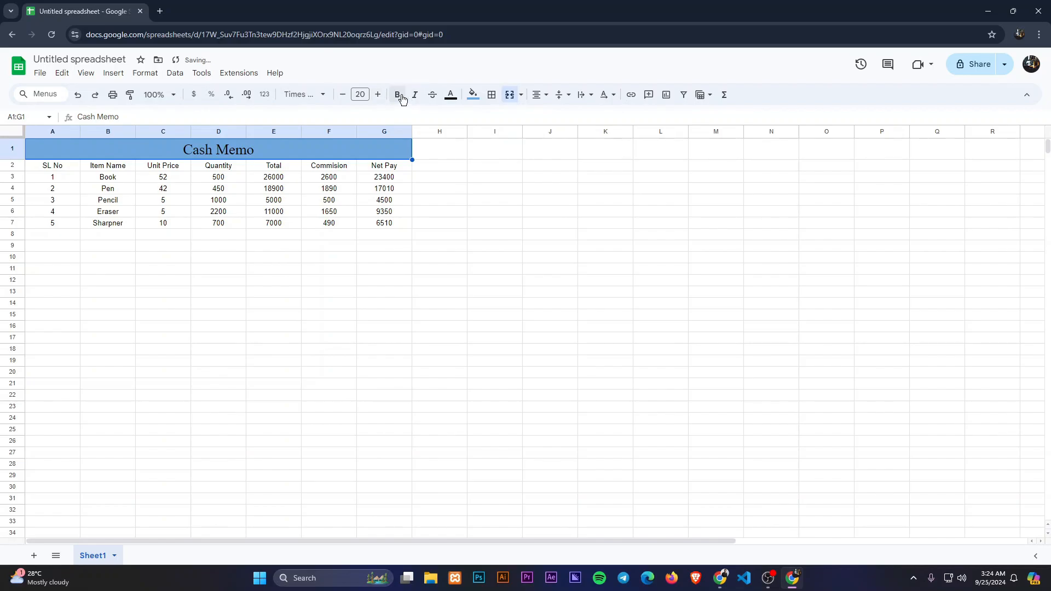
click(398, 95)
click(285, 271)
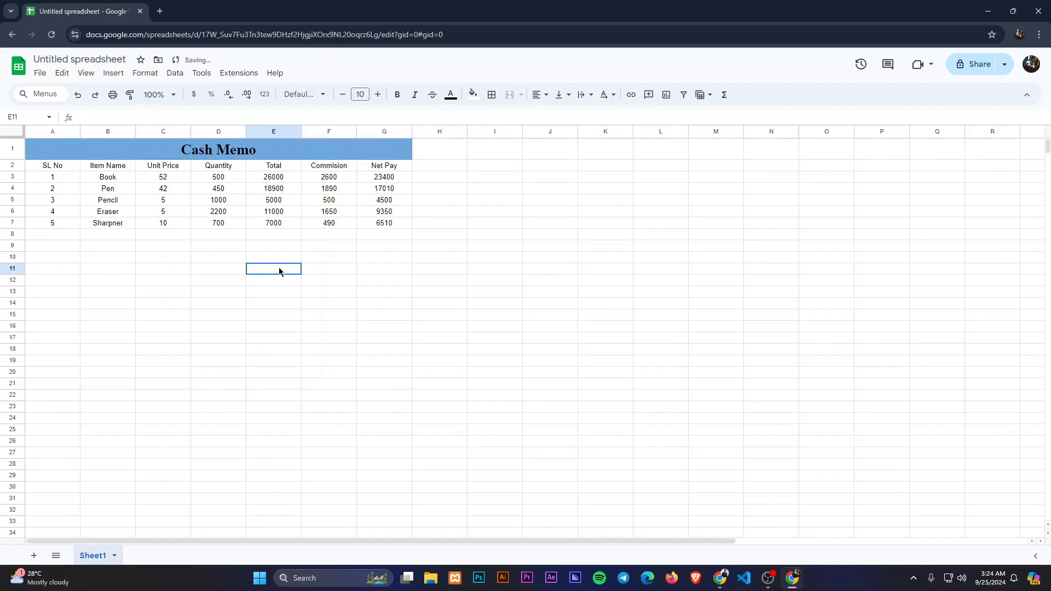
Step: Apply all borders to the whole table, A1:G7, including the title row
click(54, 152)
drag(55, 153, 65, 223)
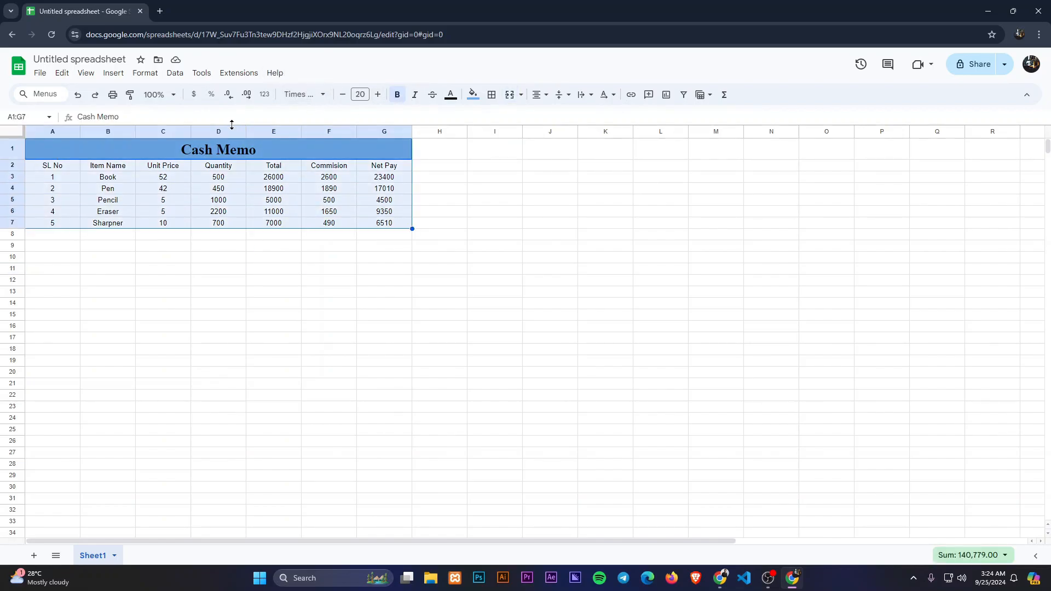
click(492, 95)
click(497, 119)
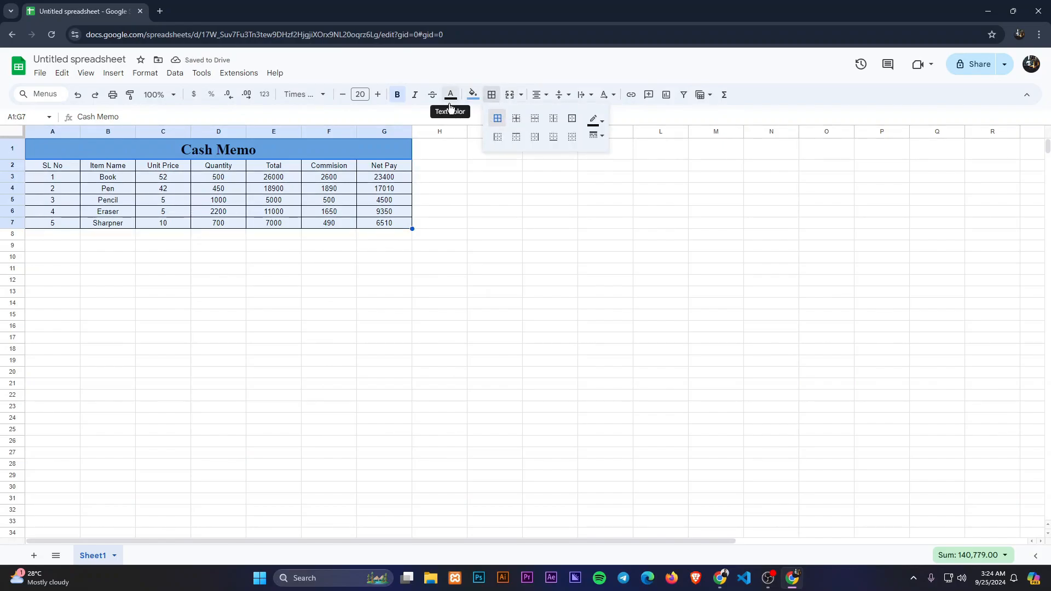
click(435, 223)
click(226, 272)
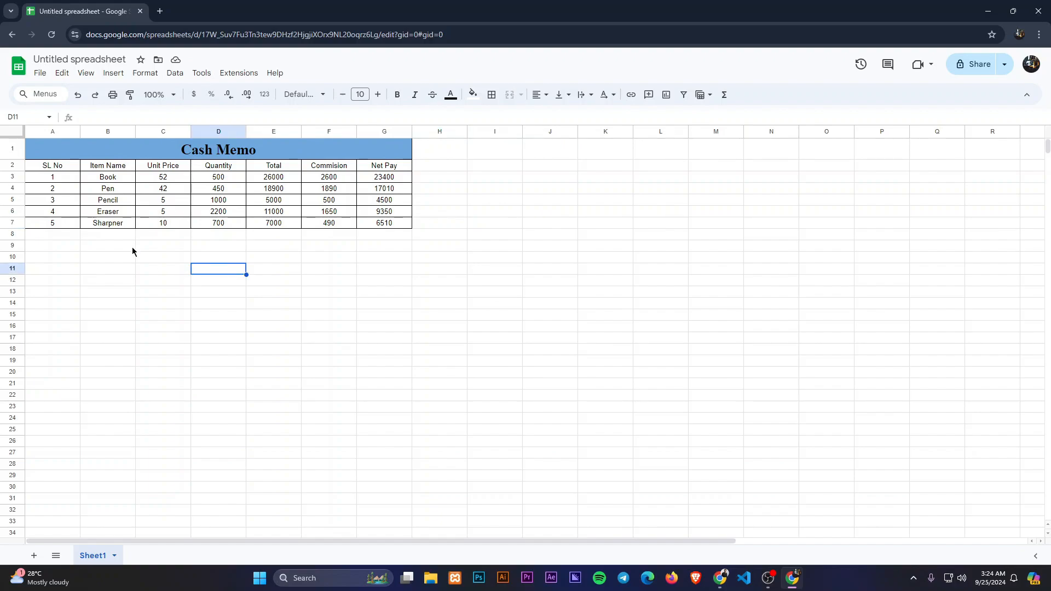
click(65, 248)
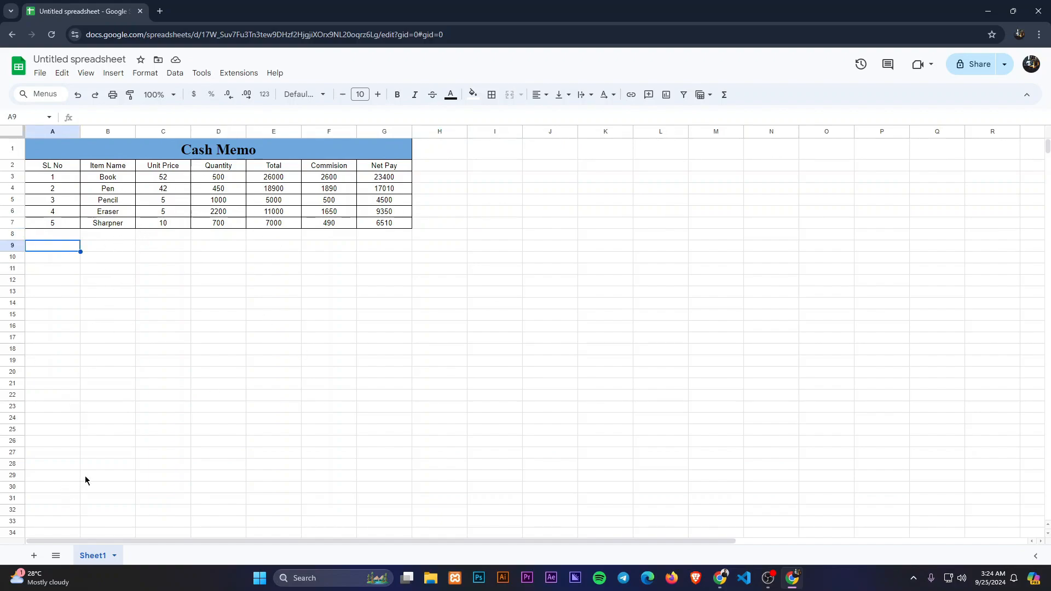
Step: Add two new blank sheets to the spreadsheet and delete both of them
click(33, 556)
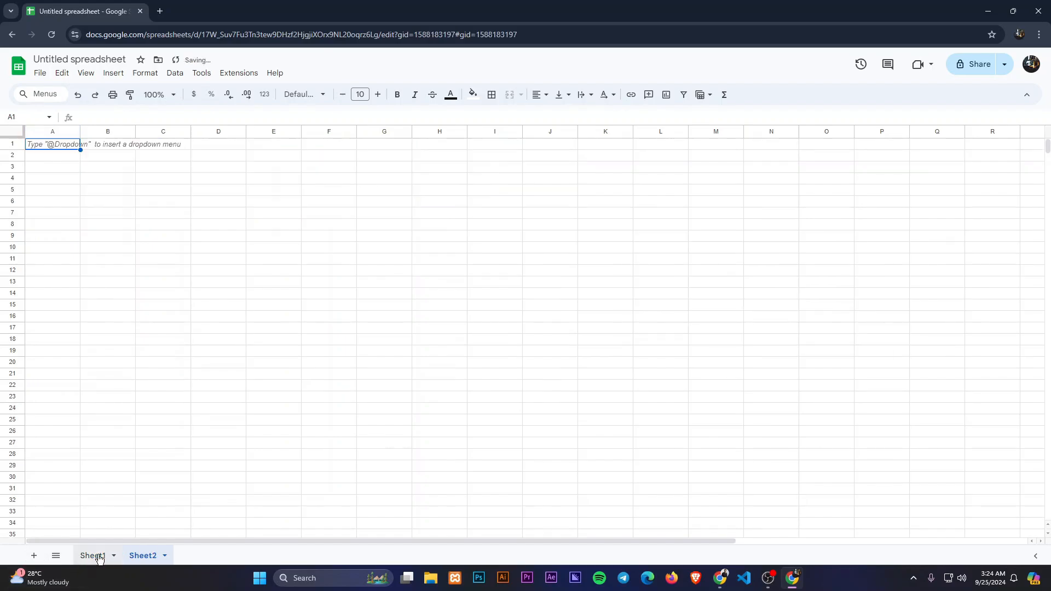
click(34, 555)
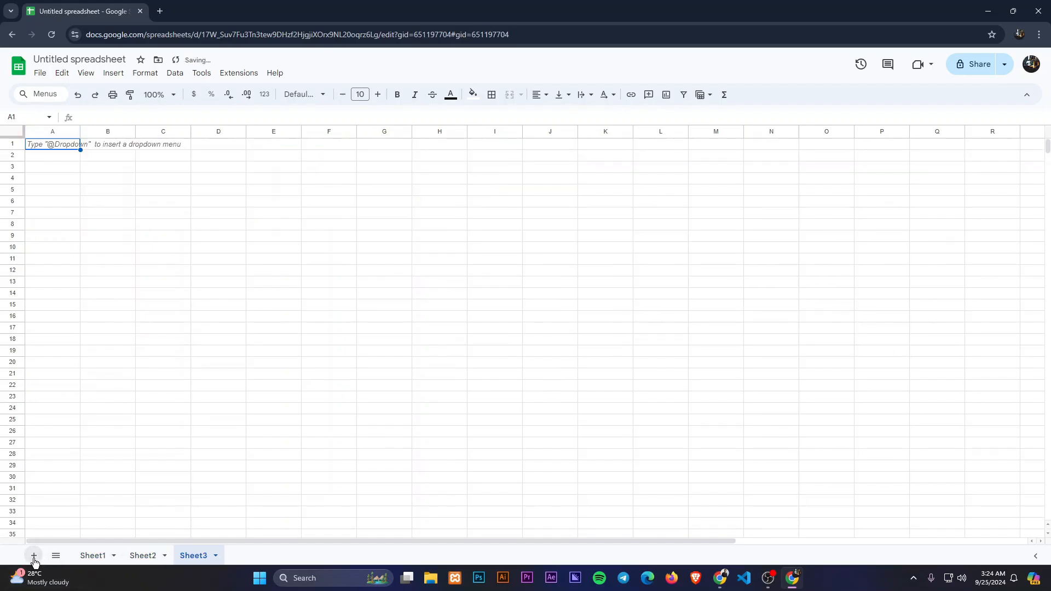
right_click(143, 556)
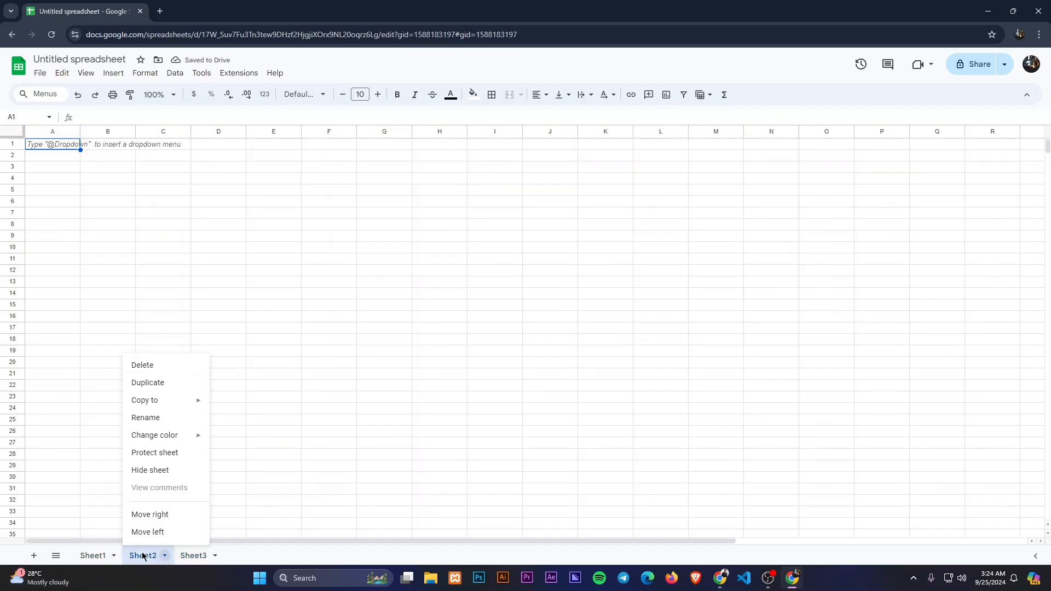
click(153, 372)
click(645, 330)
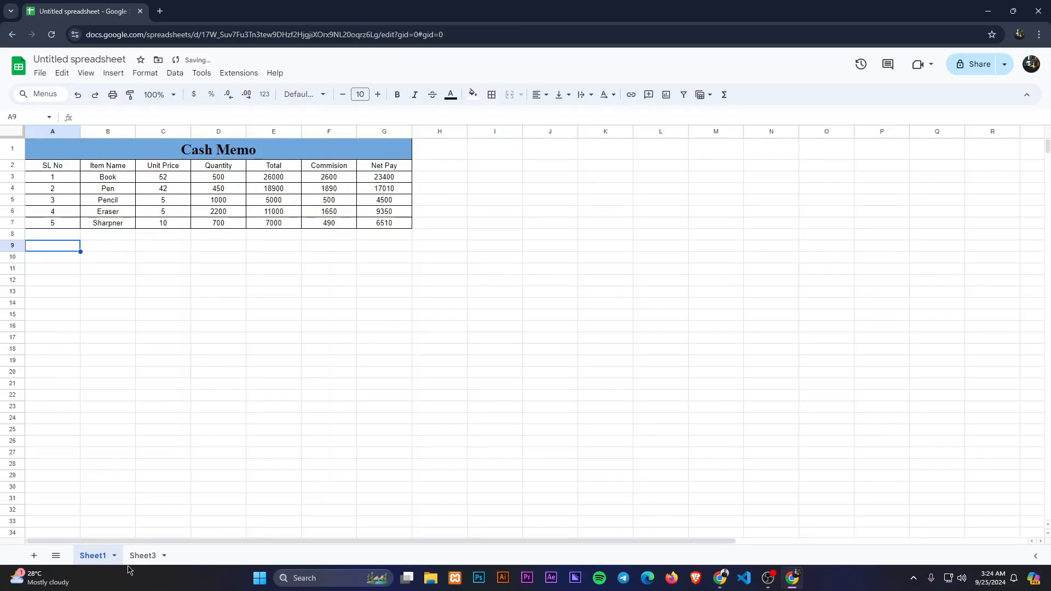
right_click(140, 556)
click(168, 363)
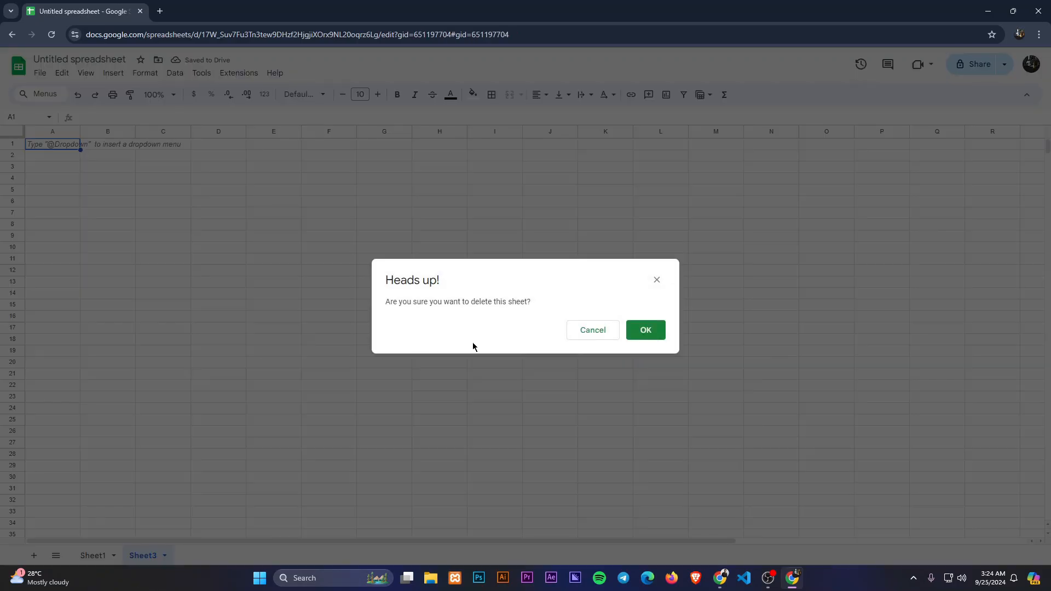
click(645, 330)
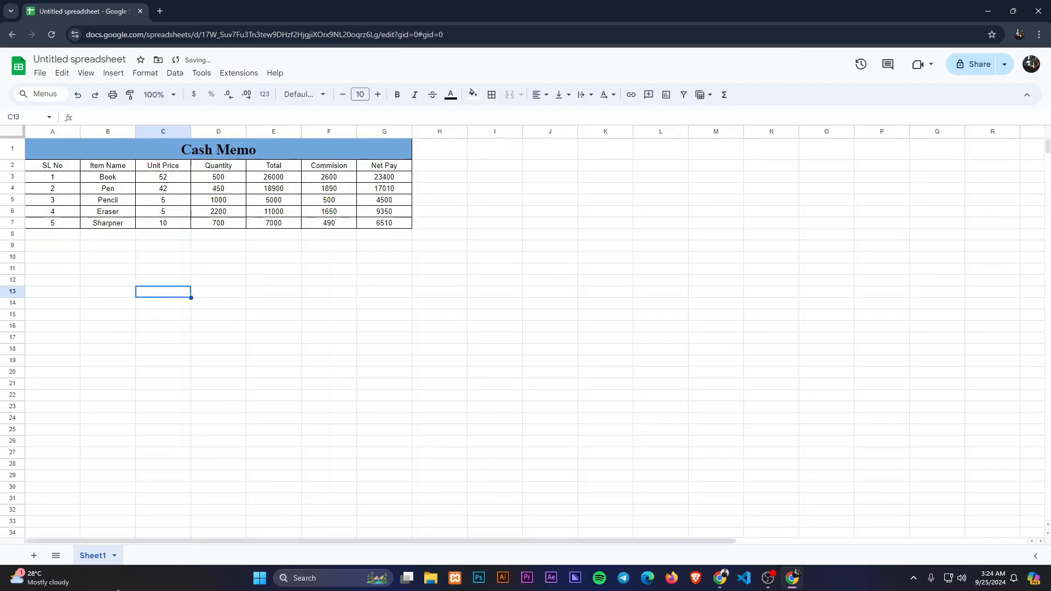
Step: Duplicate Sheet1, compare the copy with the original, and return to Sheet1
right_click(93, 556)
click(105, 379)
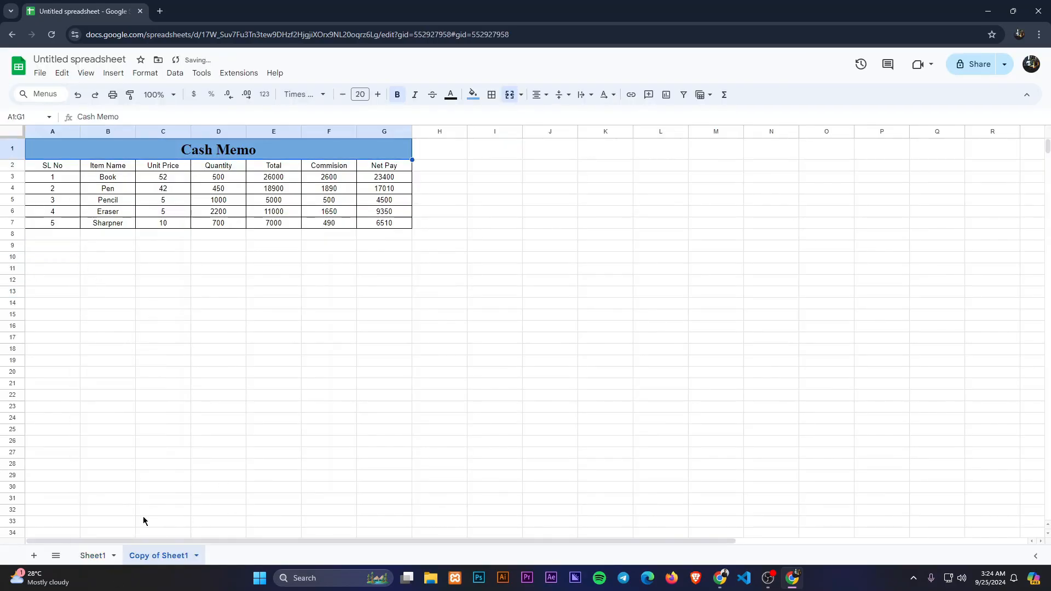
click(93, 556)
click(159, 556)
click(93, 555)
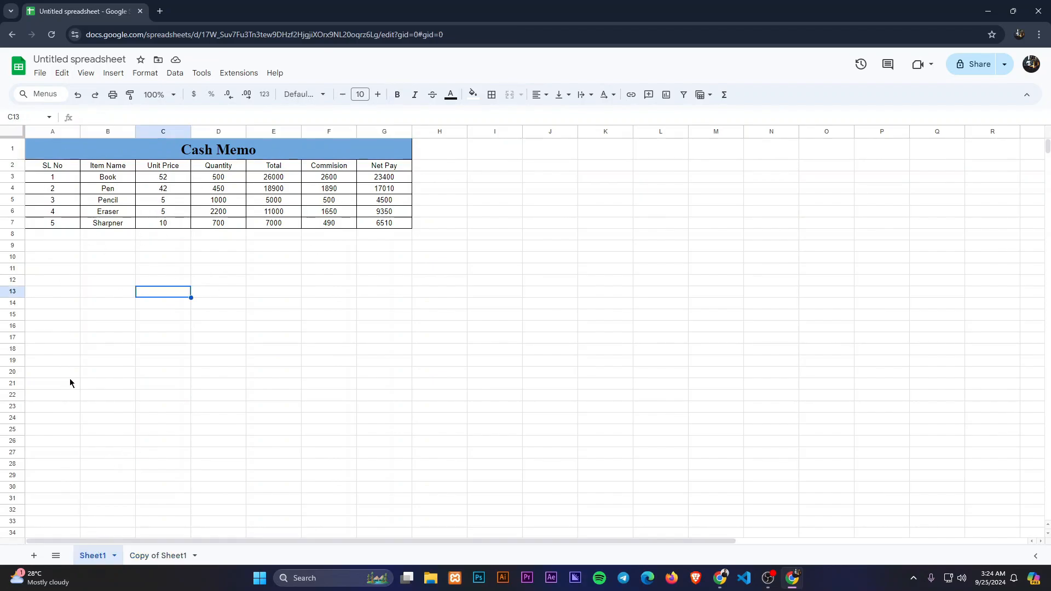
click(71, 375)
click(328, 292)
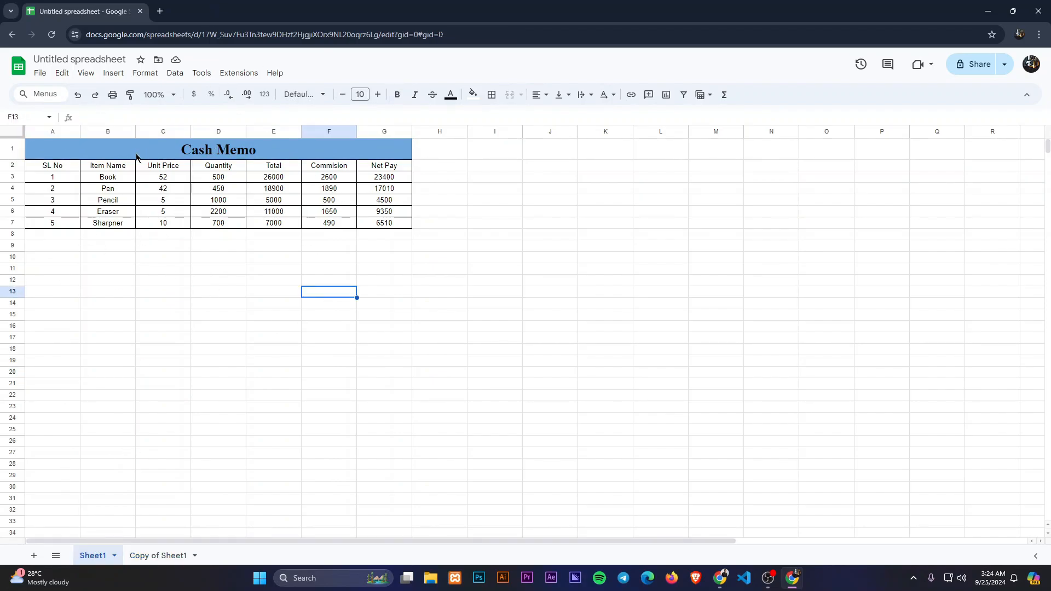
Step: Insert one row below the Sharpner row, row 7, in Sheet1
click(114, 73)
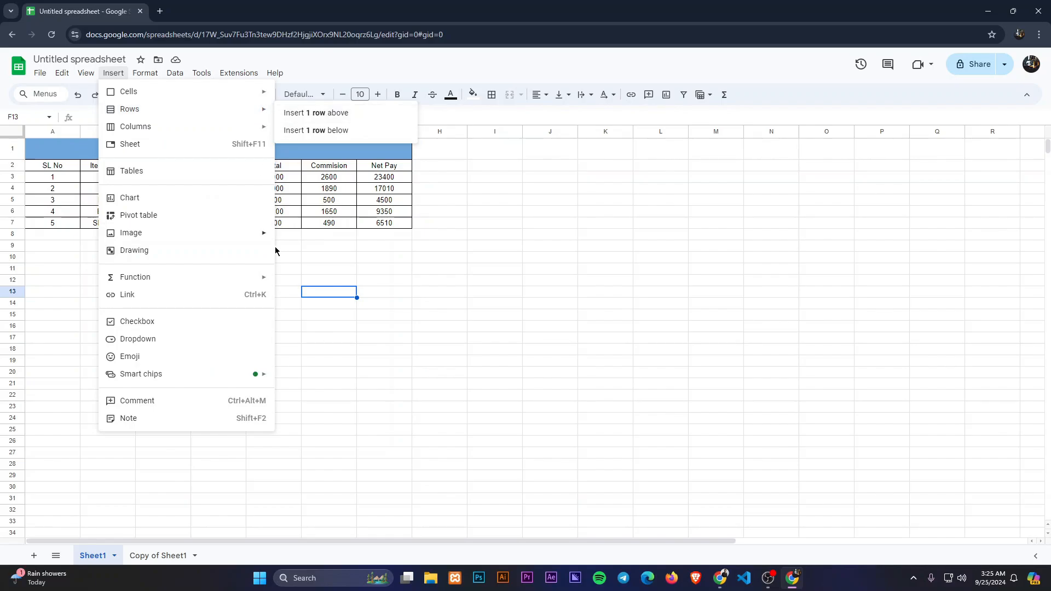
click(329, 281)
click(37, 233)
click(38, 222)
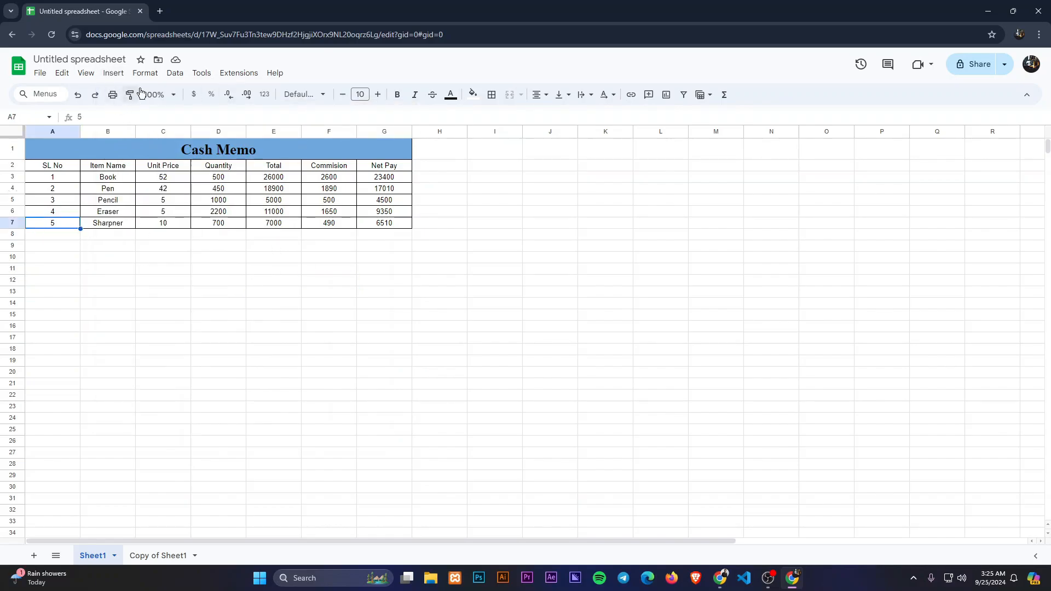
click(112, 72)
mouse_move(143, 110)
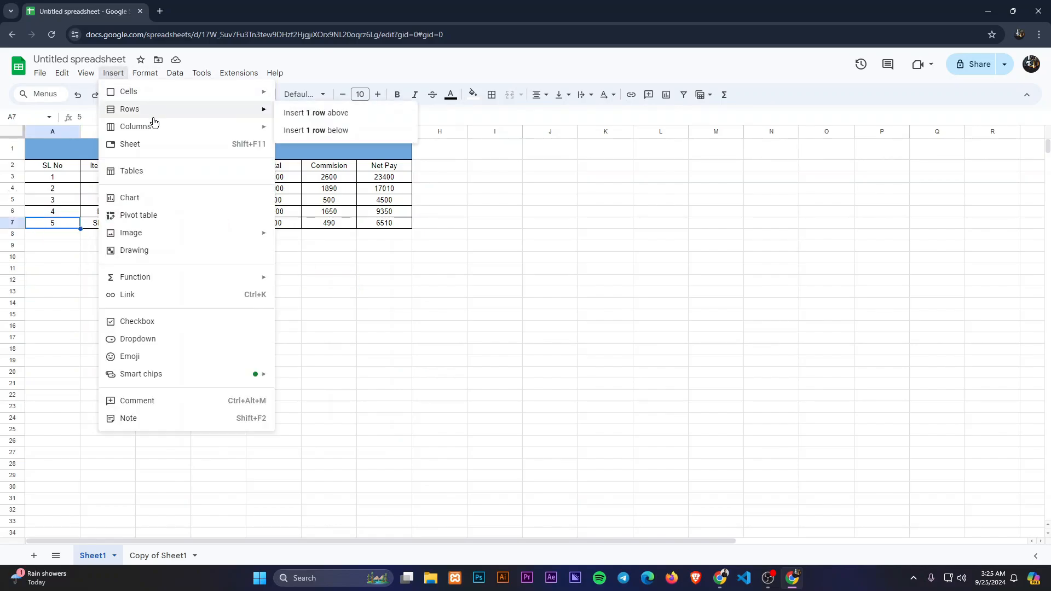
click(299, 137)
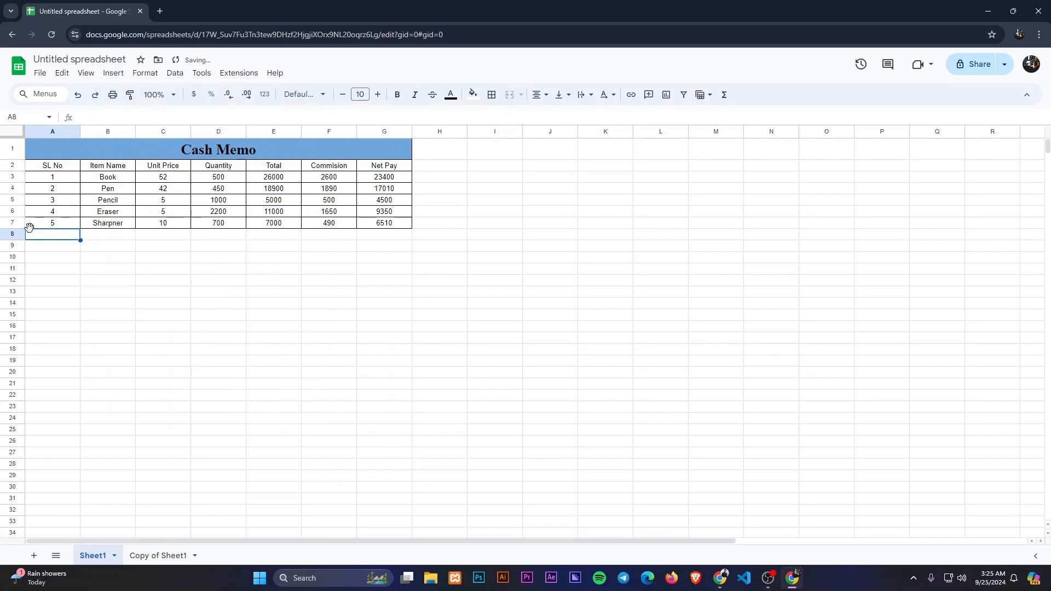
Step: Insert one blank row below the Pencil row and delete that row again
click(44, 203)
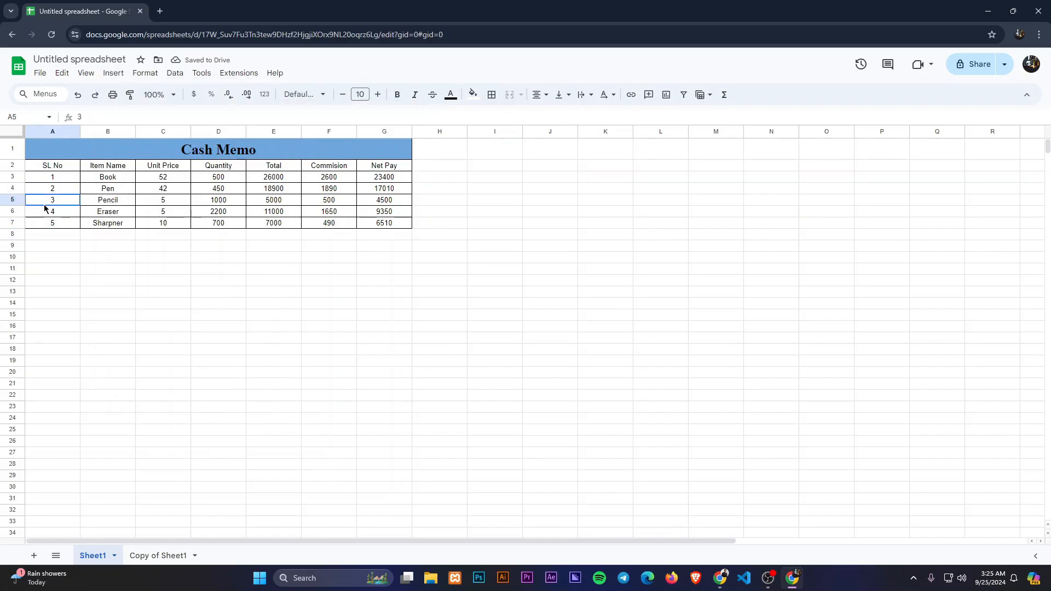
click(113, 72)
mouse_move(159, 109)
click(294, 132)
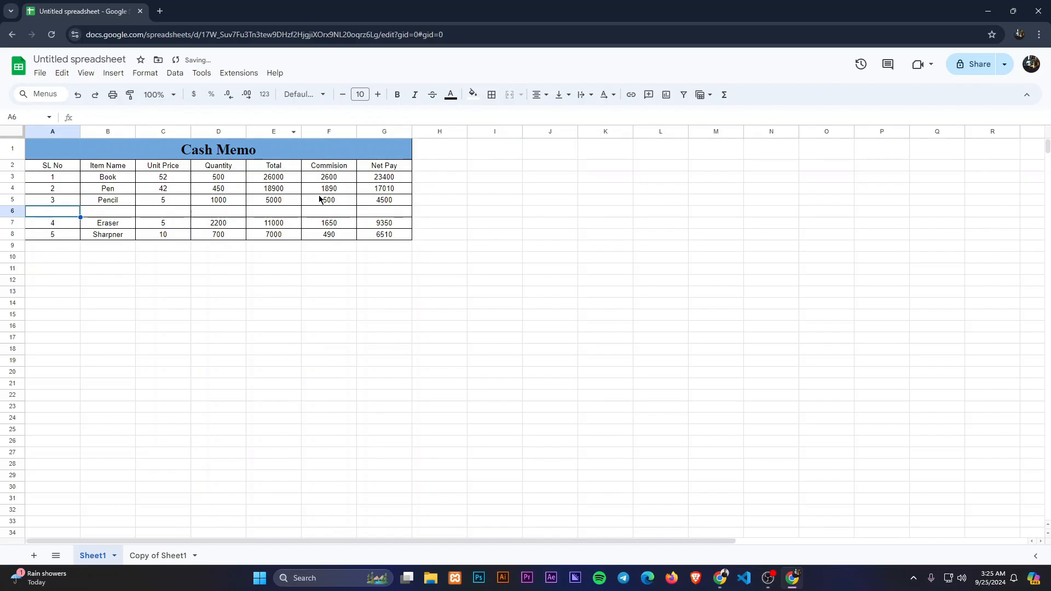
right_click(12, 211)
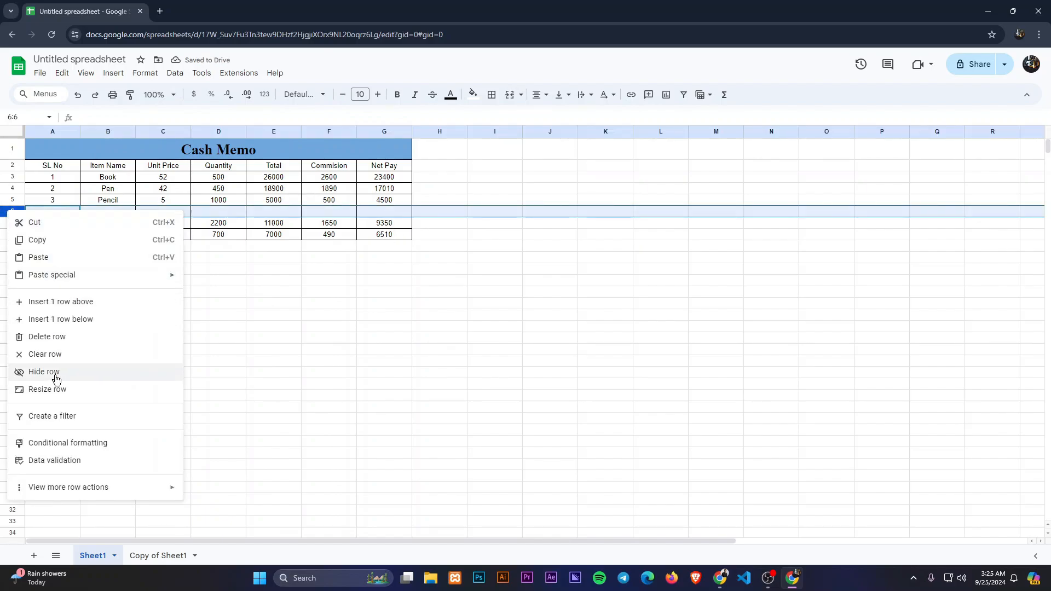
click(47, 344)
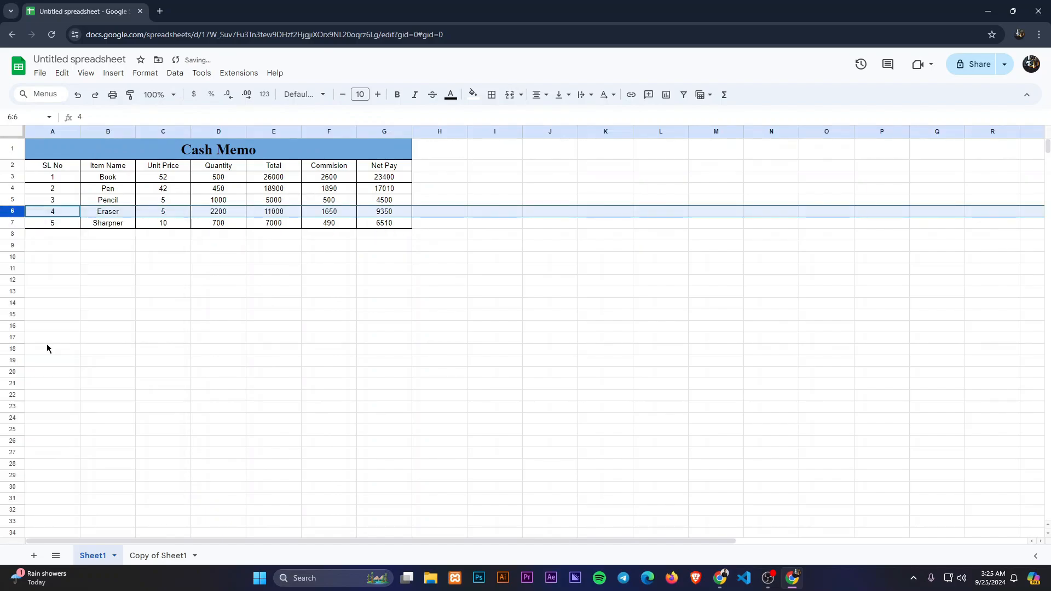
Step: Insert a new blank sheet directly after Sheet1
click(41, 232)
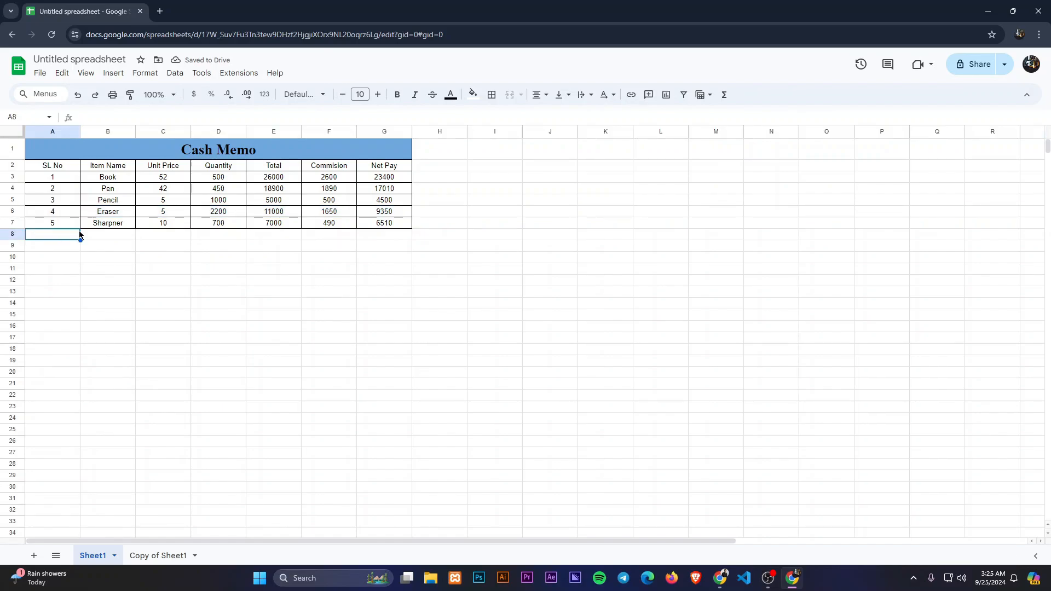
click(127, 76)
click(168, 142)
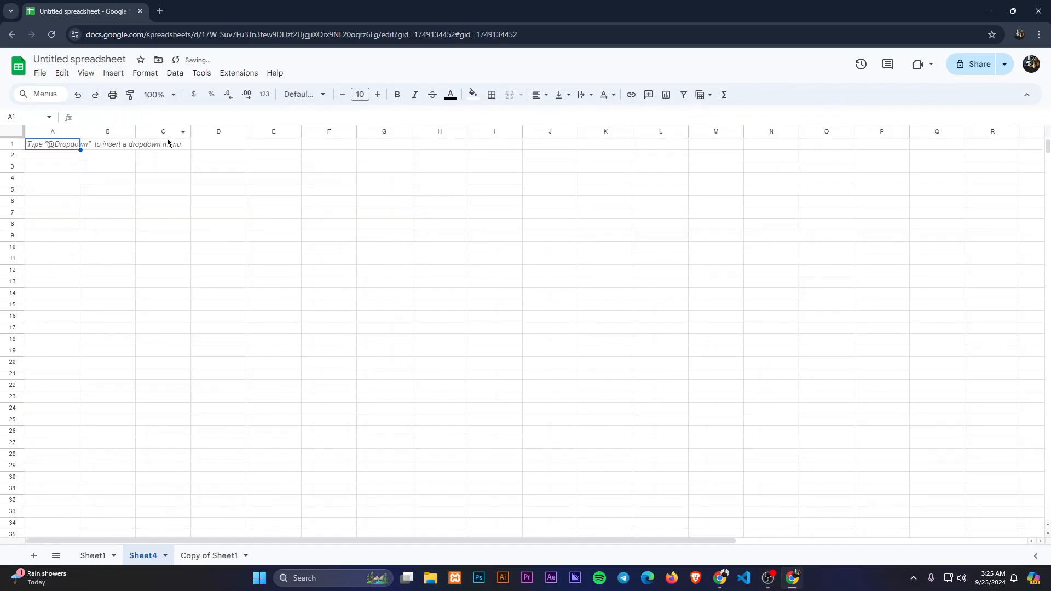
Step: Delete Sheet4 from the spreadsheet and confirm its removal
right_click(144, 557)
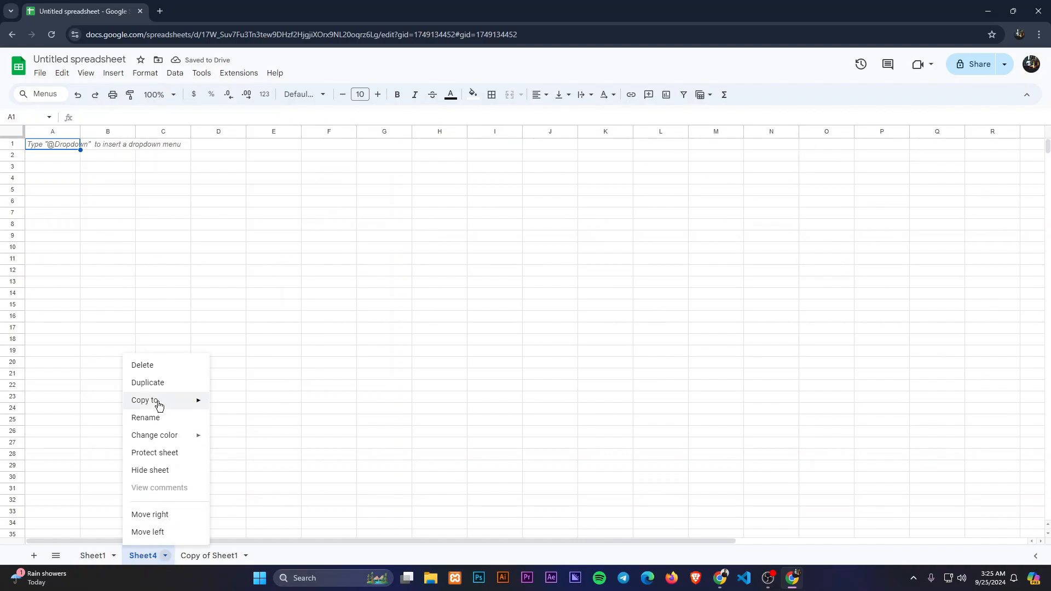
click(156, 366)
click(645, 330)
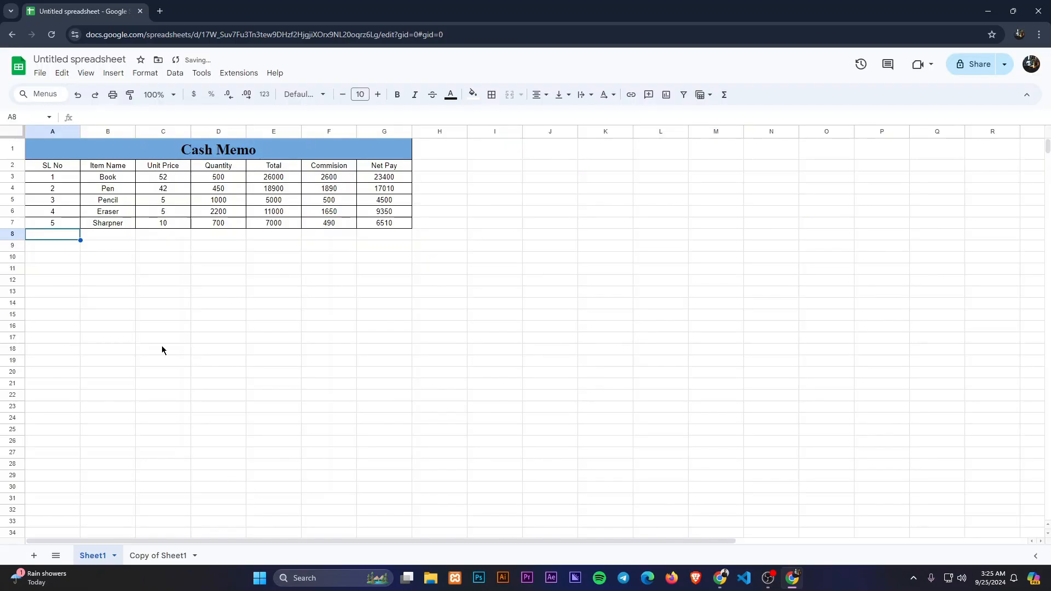
Step: Delete all cell contents in A1:H7 on Copy of Sheet1
click(113, 73)
mouse_move(166, 276)
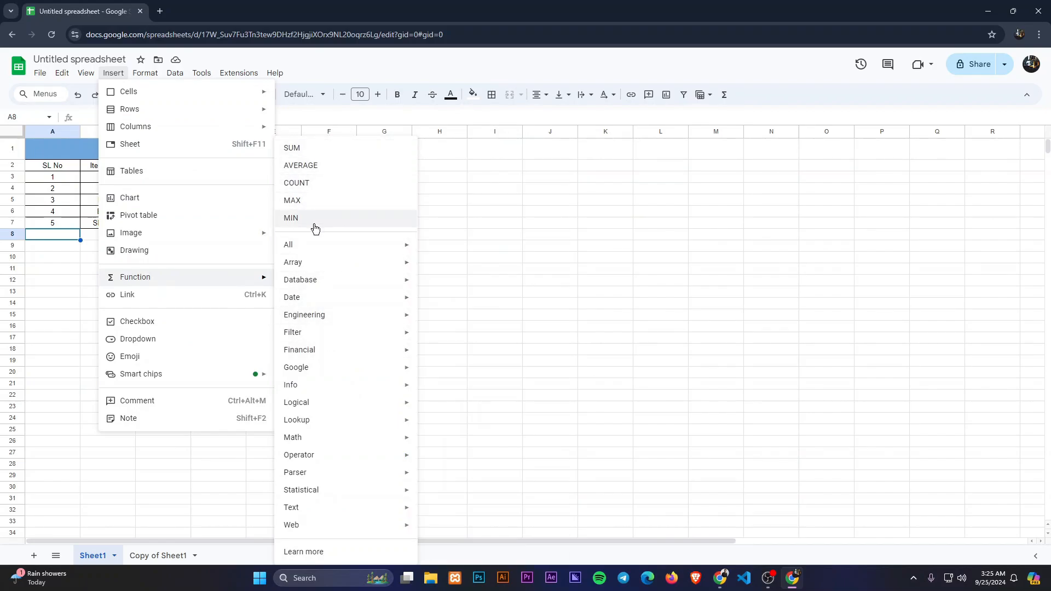
click(156, 555)
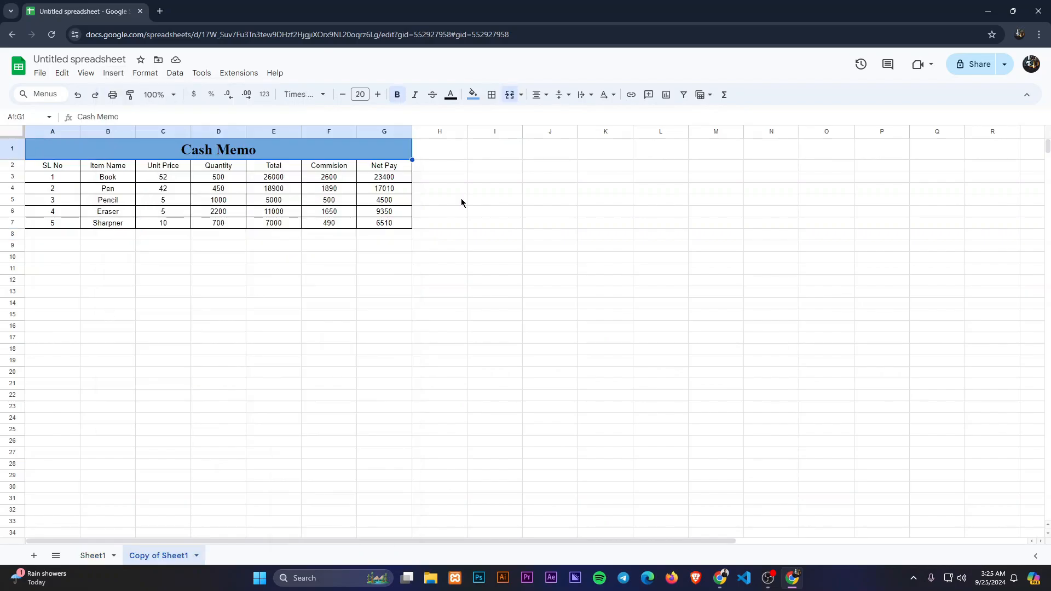
drag(433, 222, 54, 153)
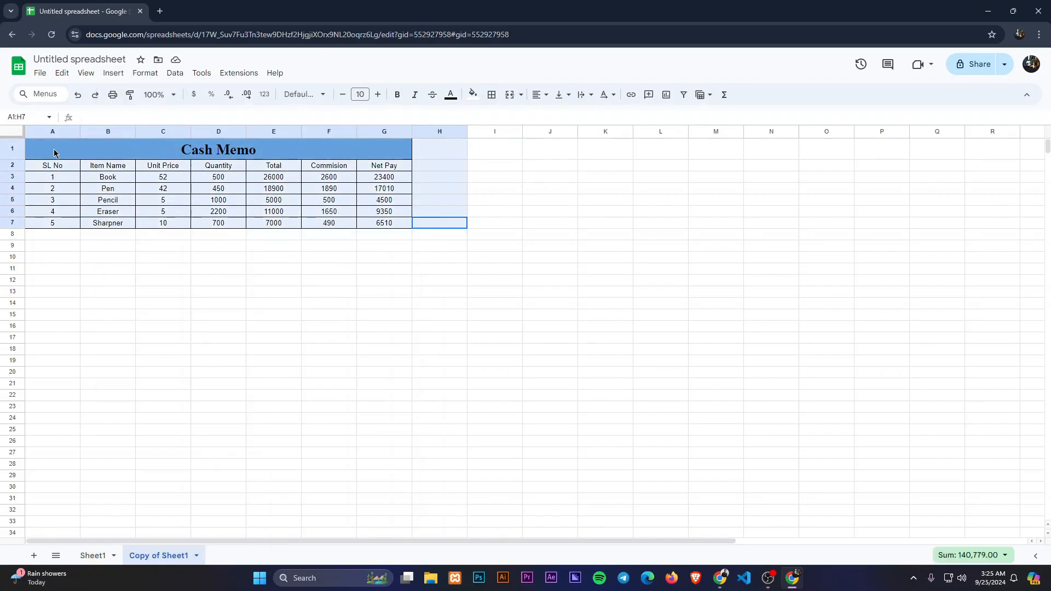
key(Delete)
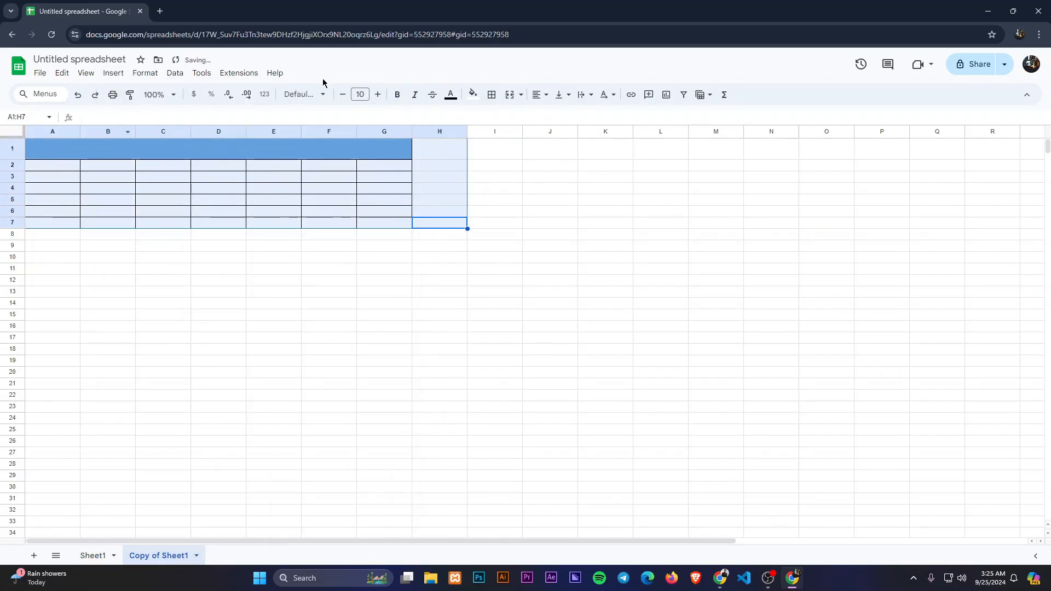
Step: Reset the fill color and remove all borders from A1:H7 on Copy of Sheet1
click(474, 95)
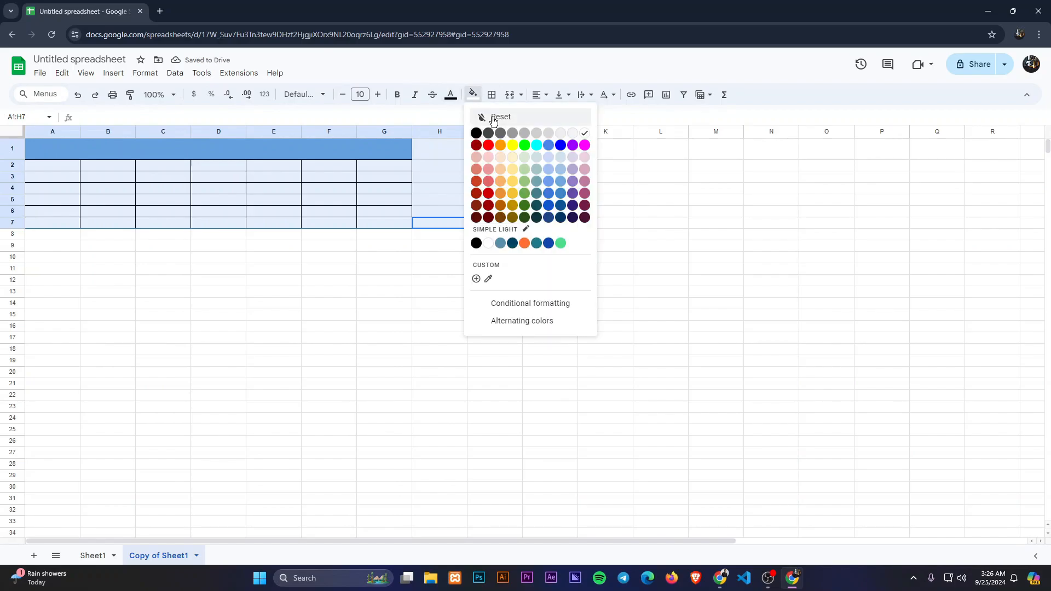
click(491, 116)
click(492, 95)
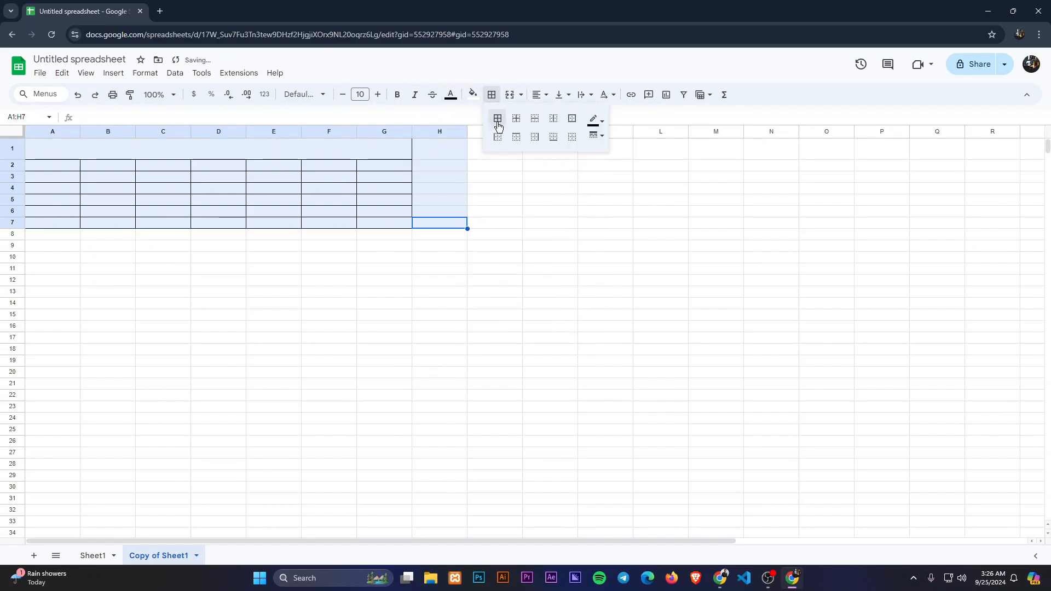
click(573, 137)
click(386, 248)
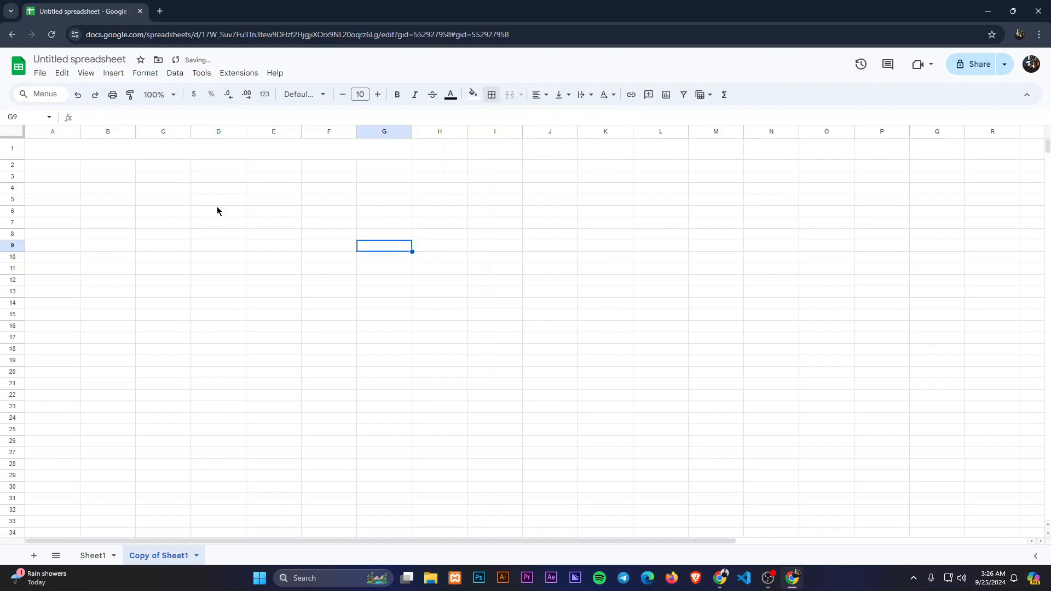
Step: Unmerge the former title cell in row 1 and reduce row 1 to about the height of the other rows
click(82, 152)
click(506, 95)
click(340, 234)
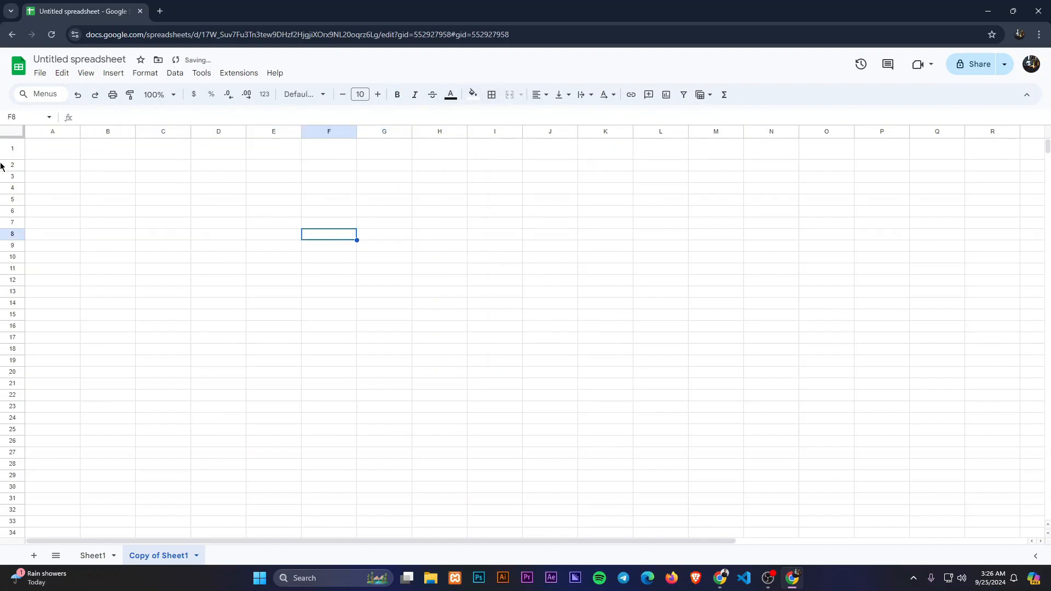
drag(12, 161, 12, 144)
Step: Enter 13 in A1 and format it in Default (Arial), size 12, without bold
click(34, 143)
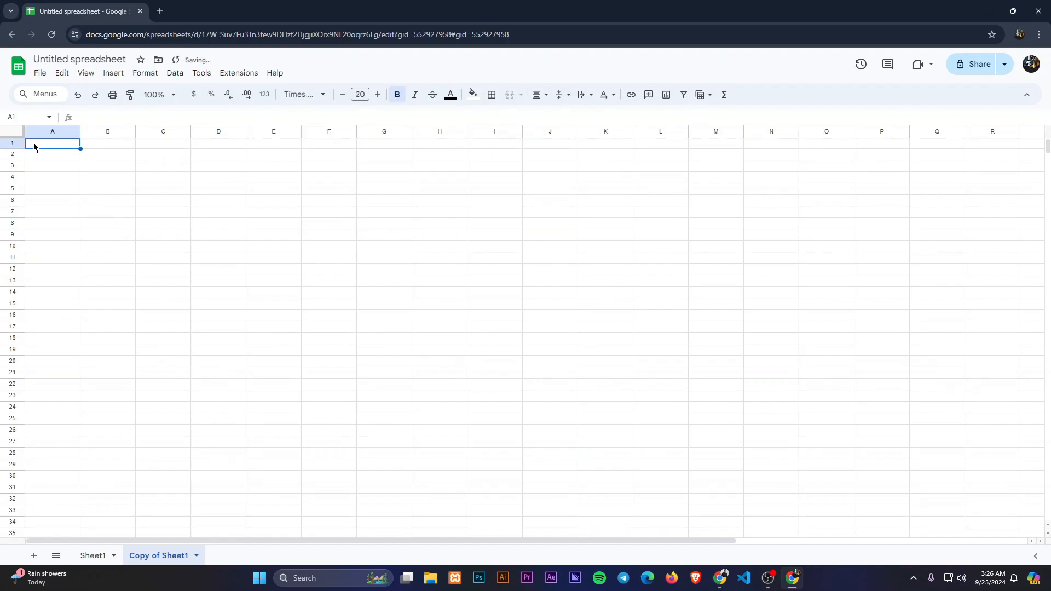
text(13)
key(Return)
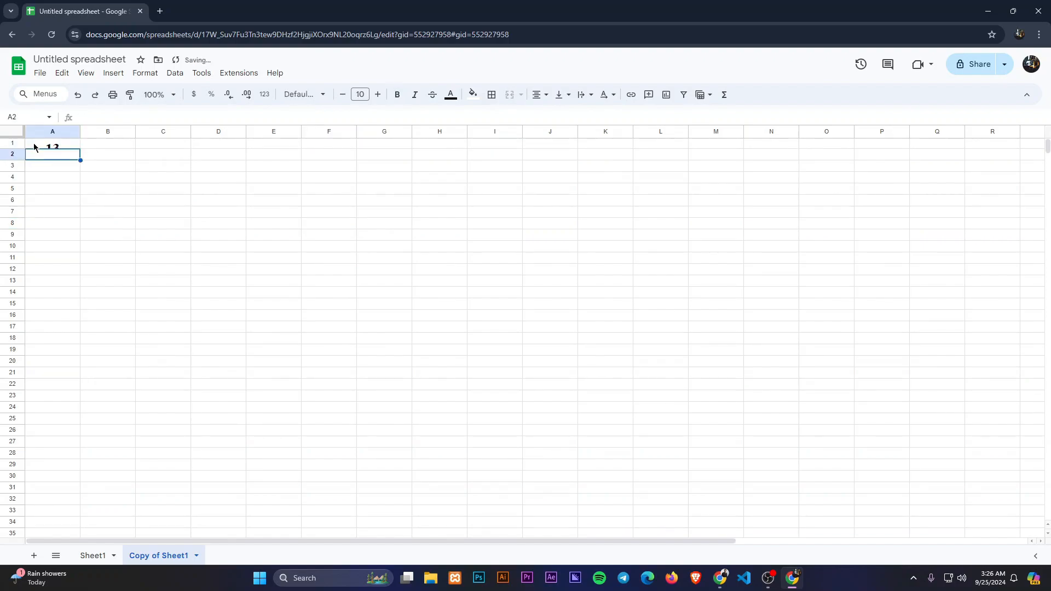
click(34, 146)
click(321, 94)
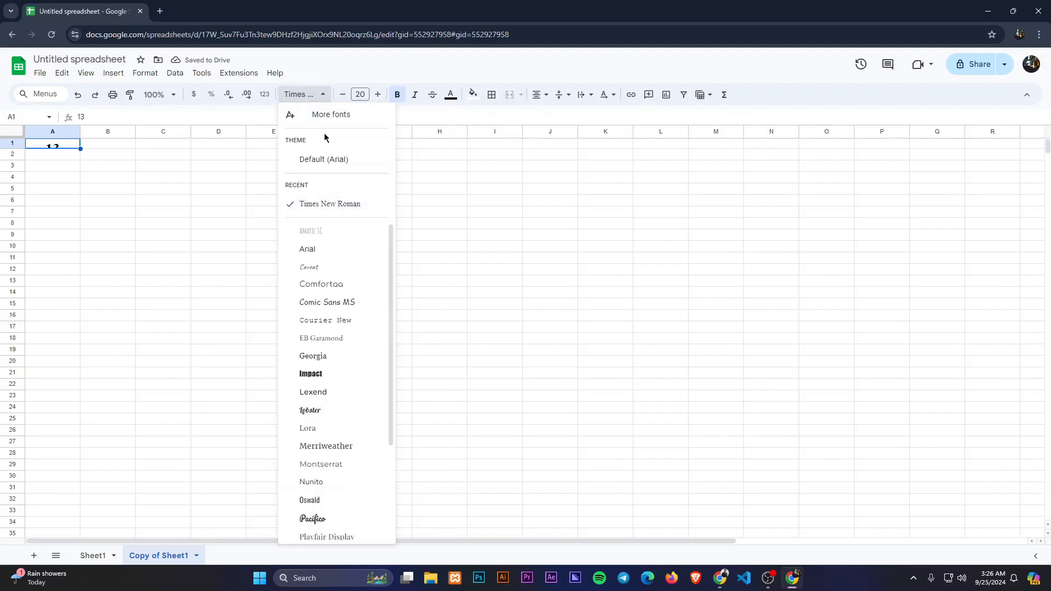
click(324, 160)
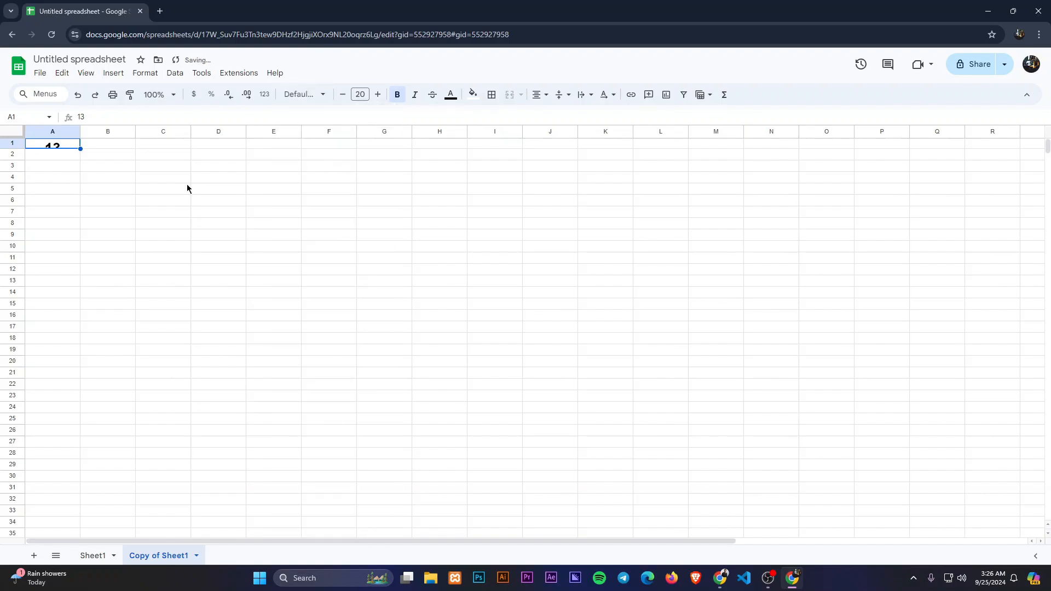
click(343, 94)
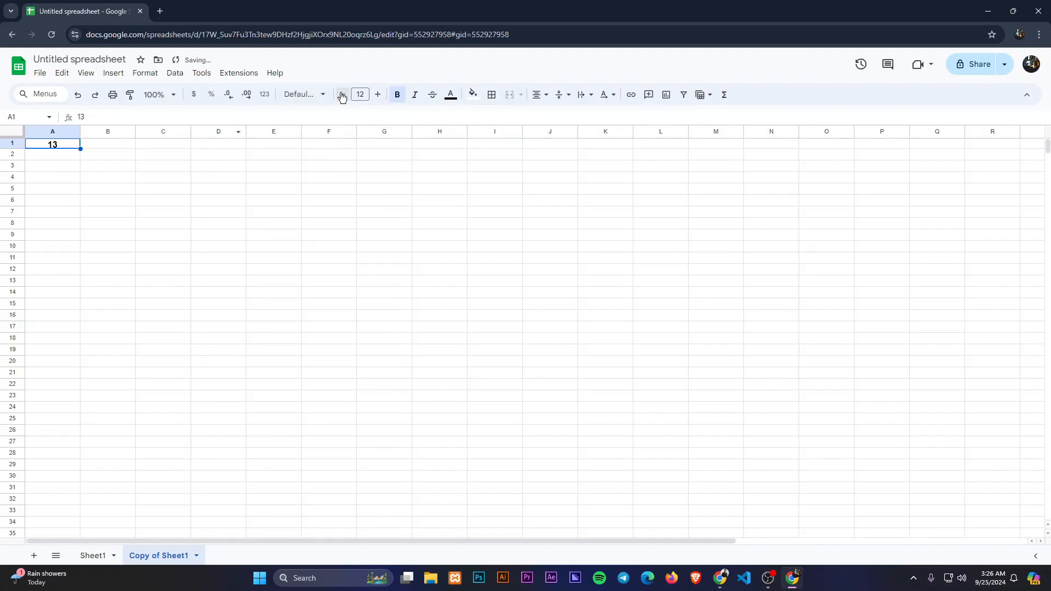
click(398, 94)
click(108, 156)
Step: Enter the numbers 45, 45, 85 and 95 in cells A2 to A5
drag(52, 145, 61, 204)
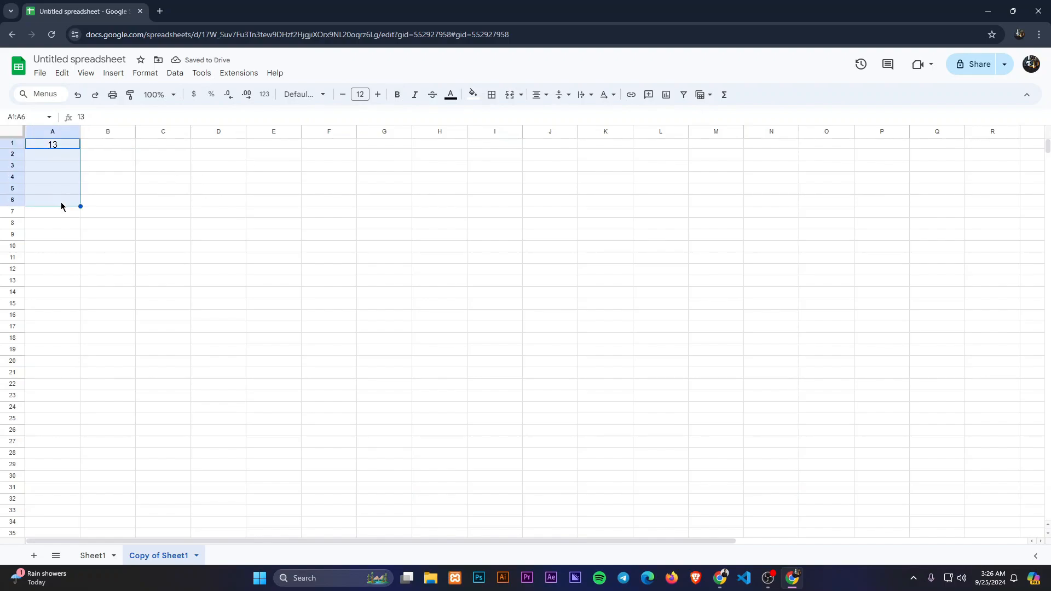
click(46, 155)
text(45)
key(Return)
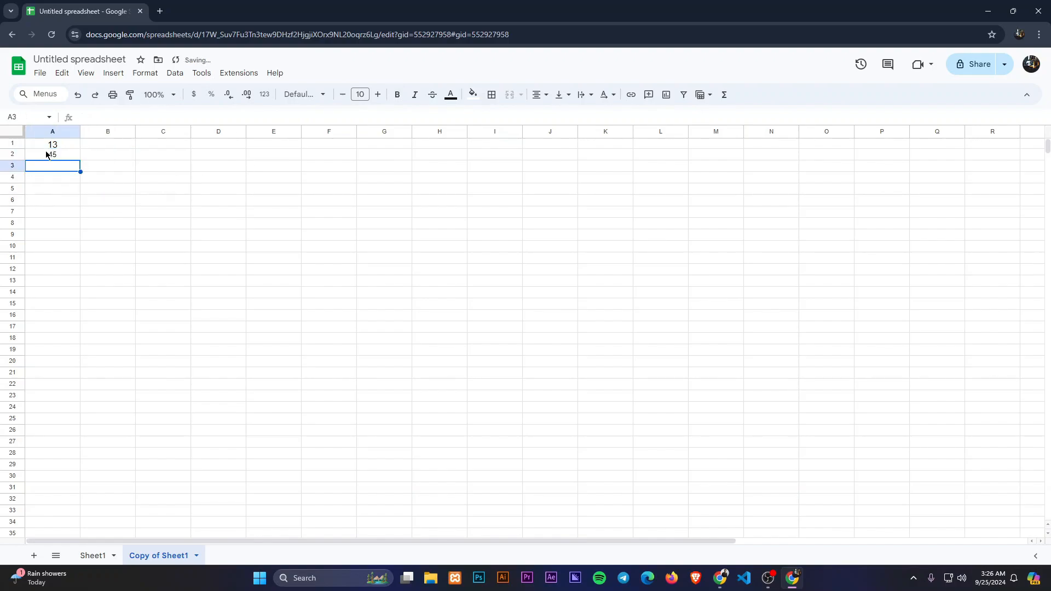
text(45)
key(Return)
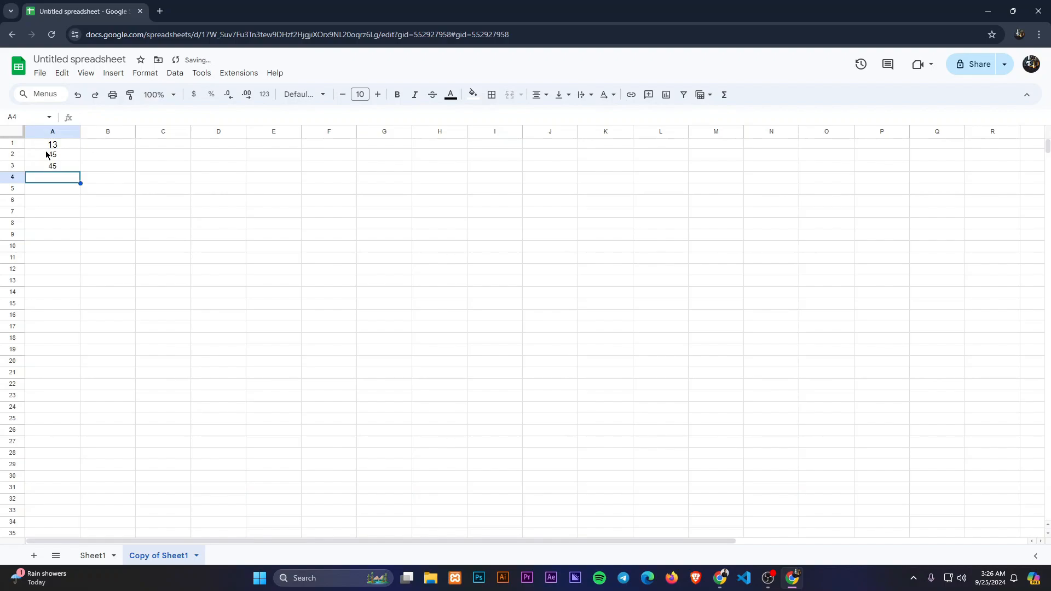
text(85)
key(Return)
text(95)
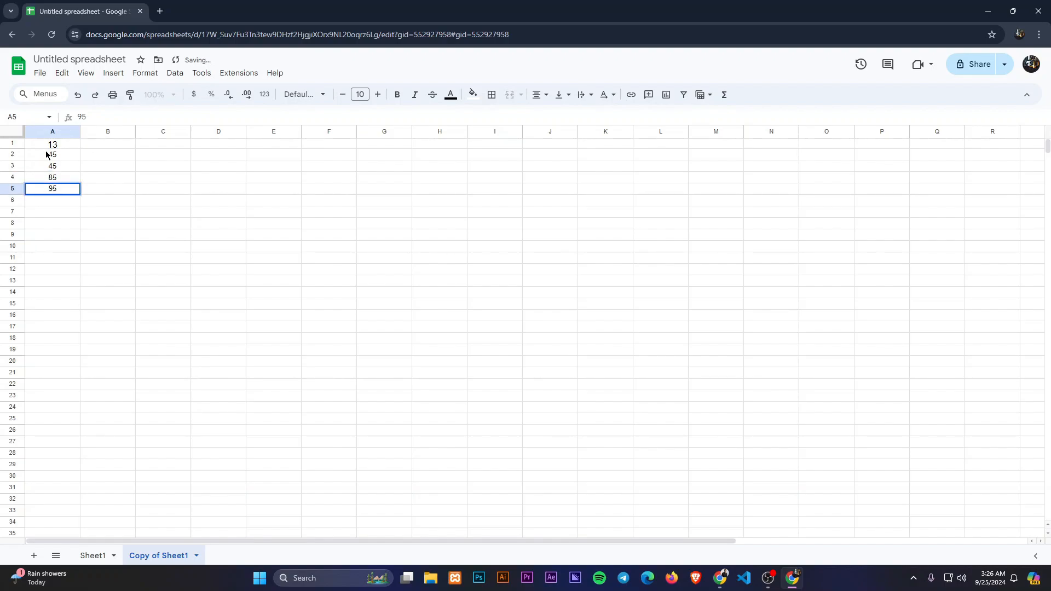
key(Return)
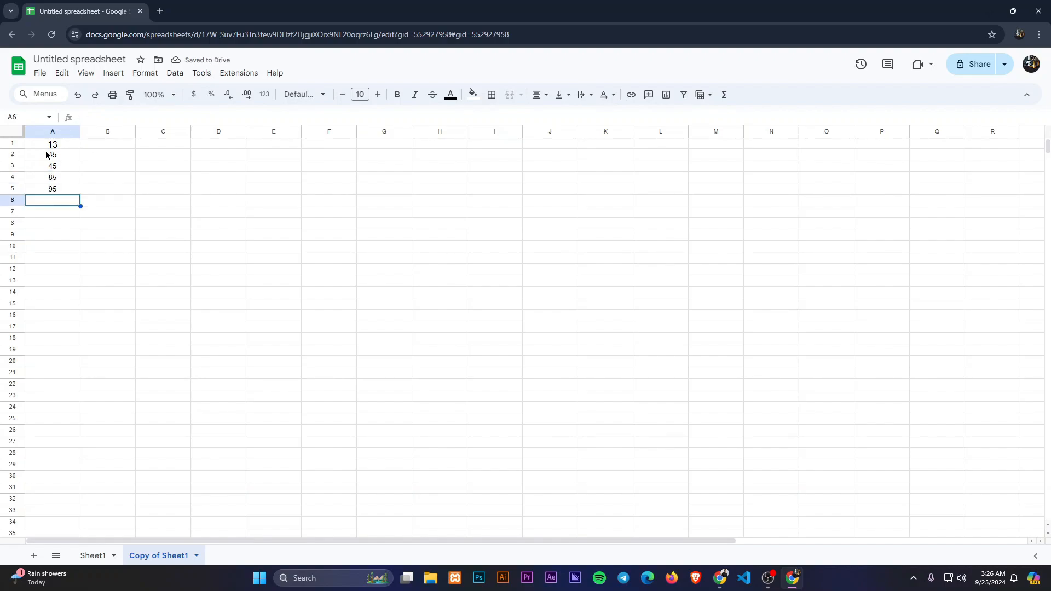
Step: Add up A1:A5 with a SUM formula in A6 and examine the formula
text(=)
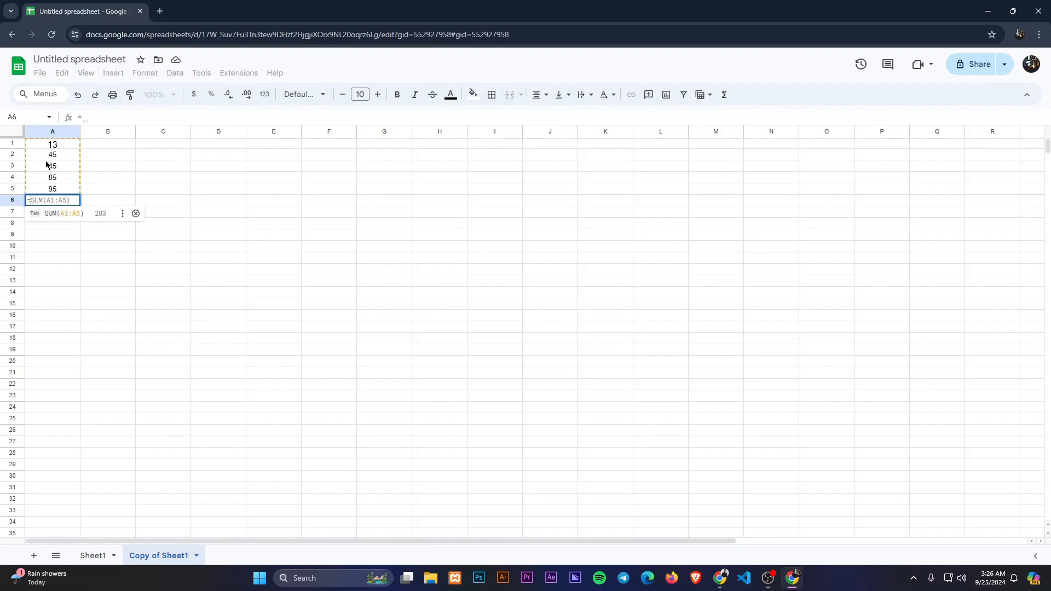
key(Tab)
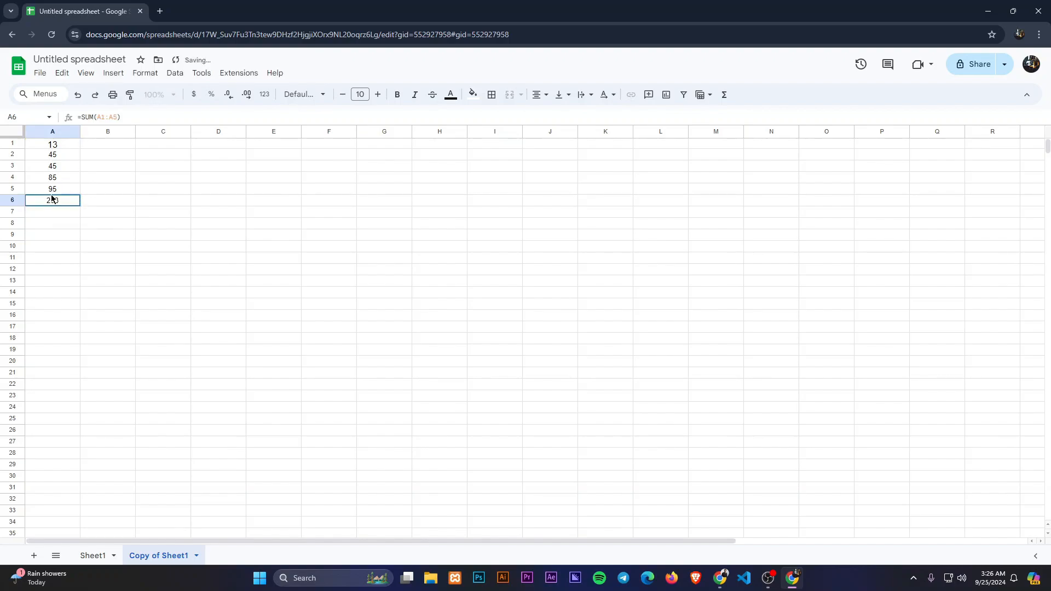
click(102, 115)
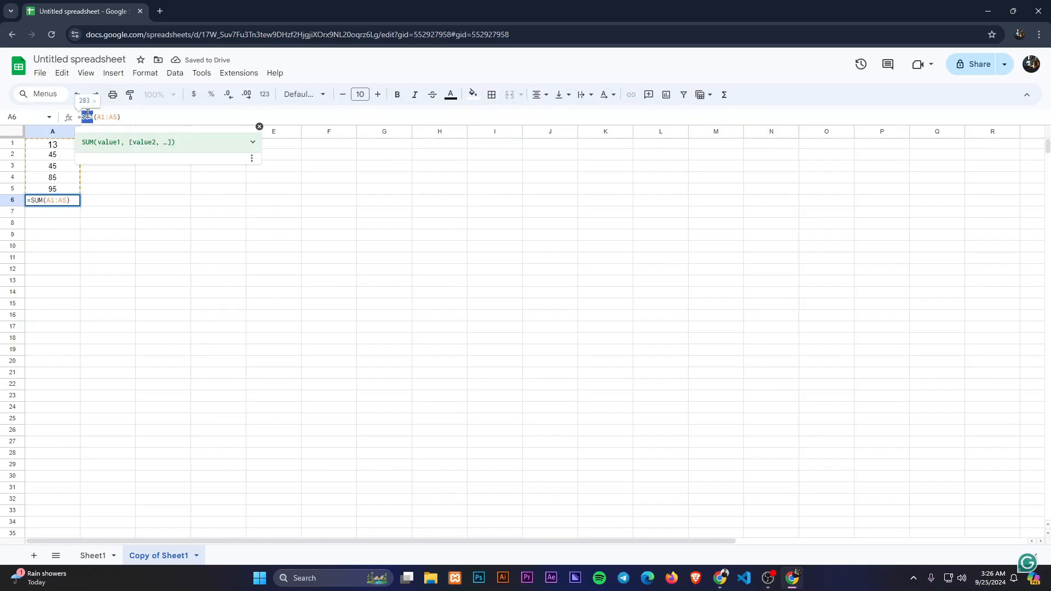
Step: Replace the formula in A6 with the AVERAGE function over A1:A5
click(112, 73)
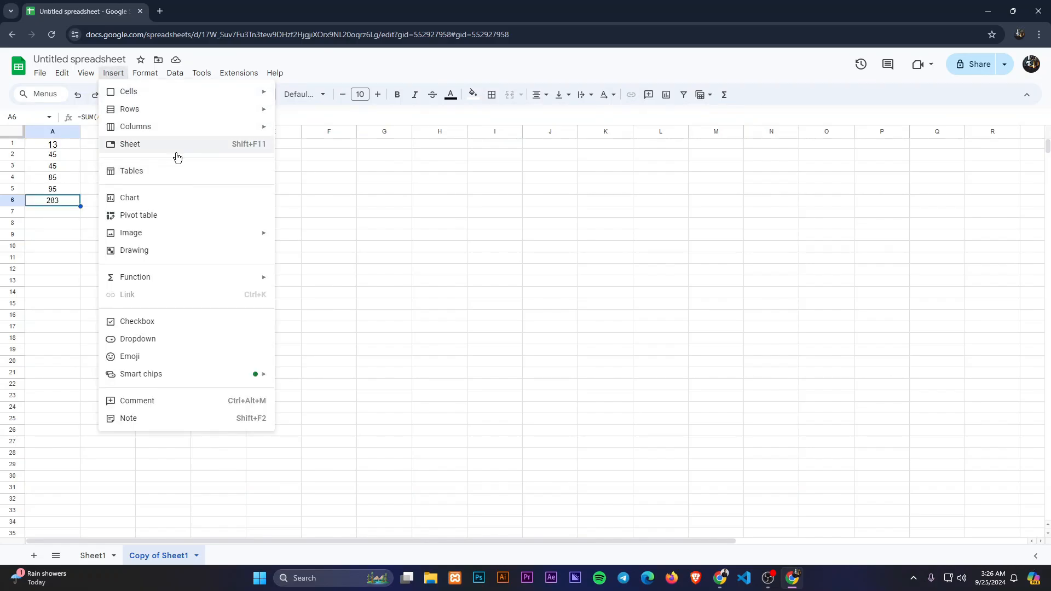
mouse_move(194, 276)
click(352, 162)
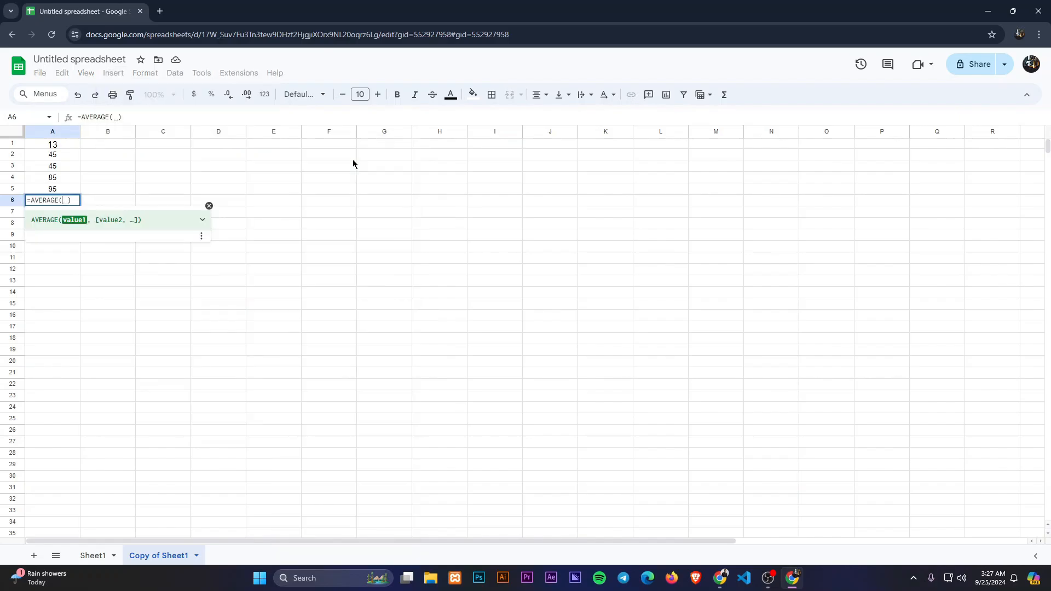
drag(62, 146, 68, 184)
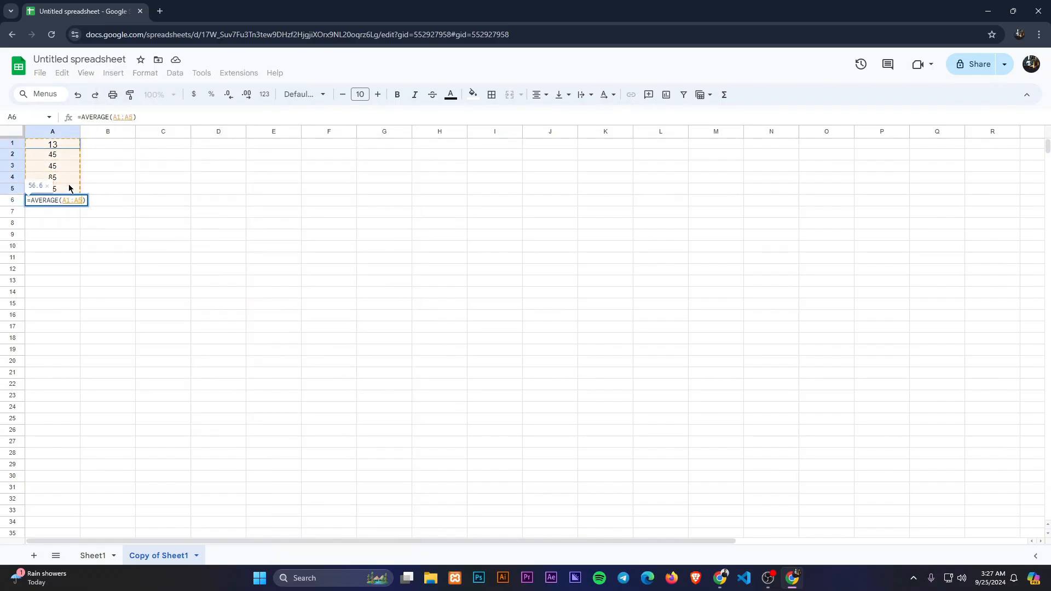
key(Return)
Step: Change the function in A6's formula to MIN, keeping the range A1:A5
click(68, 204)
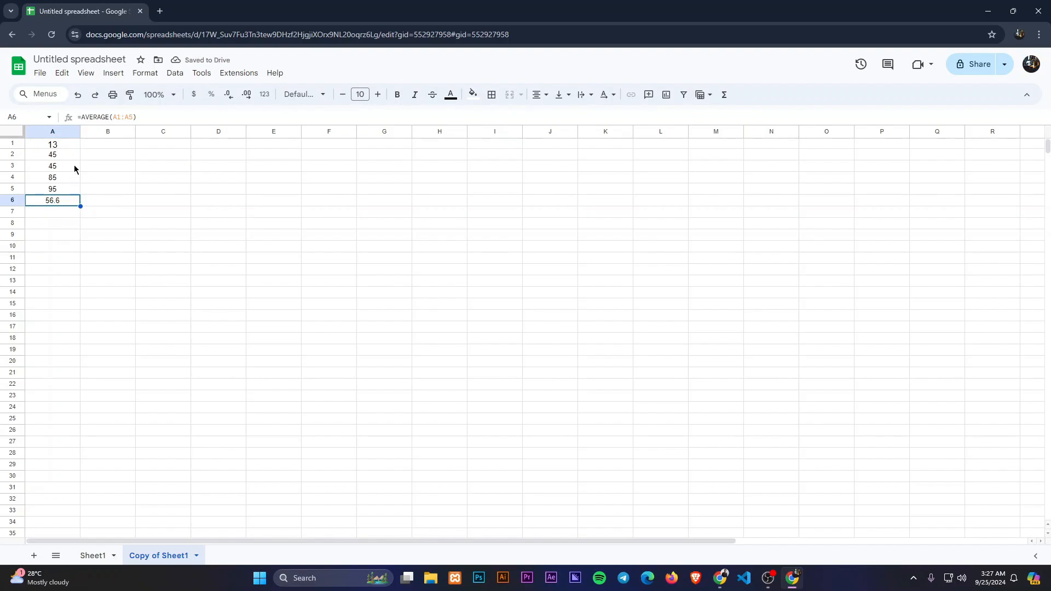
click(93, 114)
double_click(92, 114)
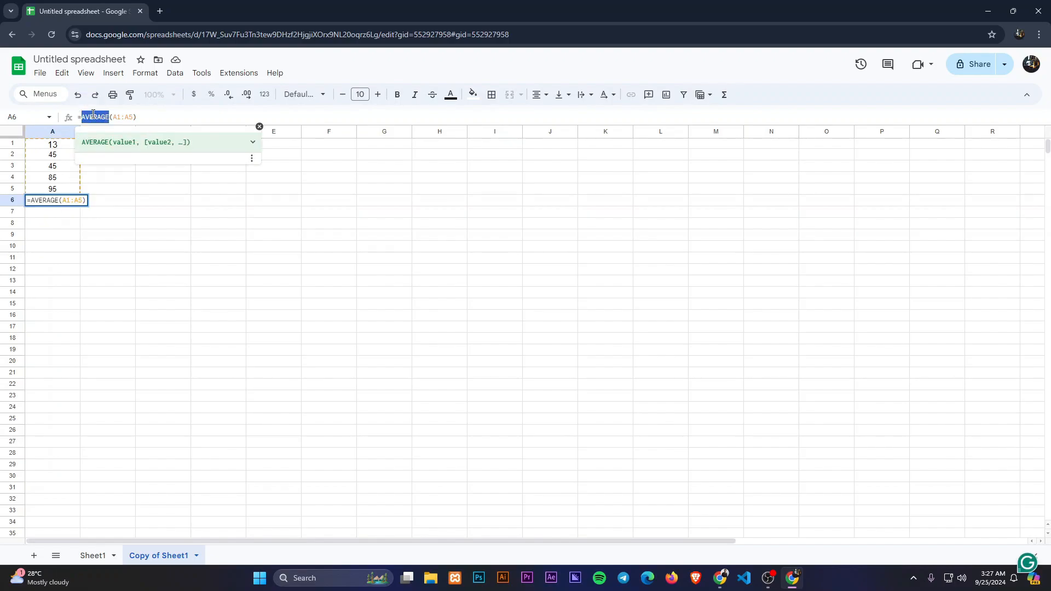
text(min)
key(Return)
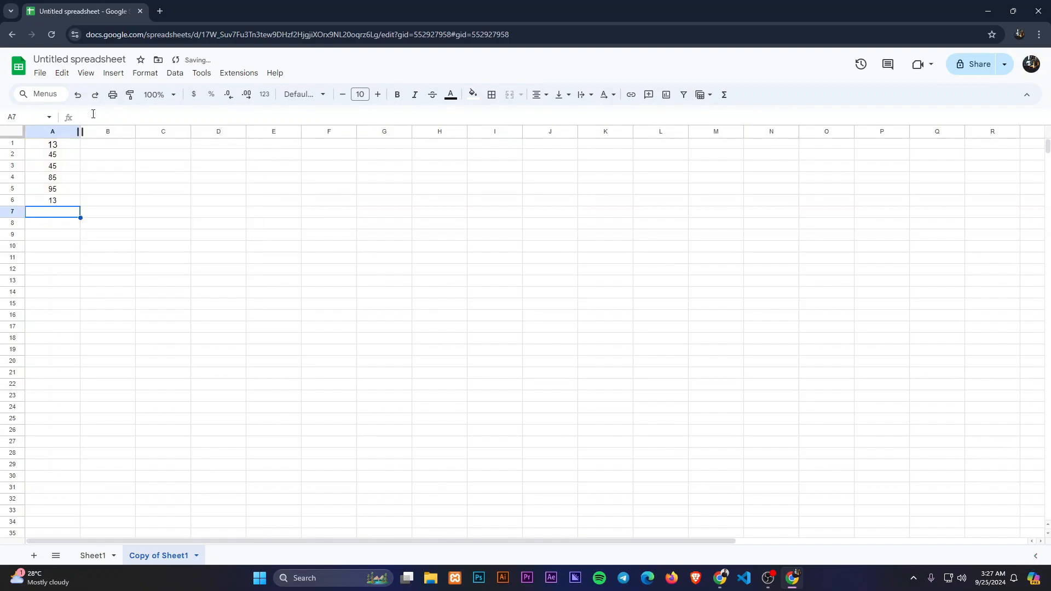
Step: Change the function in A6's formula to MAX, keeping the range A1:A5
click(53, 201)
double_click(85, 117)
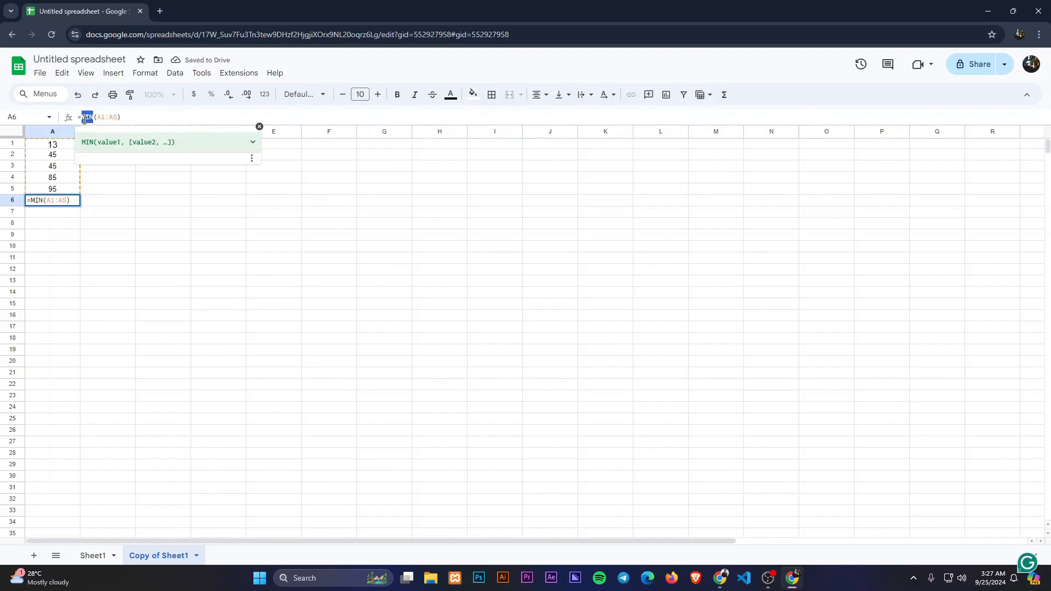
text(Max)
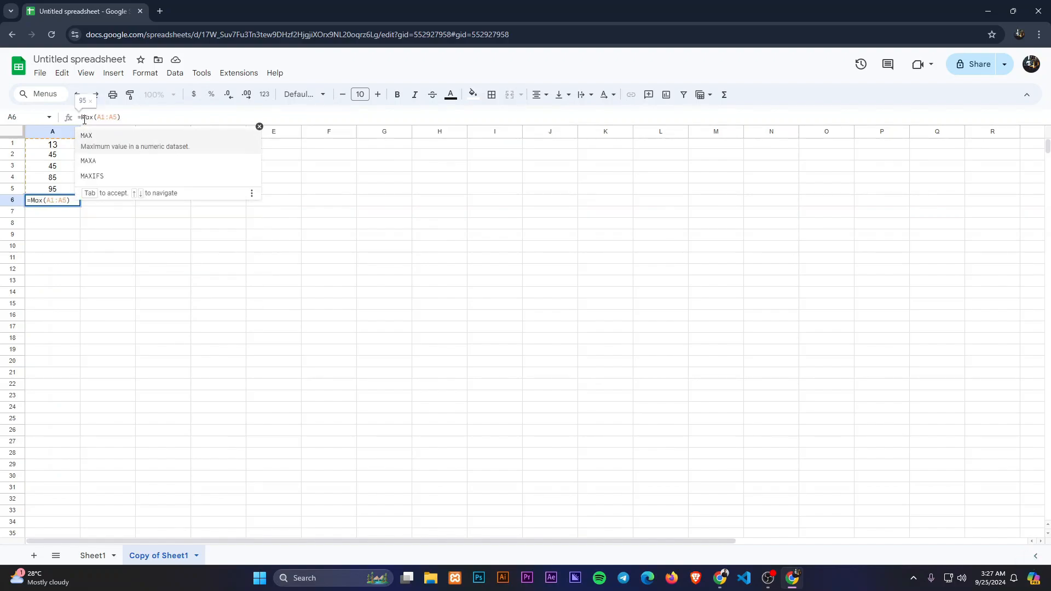
key(Tab)
key(Return)
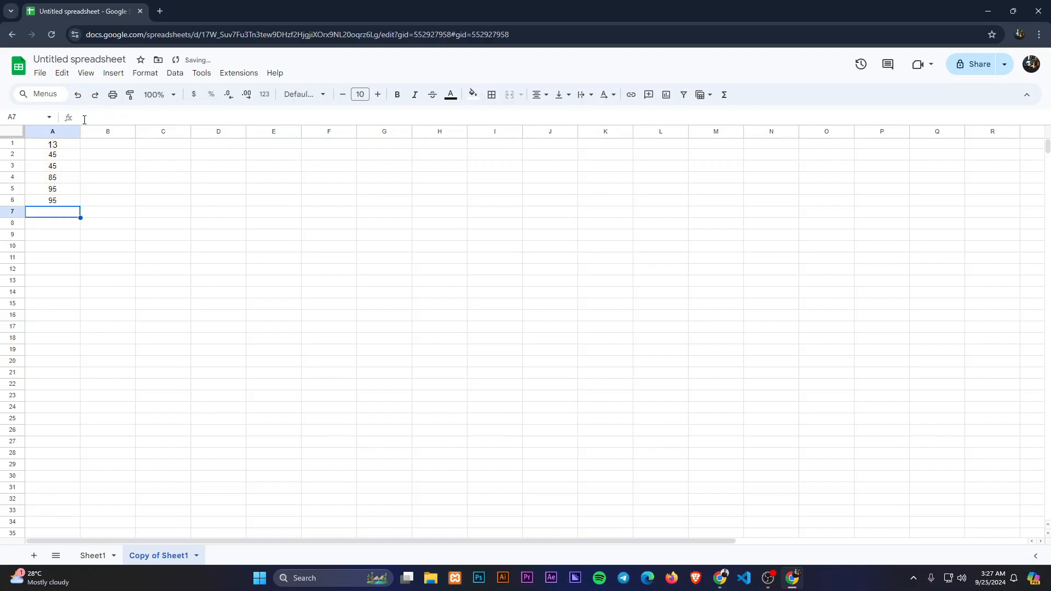
click(58, 201)
Step: Clear the practice numbers and formula from A1:A6 and return to Sheet1
drag(52, 147, 68, 202)
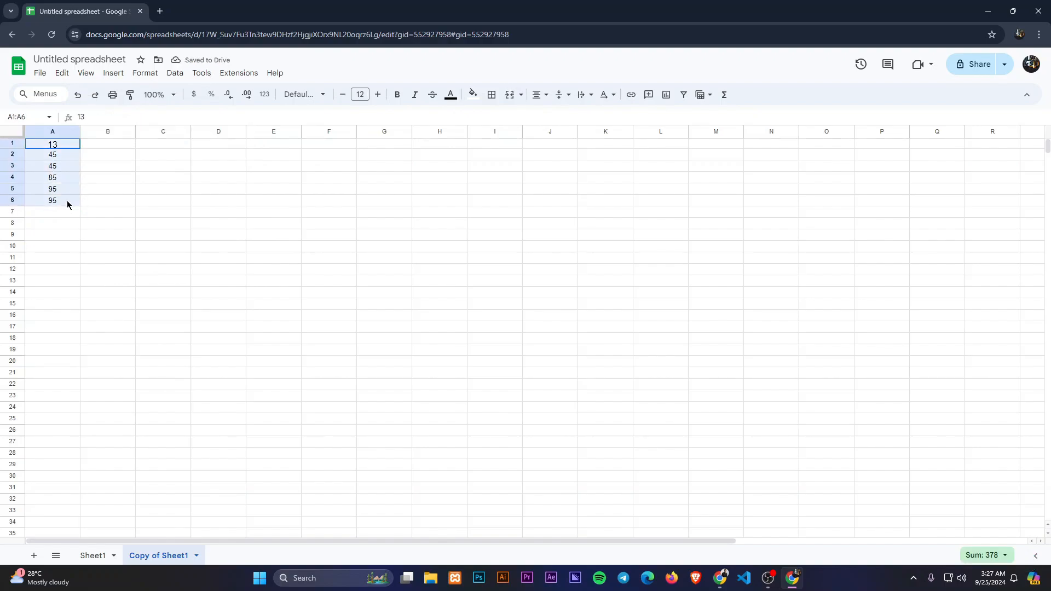
key(Delete)
click(170, 199)
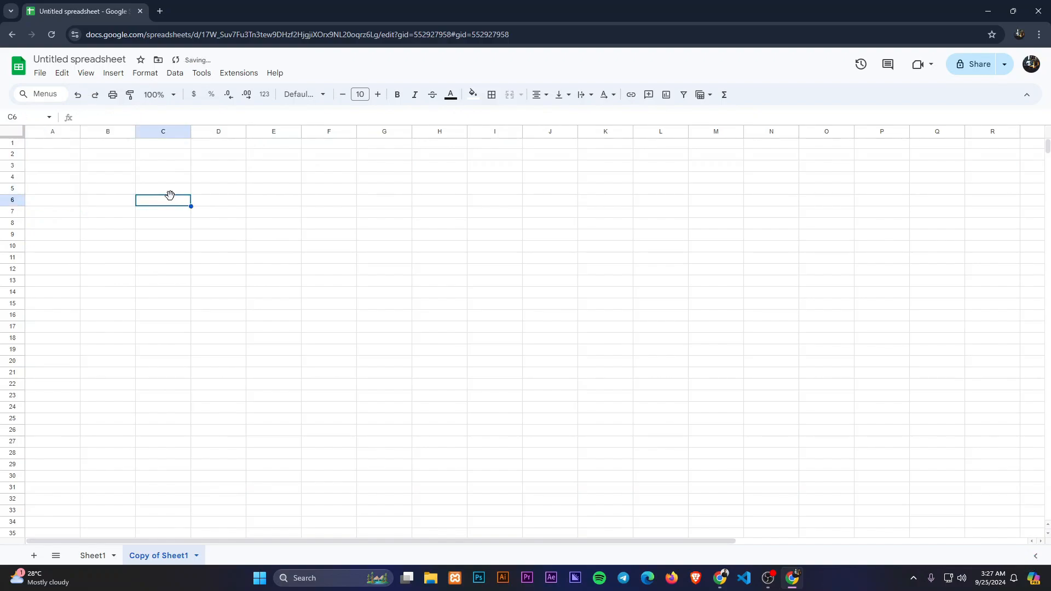
click(94, 556)
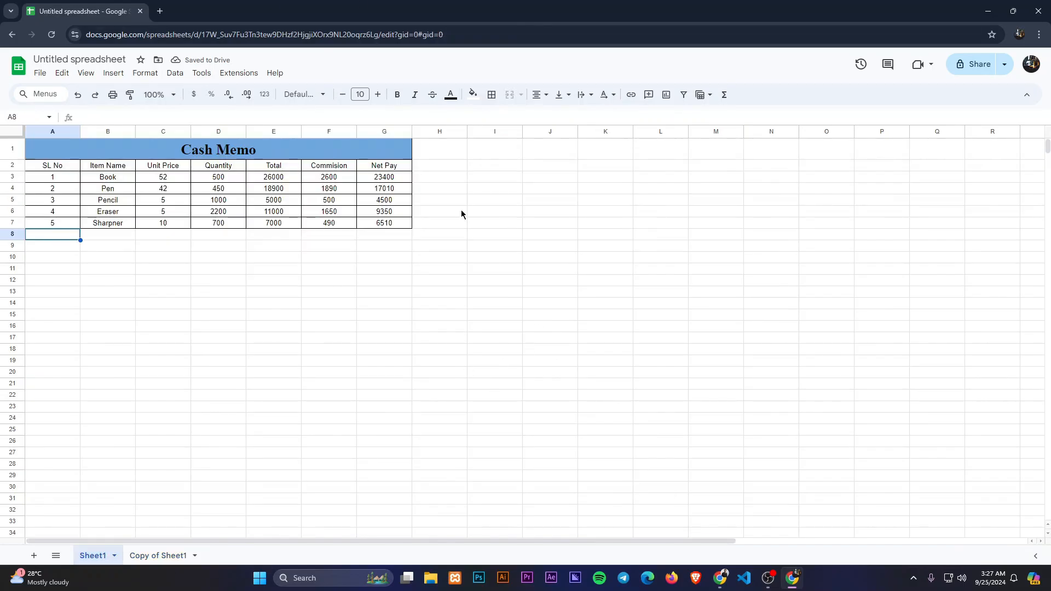
Step: Search Sheet1 for "pen", go through the matches, and close the search
click(431, 409)
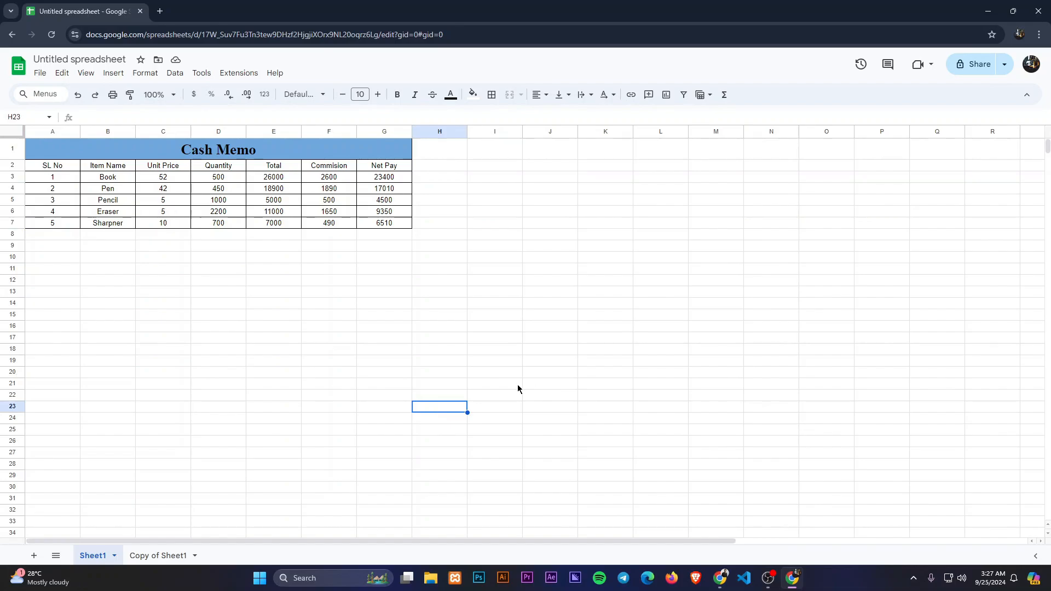
key(ctrl+f)
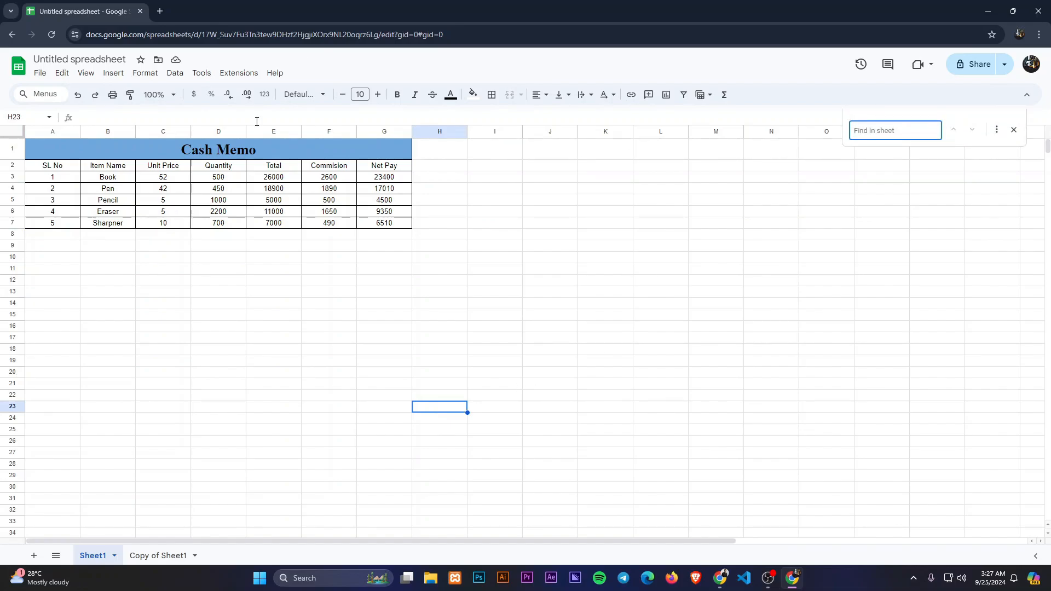
text(pen)
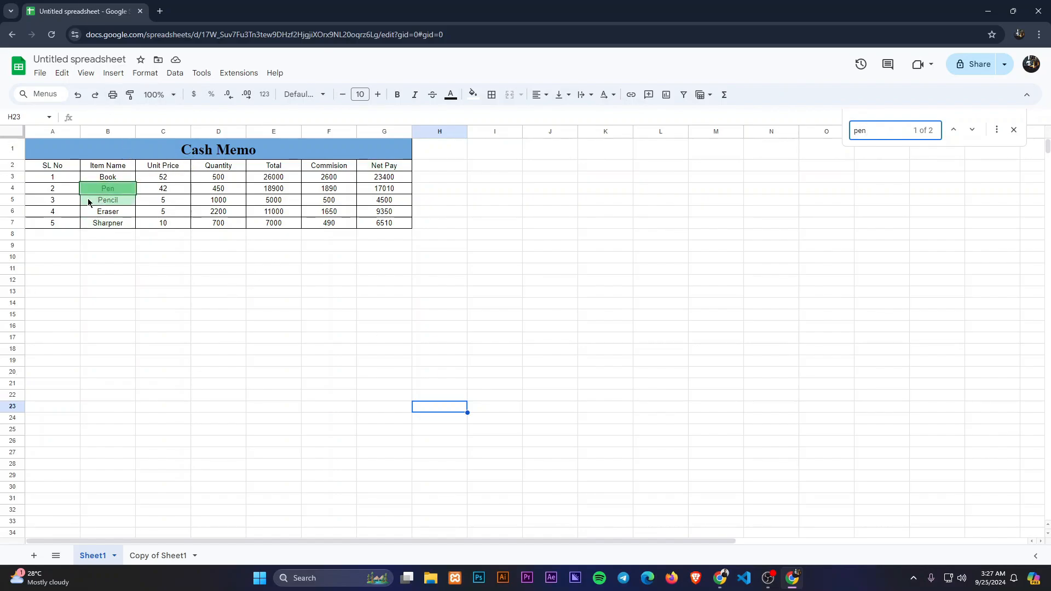
click(970, 132)
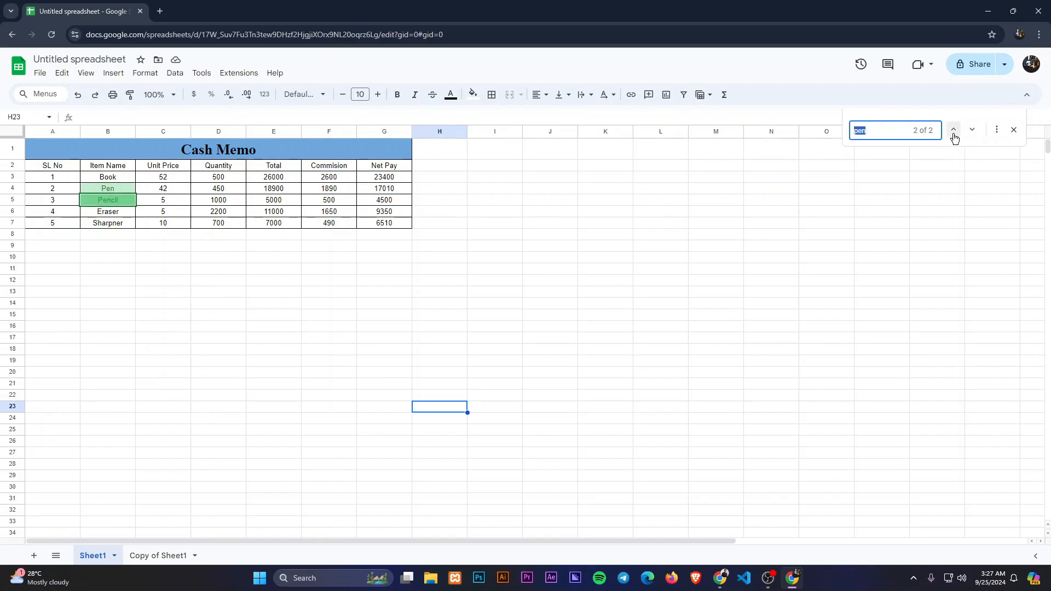
click(954, 131)
click(1012, 130)
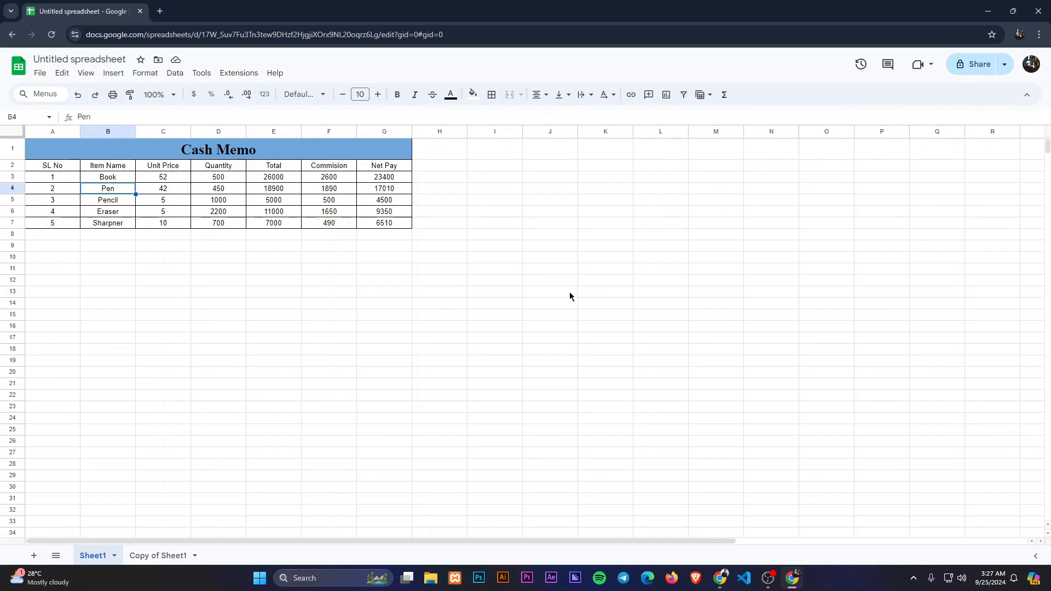
Step: Add a filter to the Cash Memo table and sort it by the Total column from Z to A
click(684, 95)
click(296, 148)
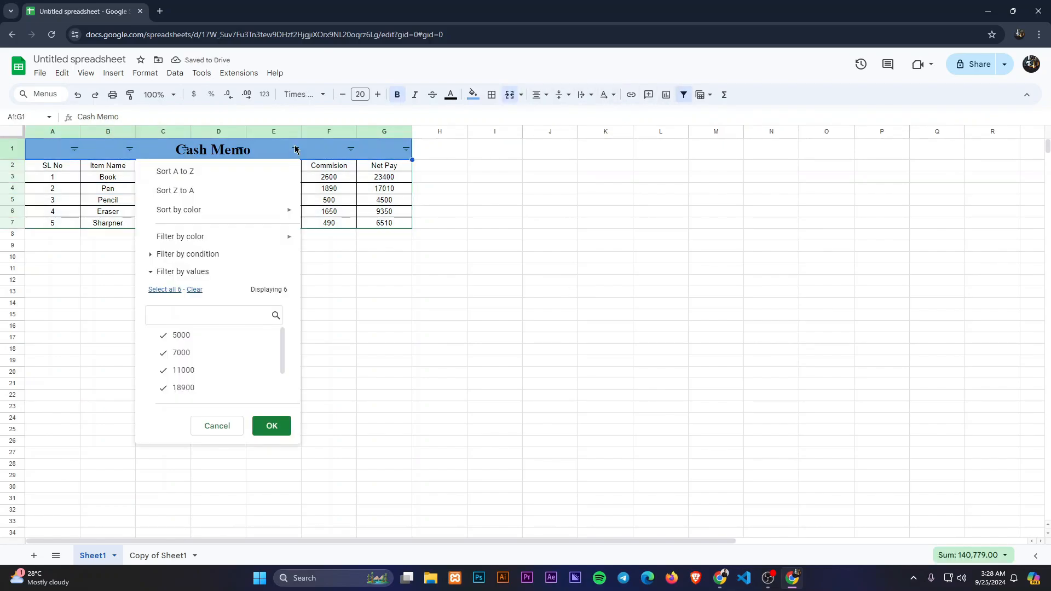
click(191, 273)
click(191, 273)
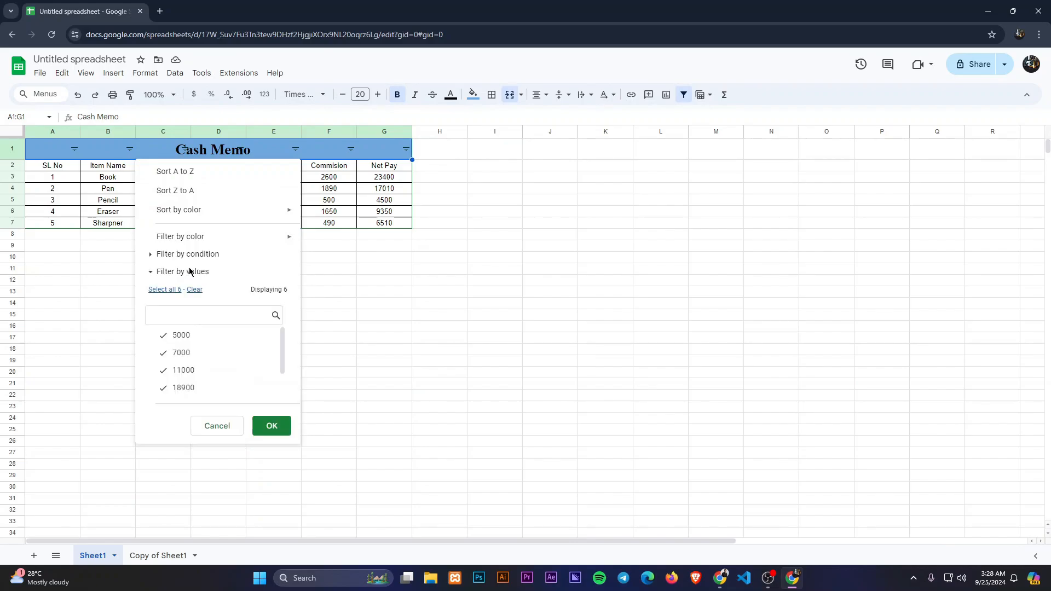
click(228, 191)
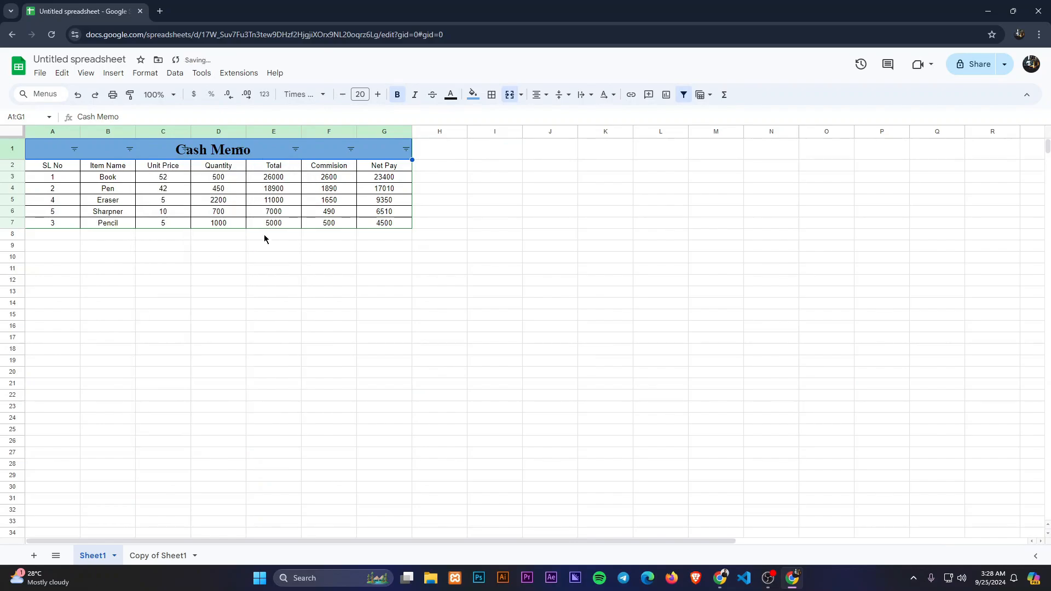
Step: Sort the table by Total from A to Z, and return it to Z to A order
click(291, 149)
click(282, 172)
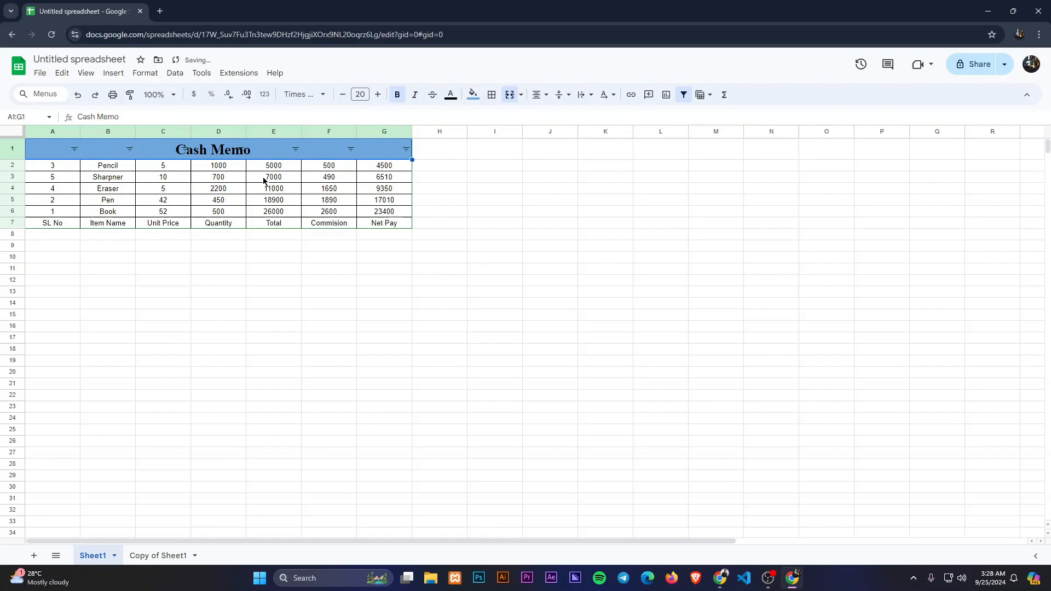
click(296, 149)
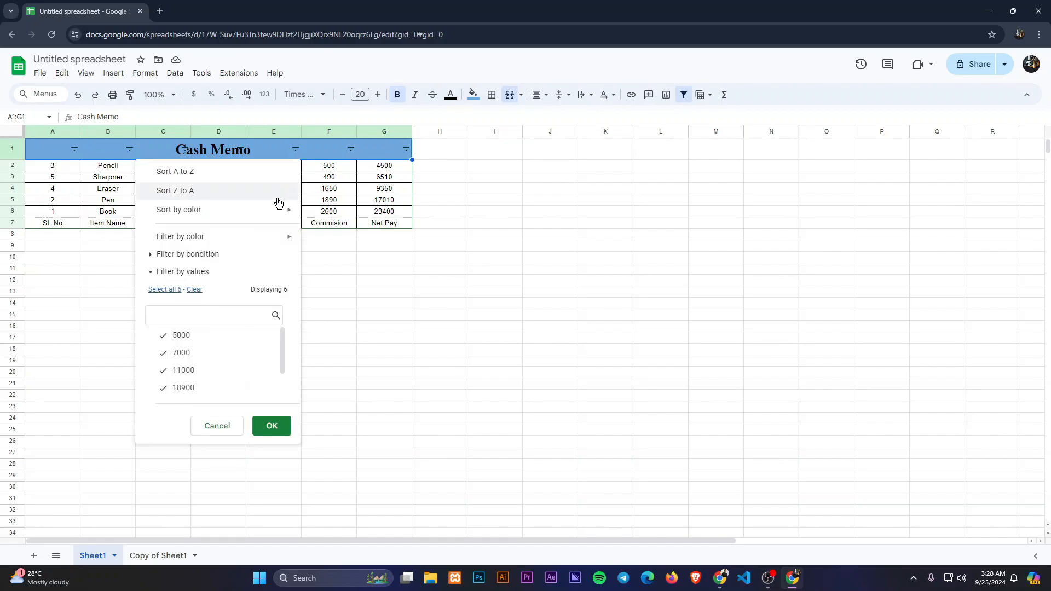
click(278, 192)
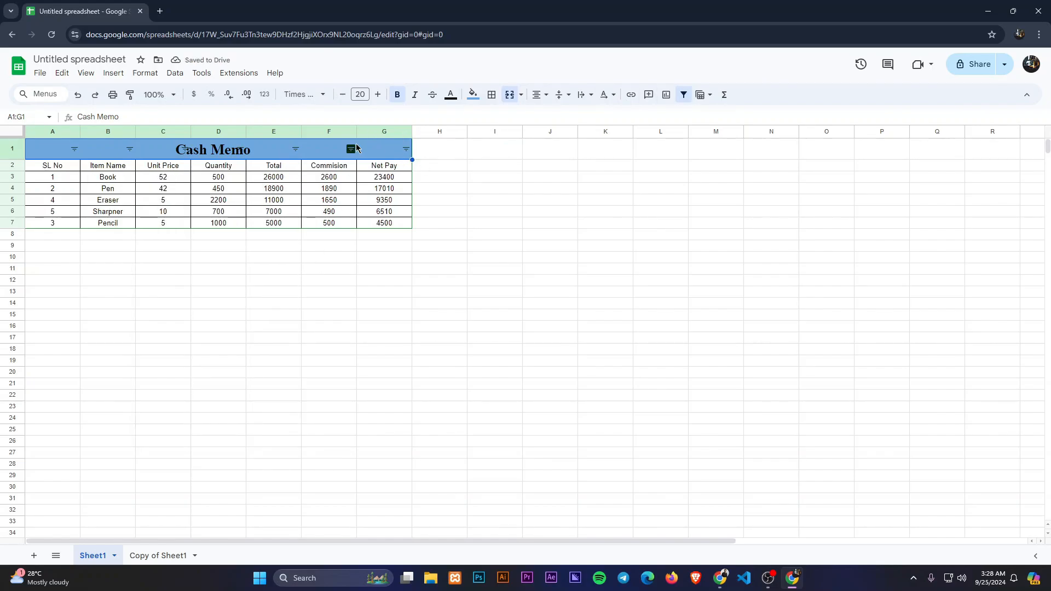
Step: Filter the Item Name column by values to hide the Book and Pencil rows
click(129, 150)
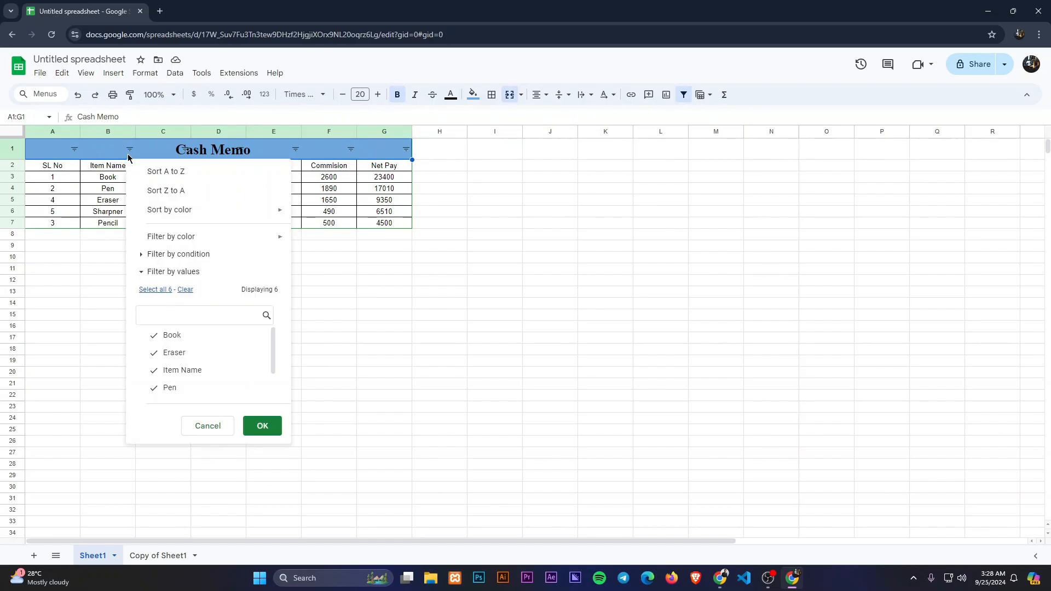
click(189, 272)
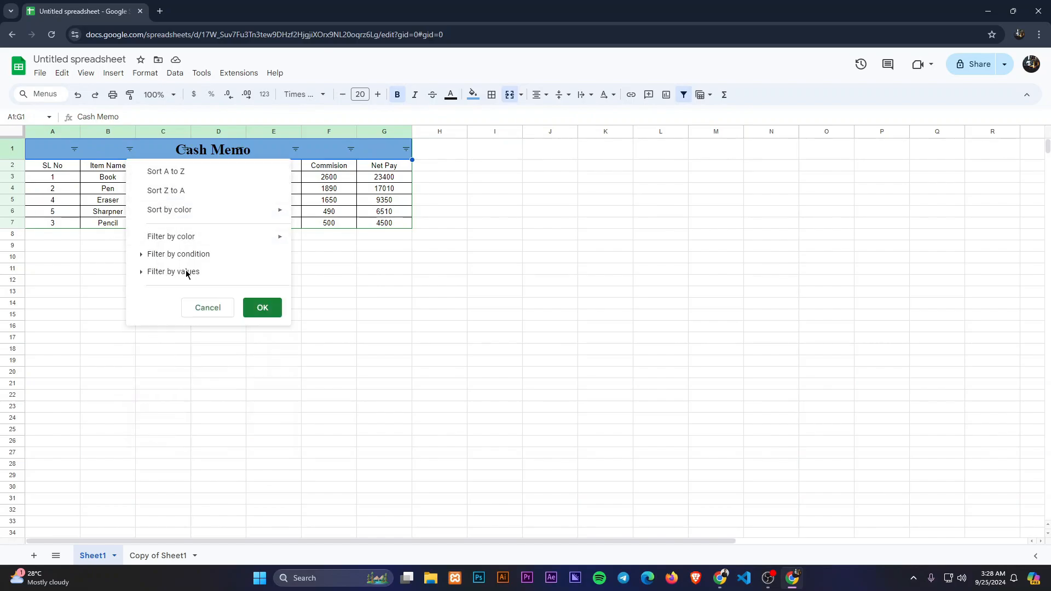
click(181, 272)
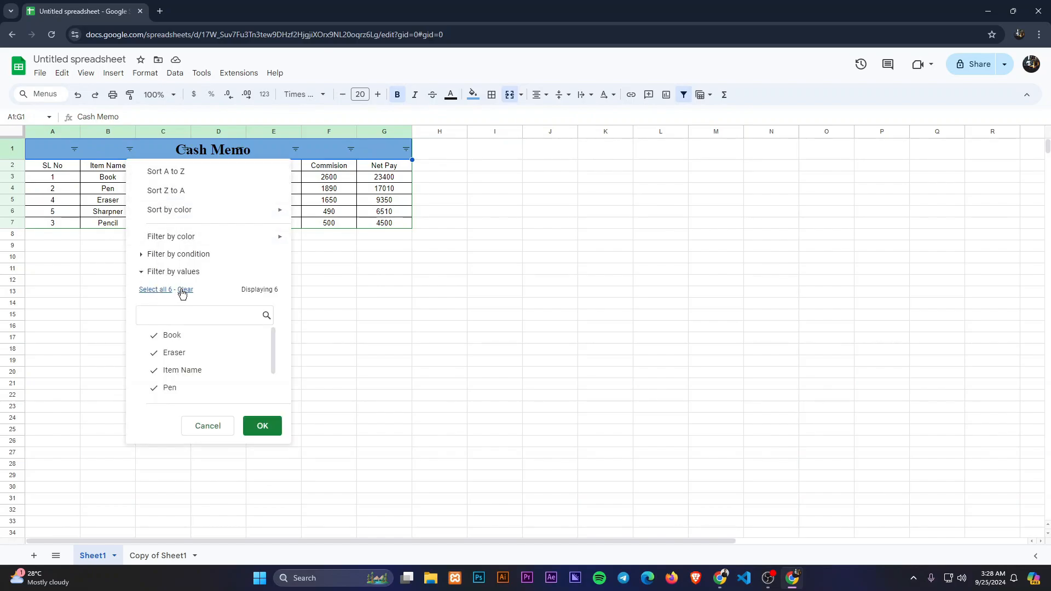
click(171, 337)
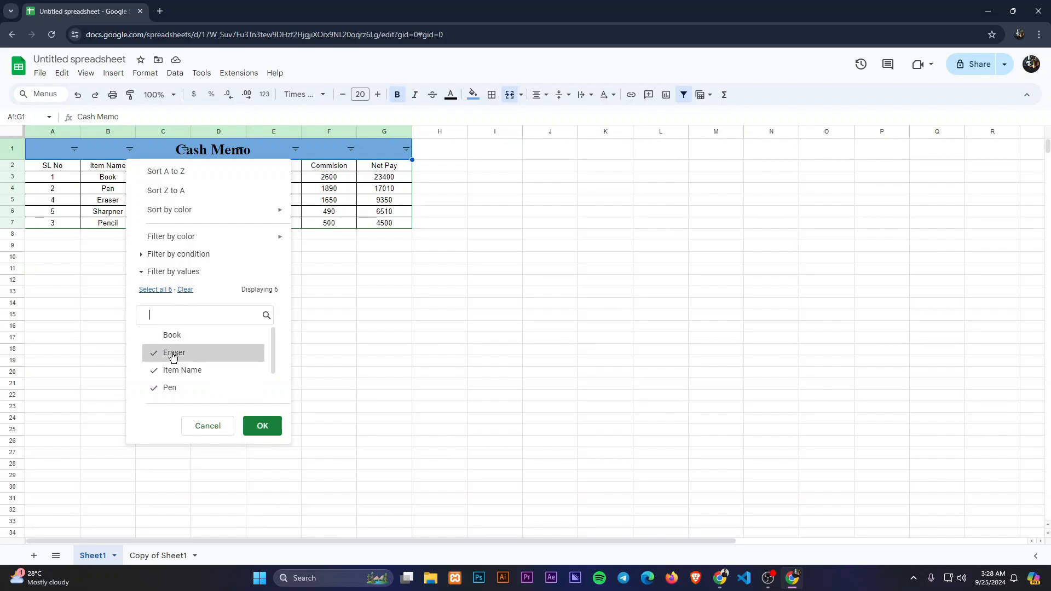
click(175, 378)
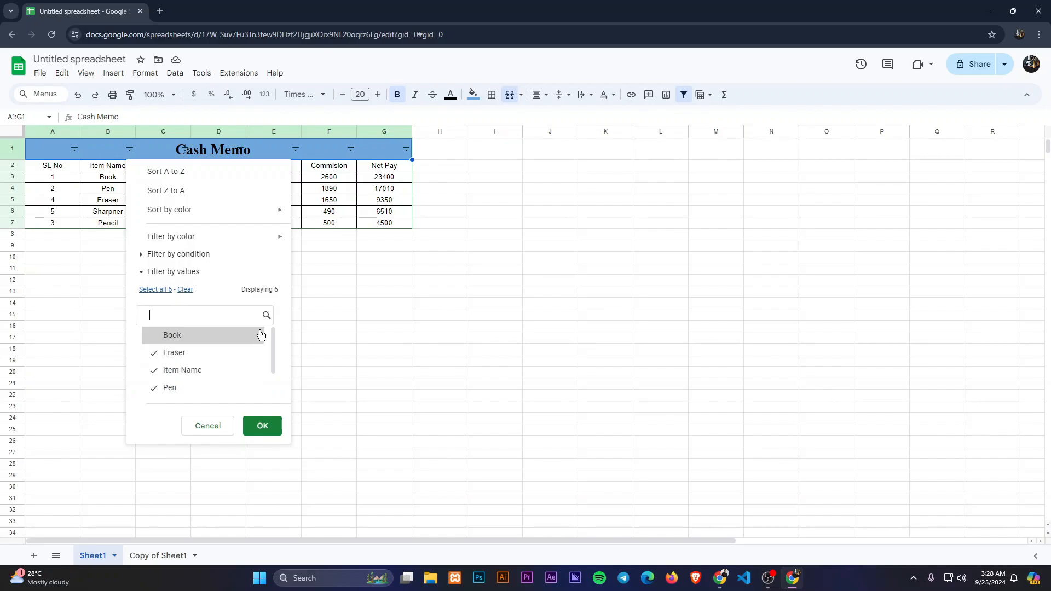
drag(272, 348, 273, 370)
click(181, 371)
click(251, 422)
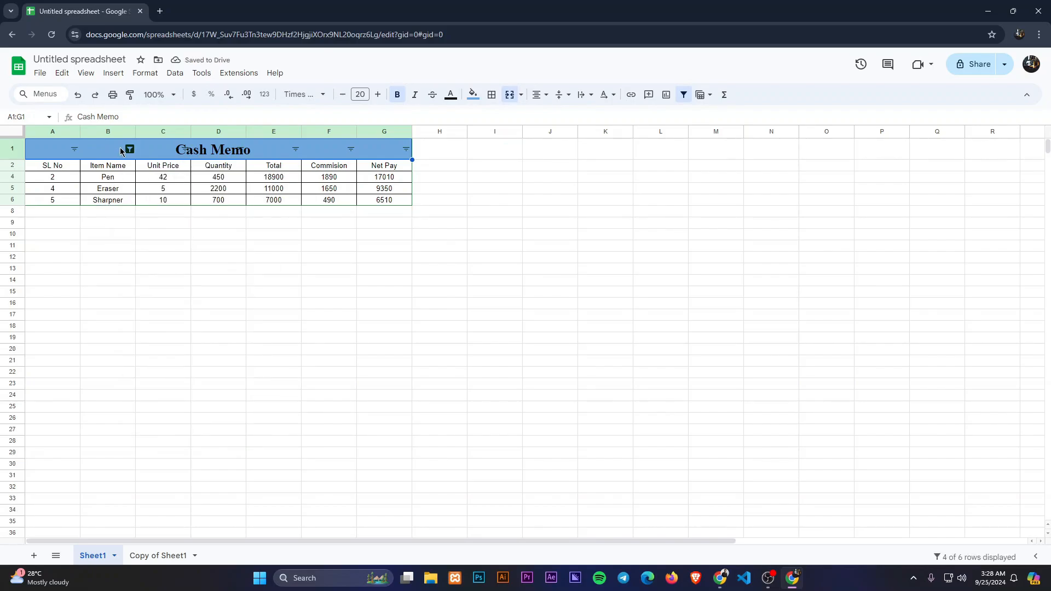
Step: Include Book and Pencil again in the Item Name filter and remove the filter from the table
click(130, 149)
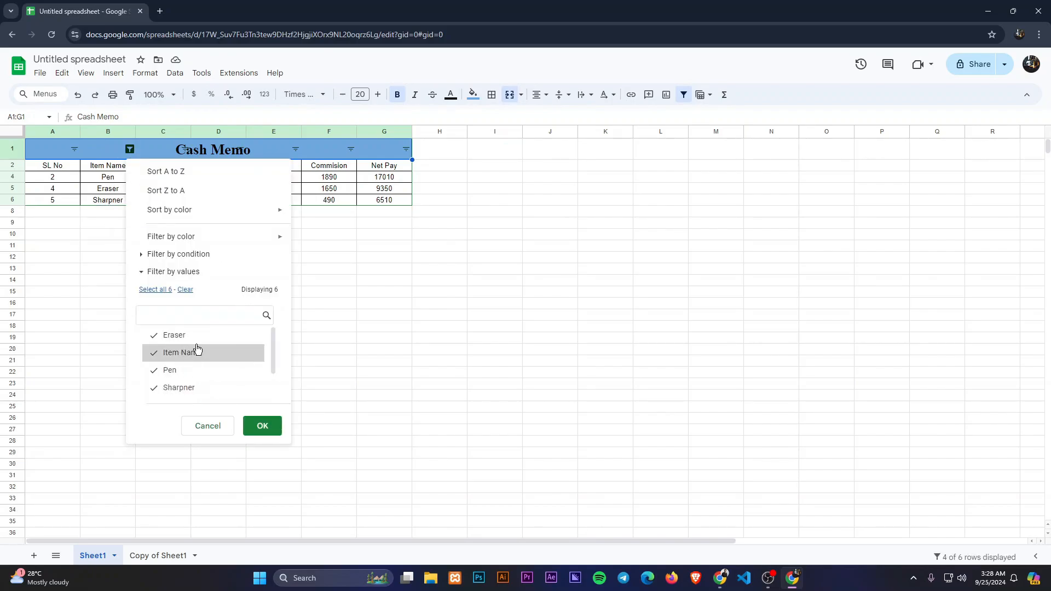
scroll(274, 349, down, 2)
click(184, 372)
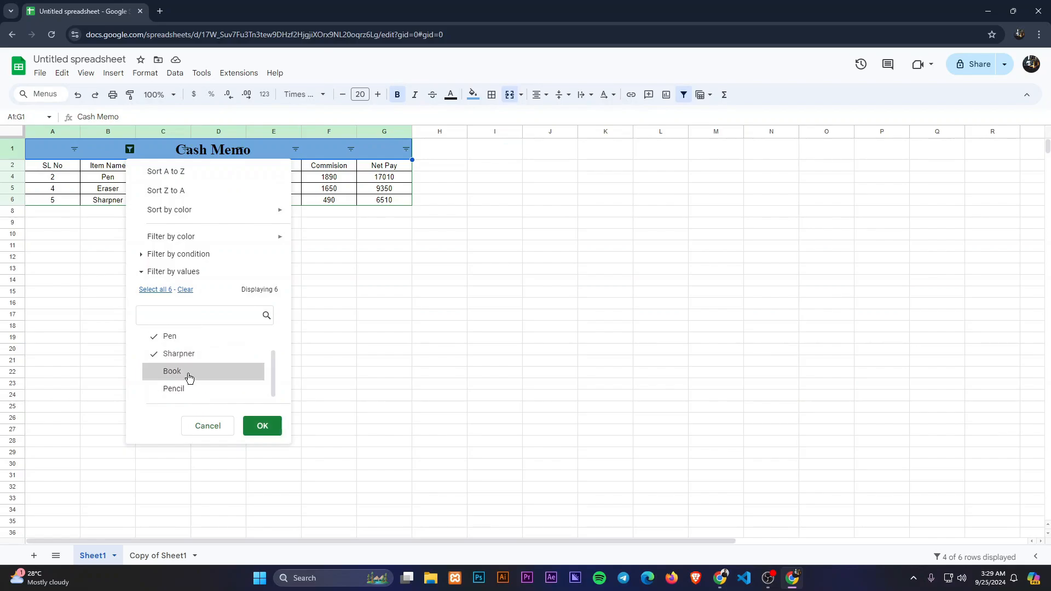
click(191, 395)
click(262, 426)
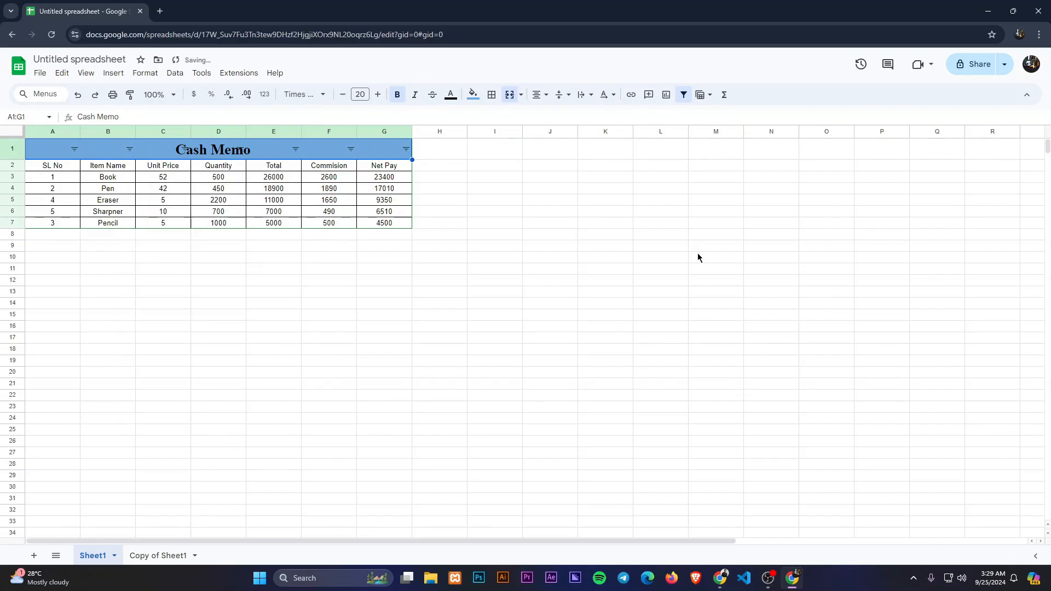
click(683, 94)
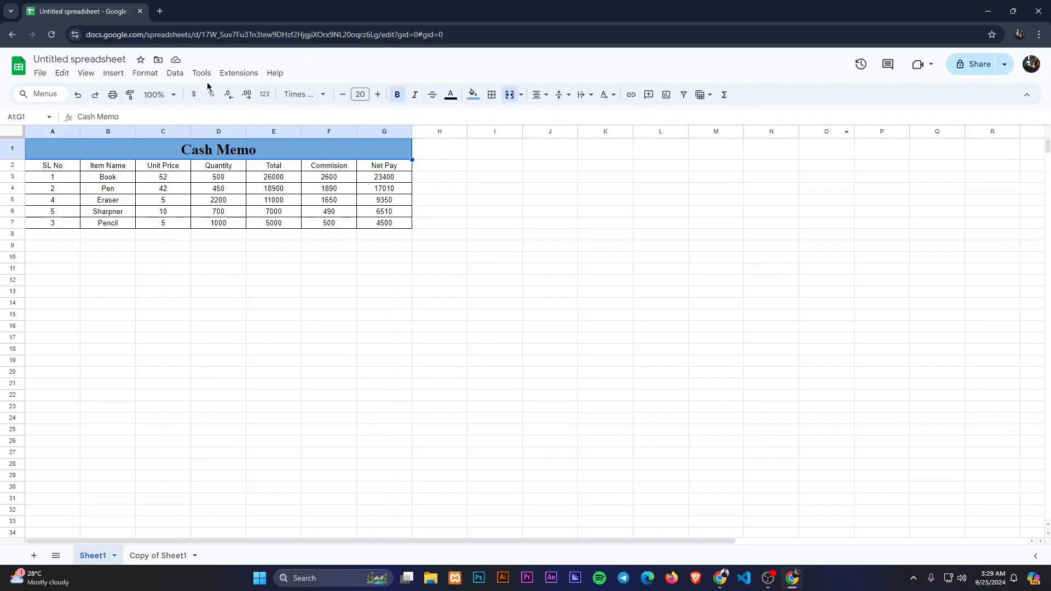
Step: Review the spreadsheet's sharing options for people and general access, and close them without changes
click(966, 71)
click(545, 355)
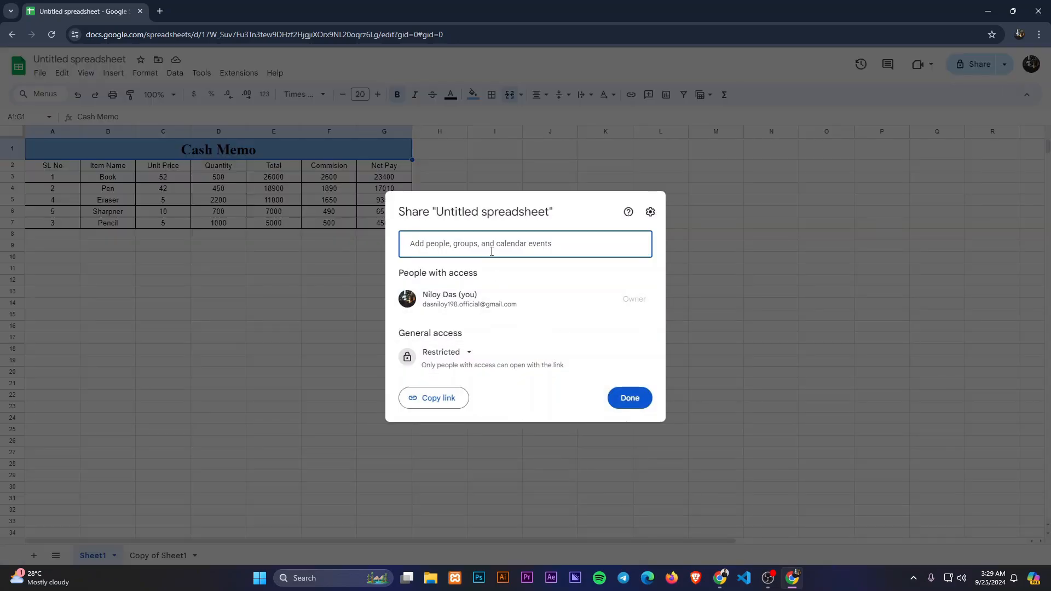
click(639, 407)
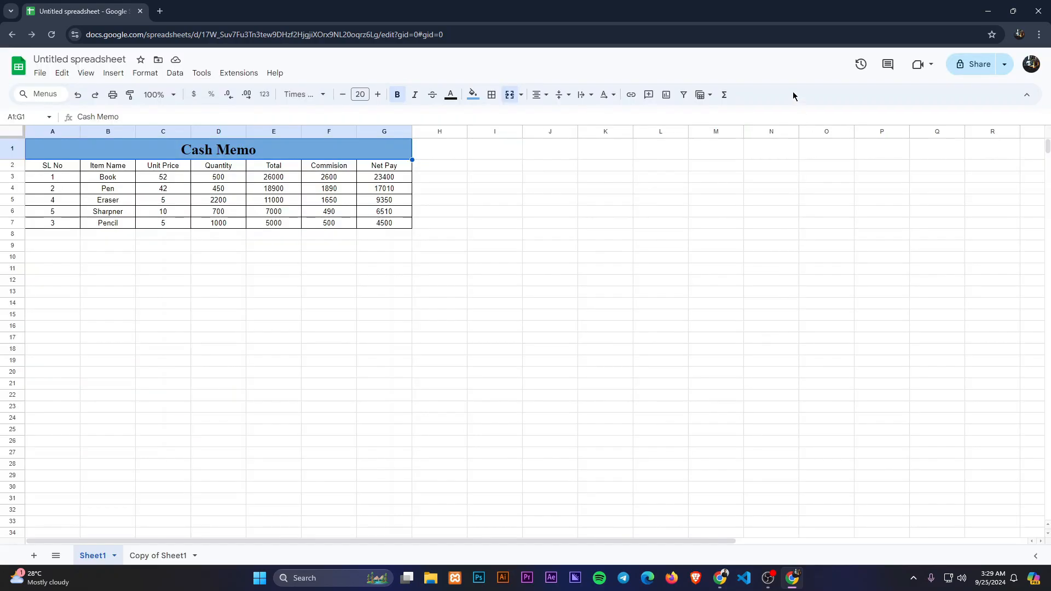